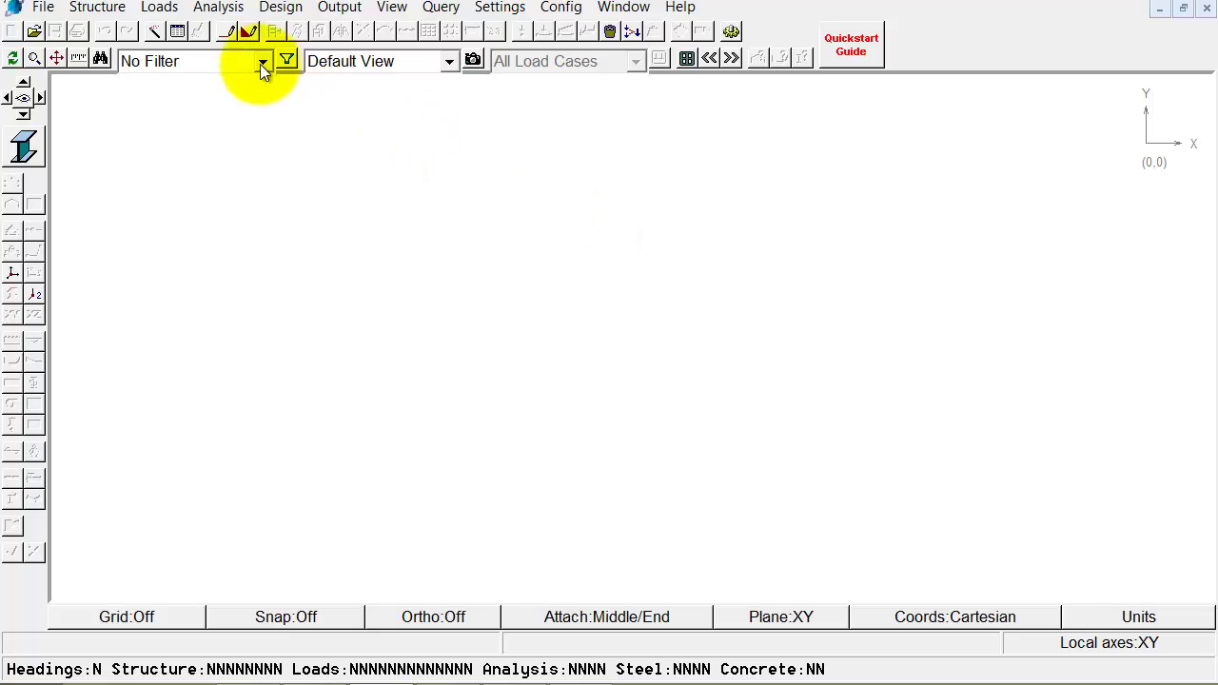
Add section 1 named Custom in the Section Properties datasheet and launch its Shape Builder.
{"action": "left_click", "coordinate": [178, 31]}
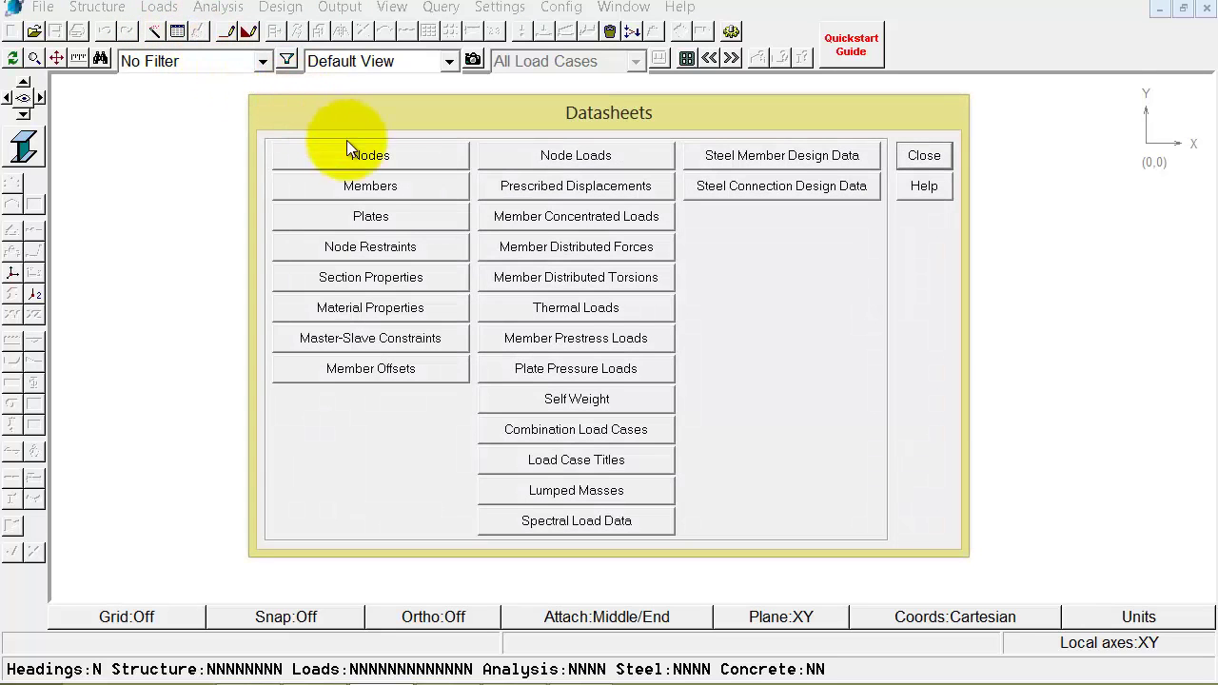
{"action": "left_click", "coordinate": [369, 277]}
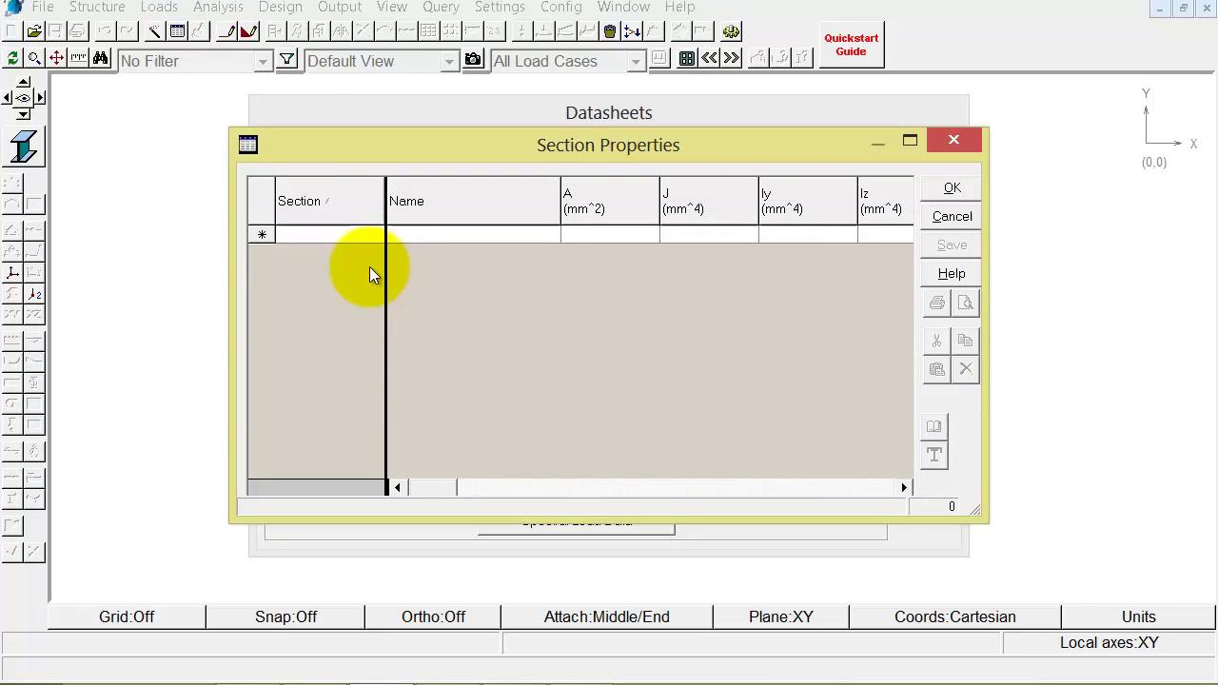
{"action": "left_click", "coordinate": [340, 236]}
{"action": "type", "text": "1"}
{"action": "left_click", "coordinate": [443, 237]}
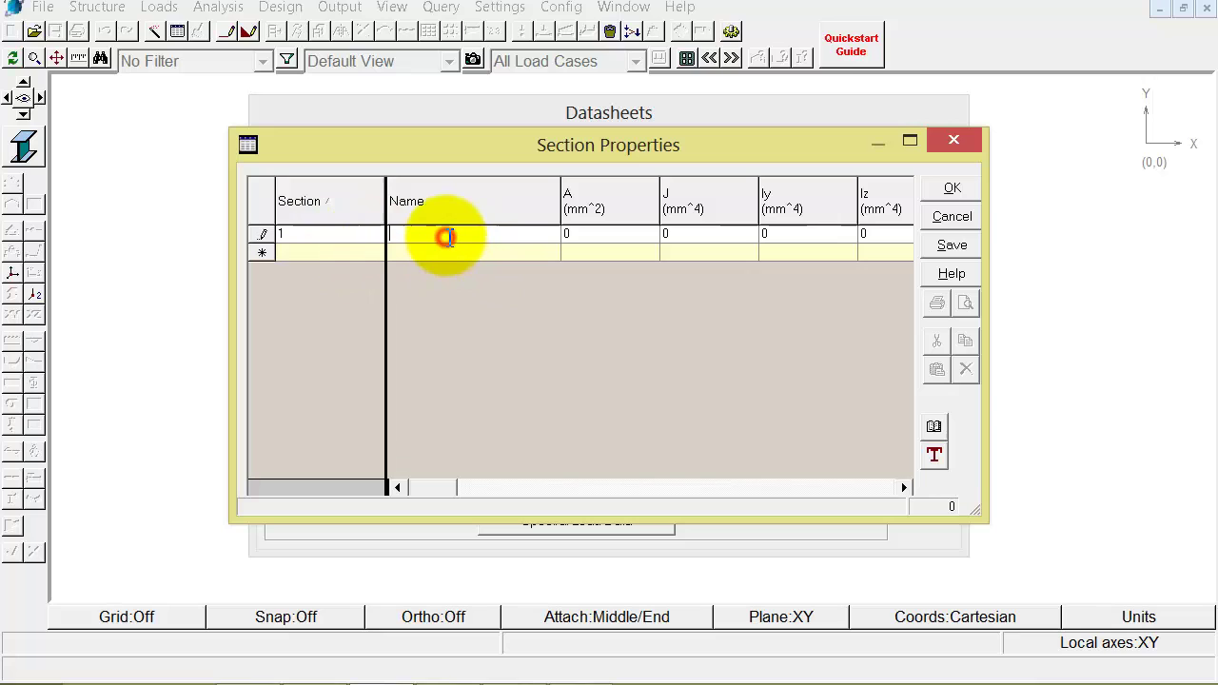
{"action": "type", "text": "Custom"}
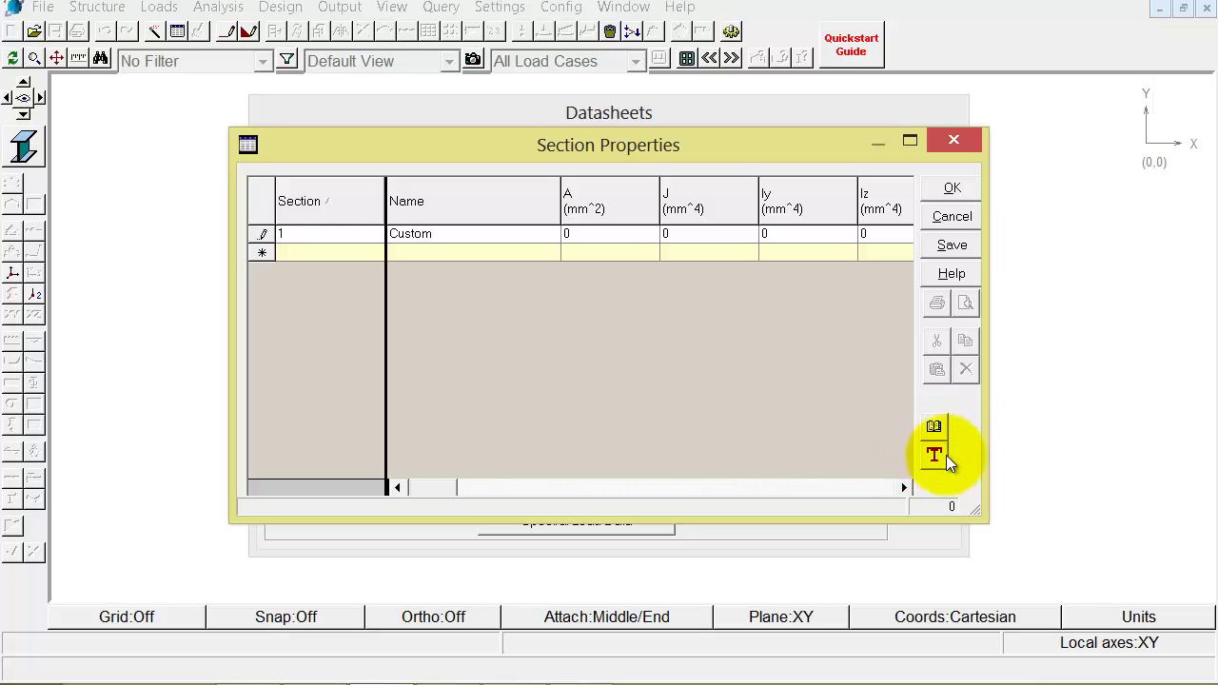
{"action": "left_click", "coordinate": [934, 455]}
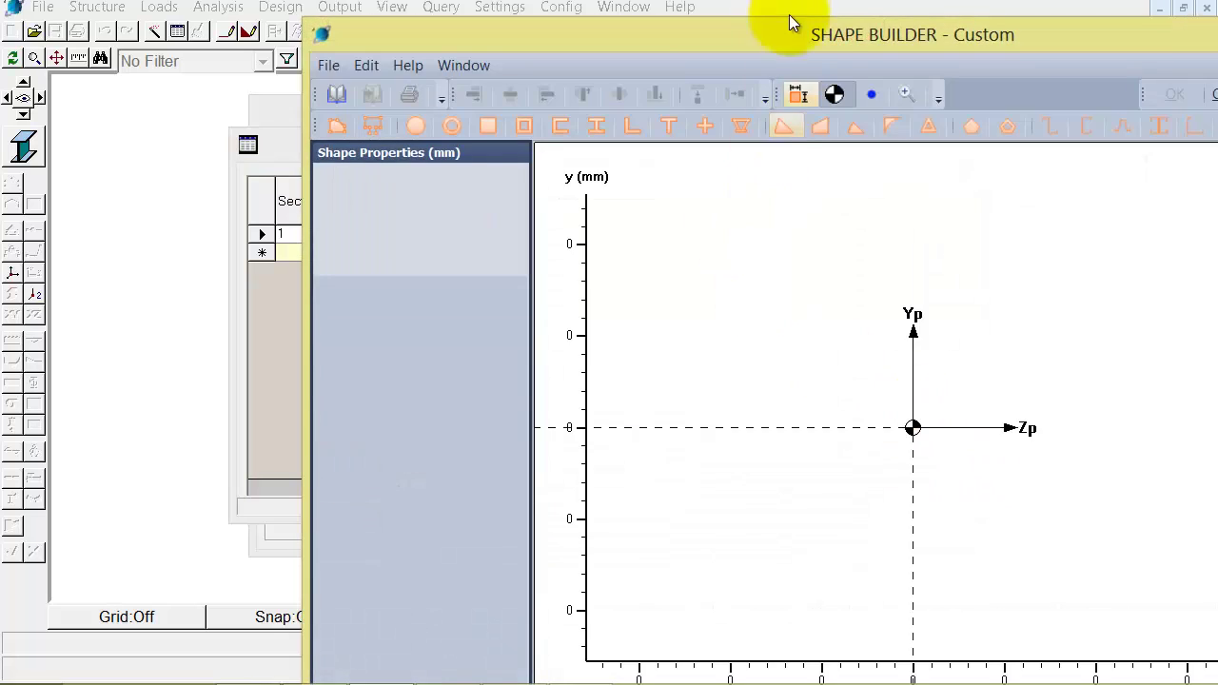
Enlarge the Shape Builder to full screen and add Points Shape1 with general radius 0.
{"action": "left_click_drag", "start_coordinate": [789, 17], "coordinate": [571, 13]}
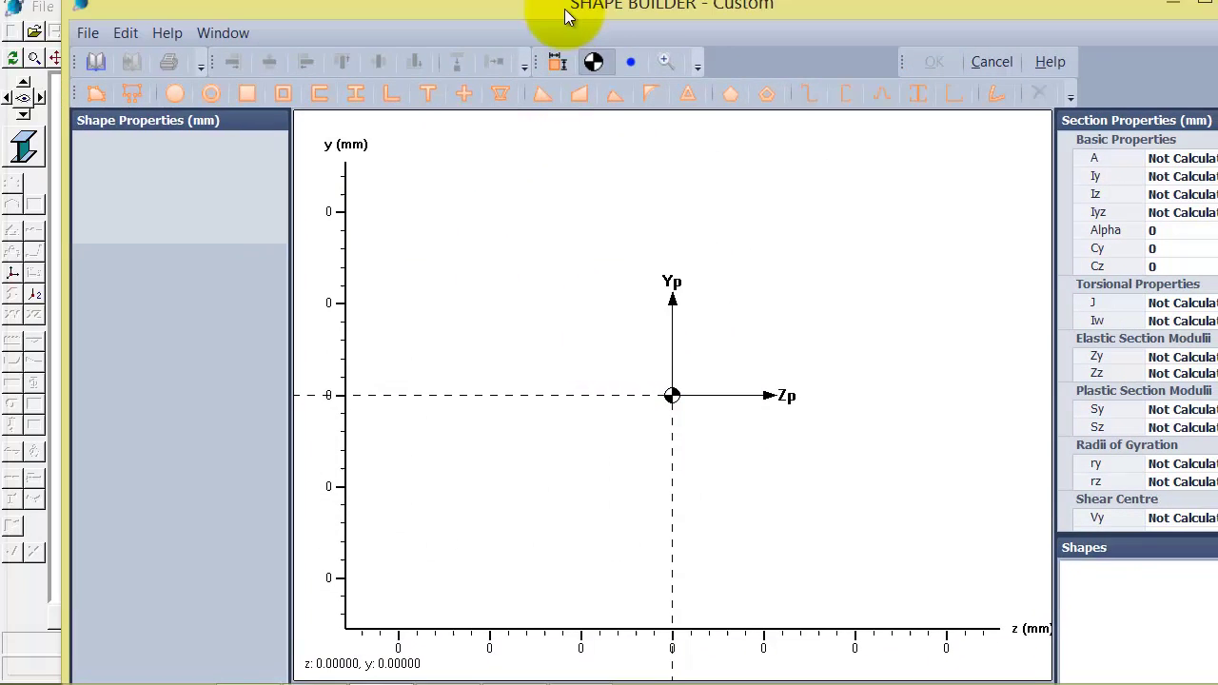
{"action": "left_click", "coordinate": [52, 10]}
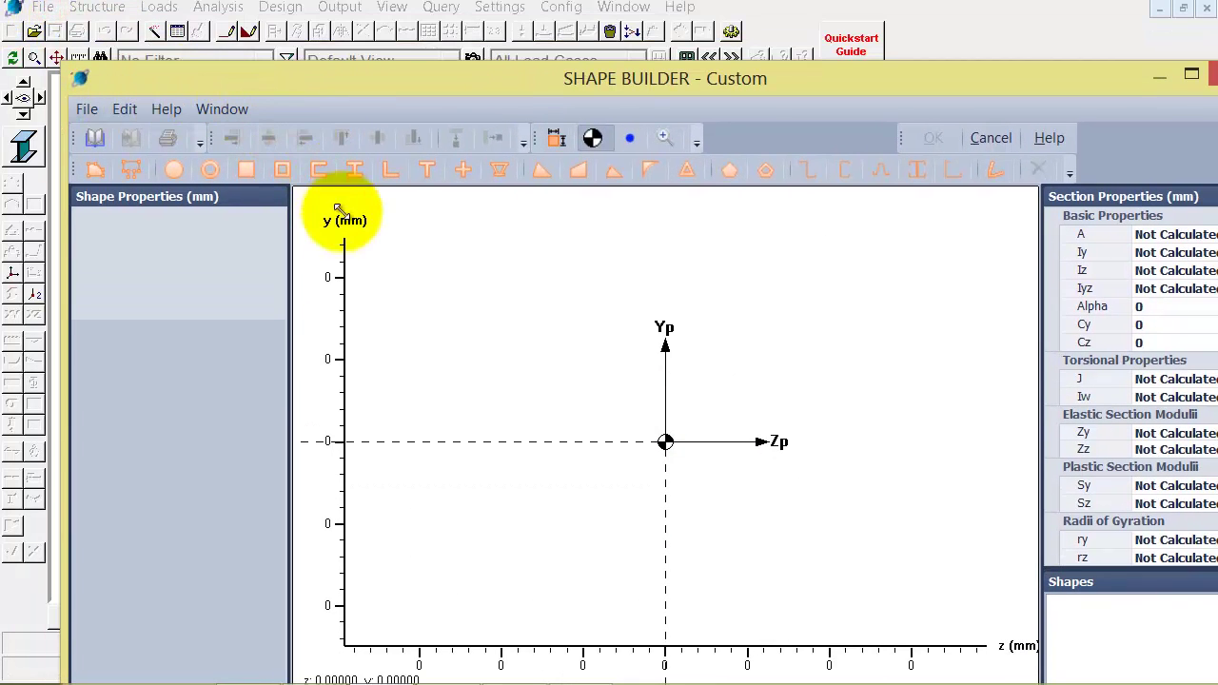
{"action": "left_click_drag", "start_coordinate": [525, 86], "coordinate": [480, 4]}
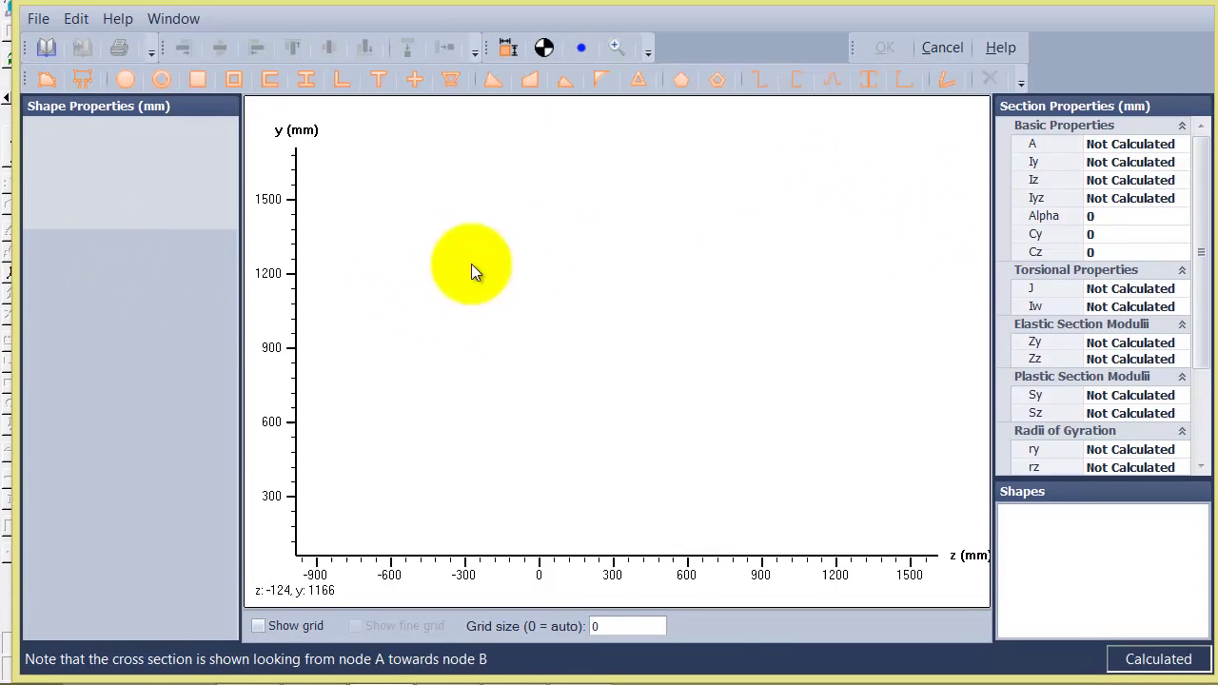
{"action": "left_click", "coordinate": [46, 81]}
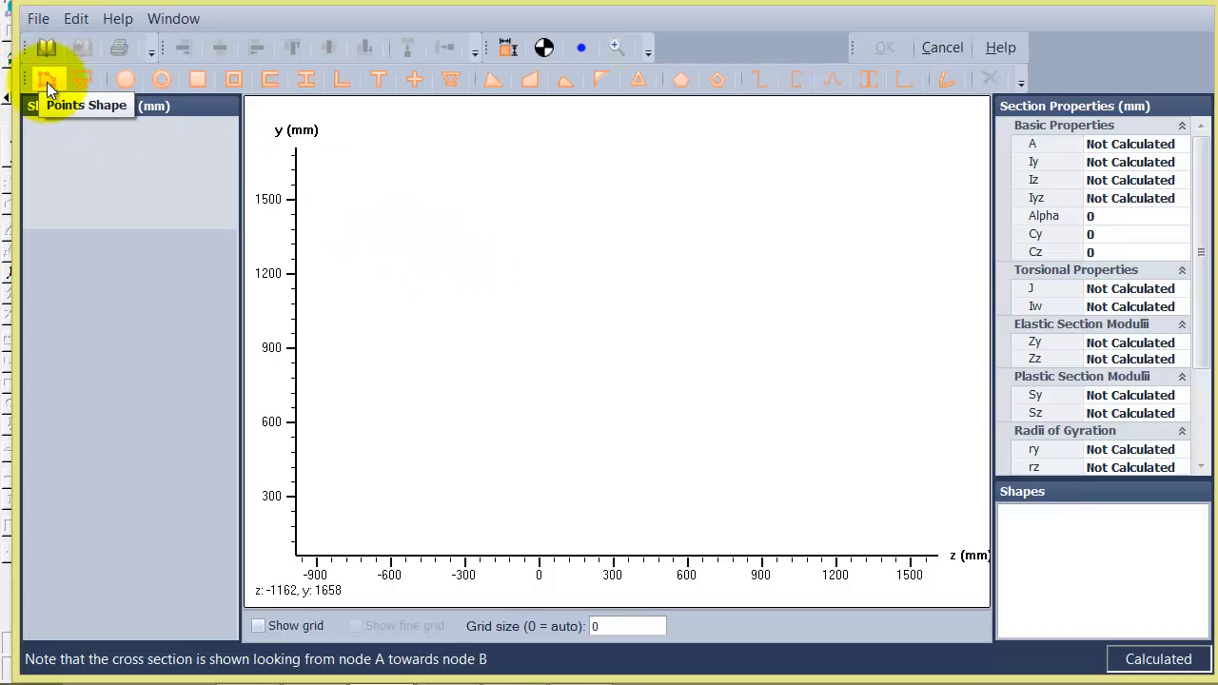
{"action": "left_click", "coordinate": [46, 81]}
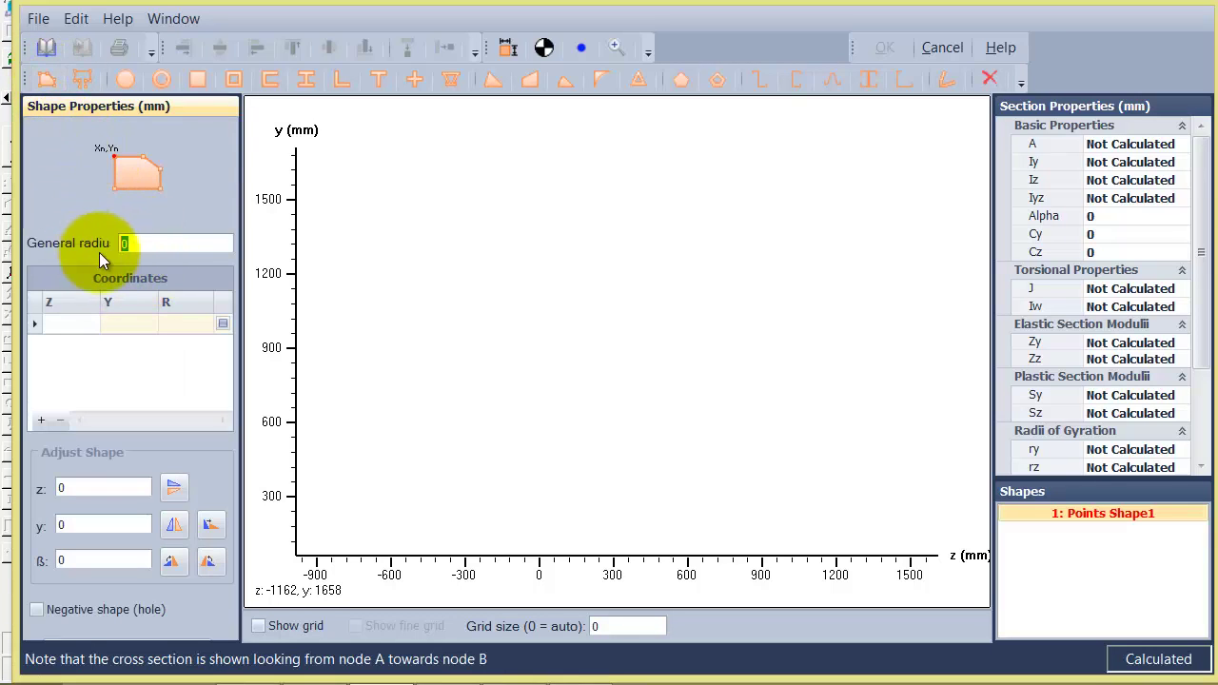
{"action": "left_click", "coordinate": [149, 242]}
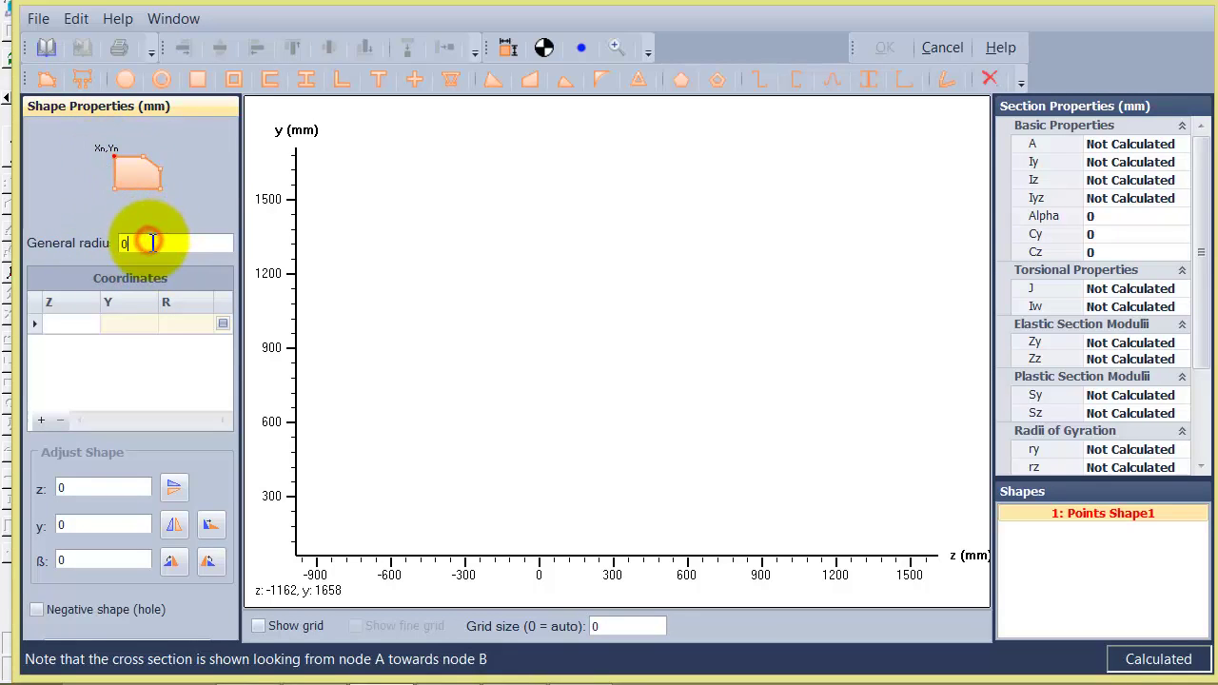
{"action": "left_click", "coordinate": [62, 324]}
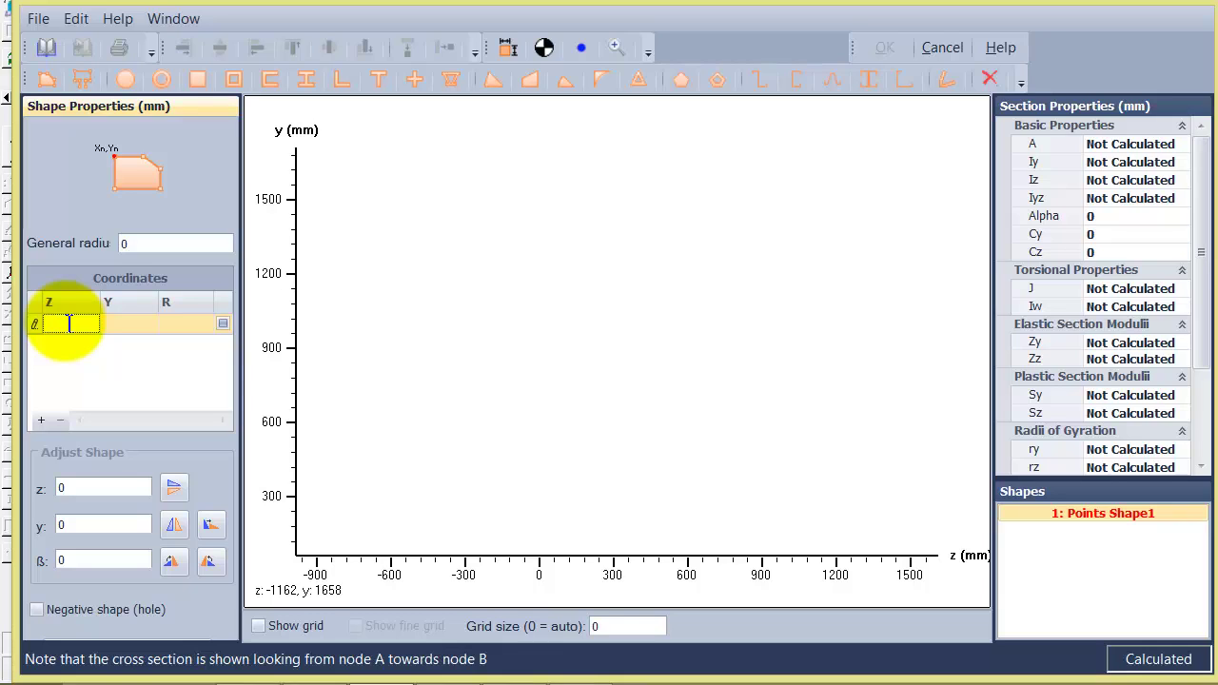
Commit the first vertex at 0,0 and add a second vertex at Z 600.
{"action": "key", "text": "Tab"}
{"action": "key", "text": "Tab"}
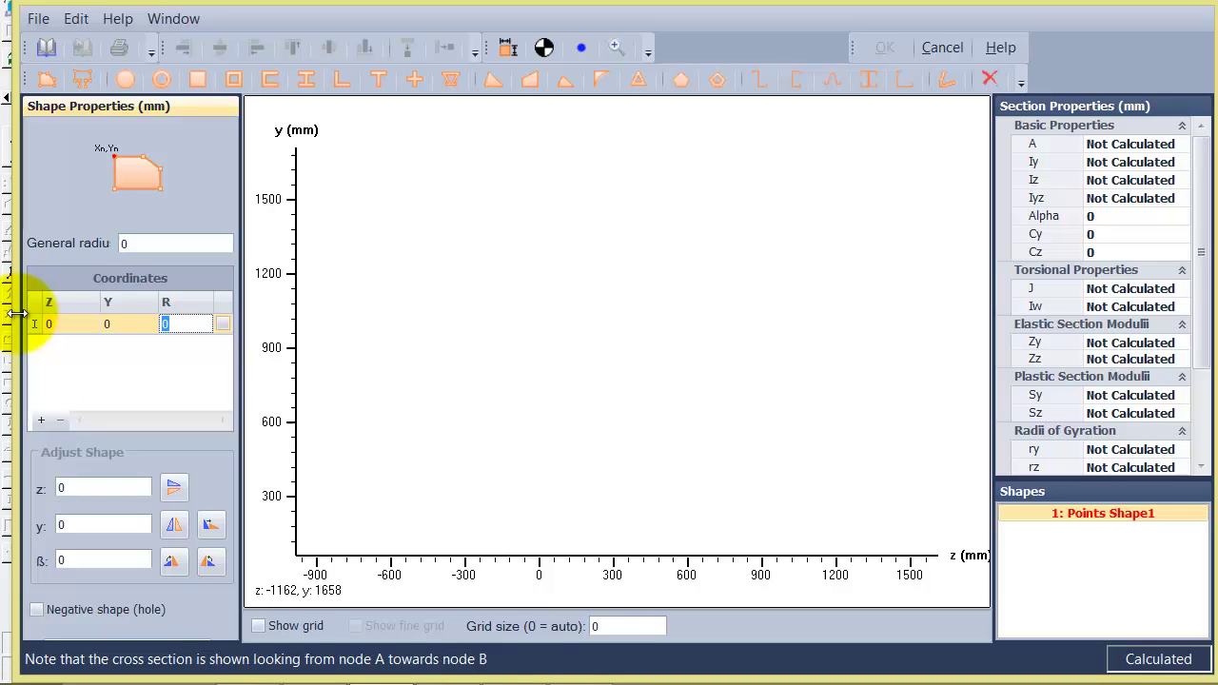
{"action": "left_click", "coordinate": [41, 420]}
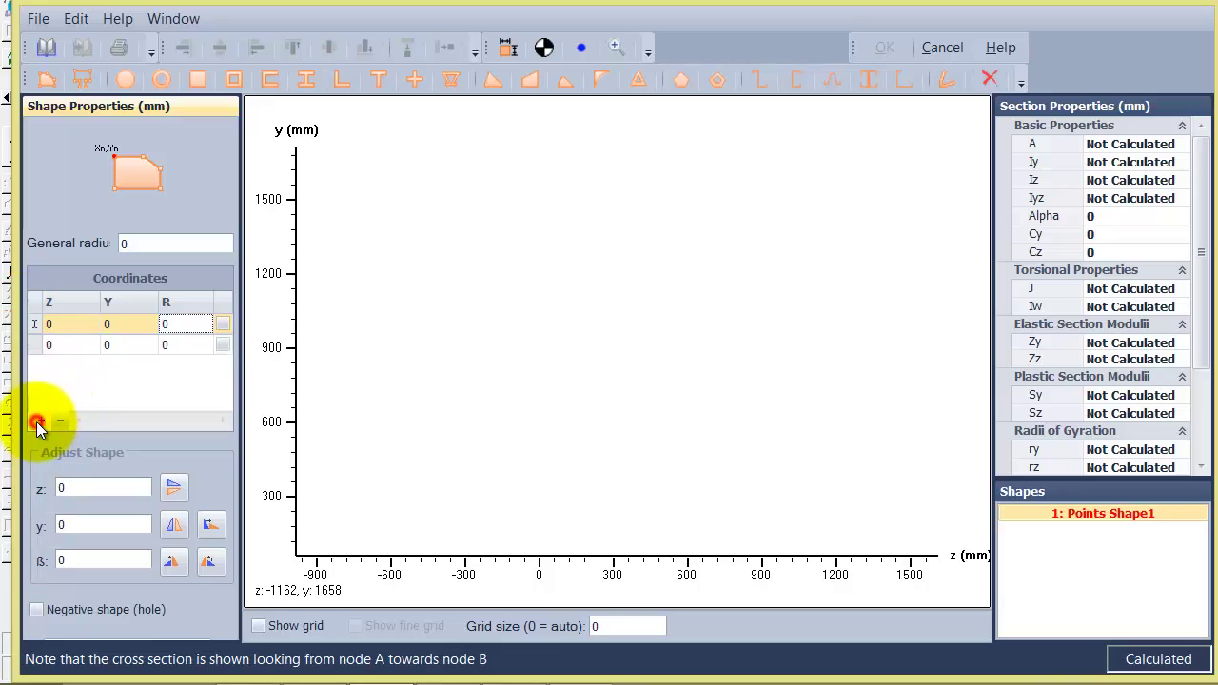
{"action": "left_click", "coordinate": [63, 325]}
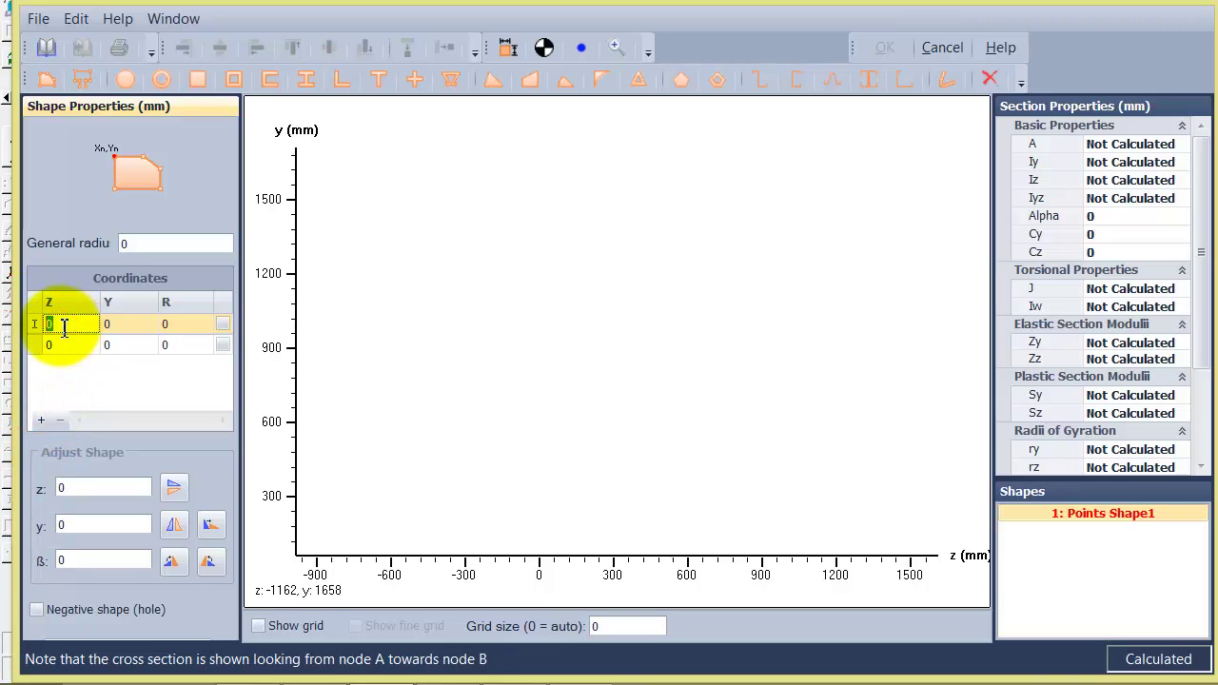
{"action": "type", "text": "600"}
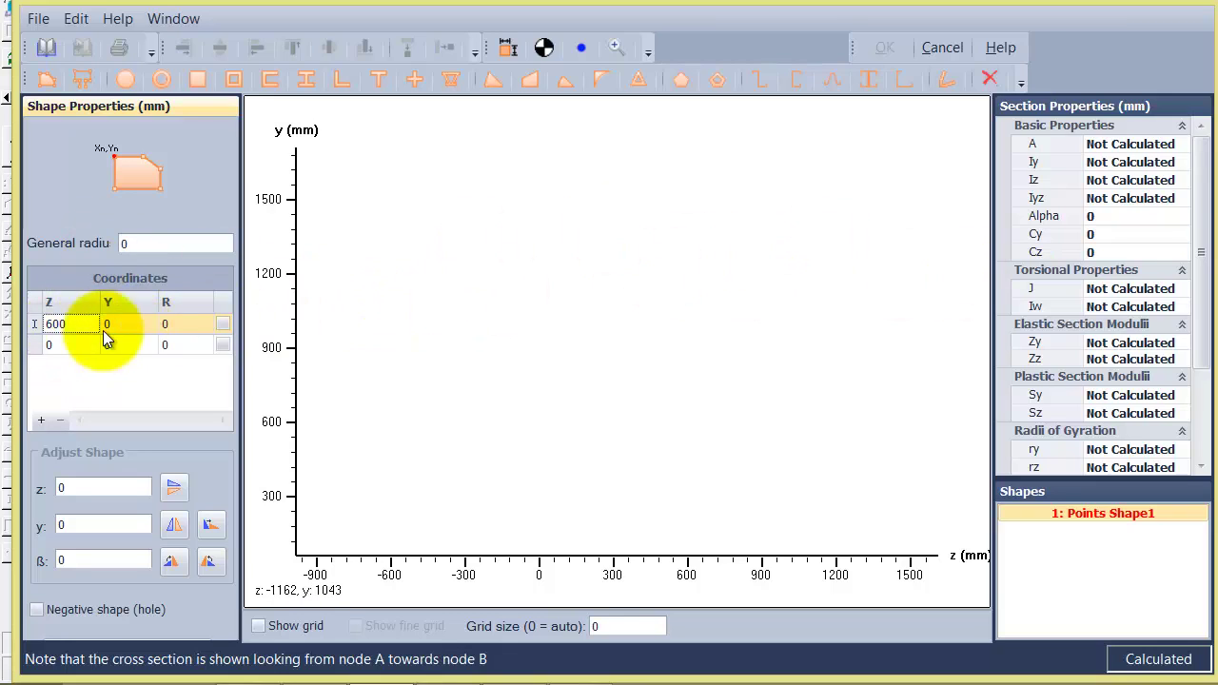
{"action": "left_click", "coordinate": [107, 326]}
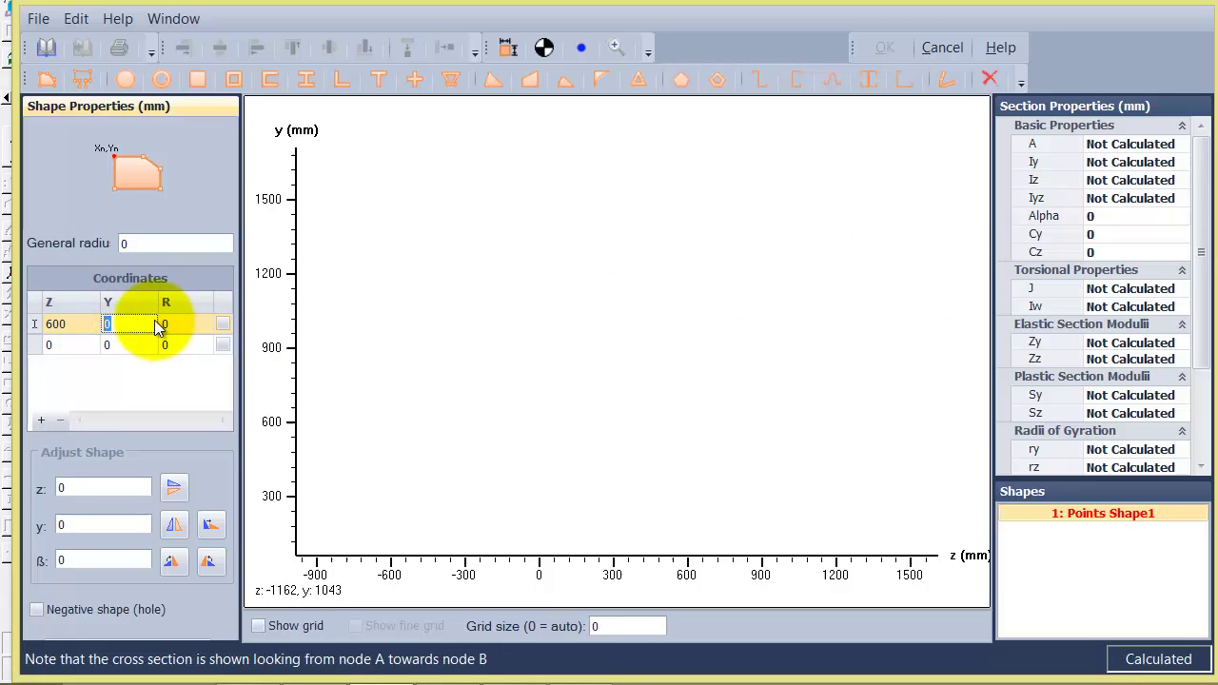
Add the vertex at Z 600, Y -150 and begin another coordinate row.
{"action": "left_click", "coordinate": [40, 421]}
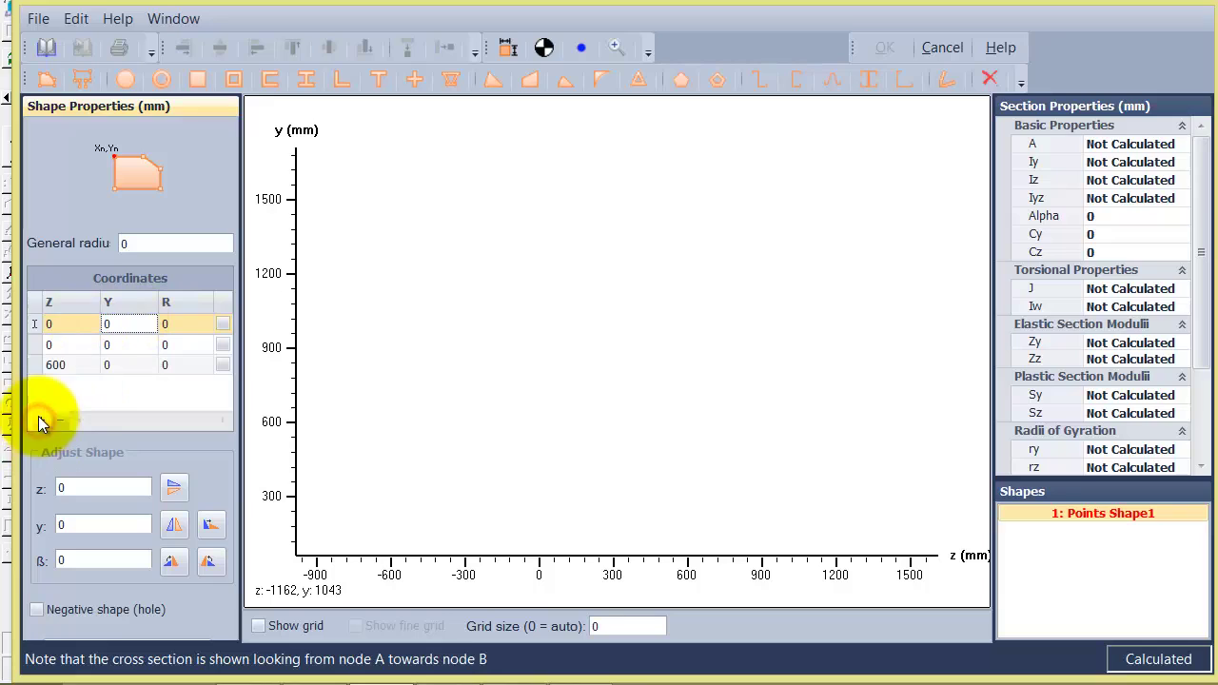
{"action": "left_click", "coordinate": [65, 323]}
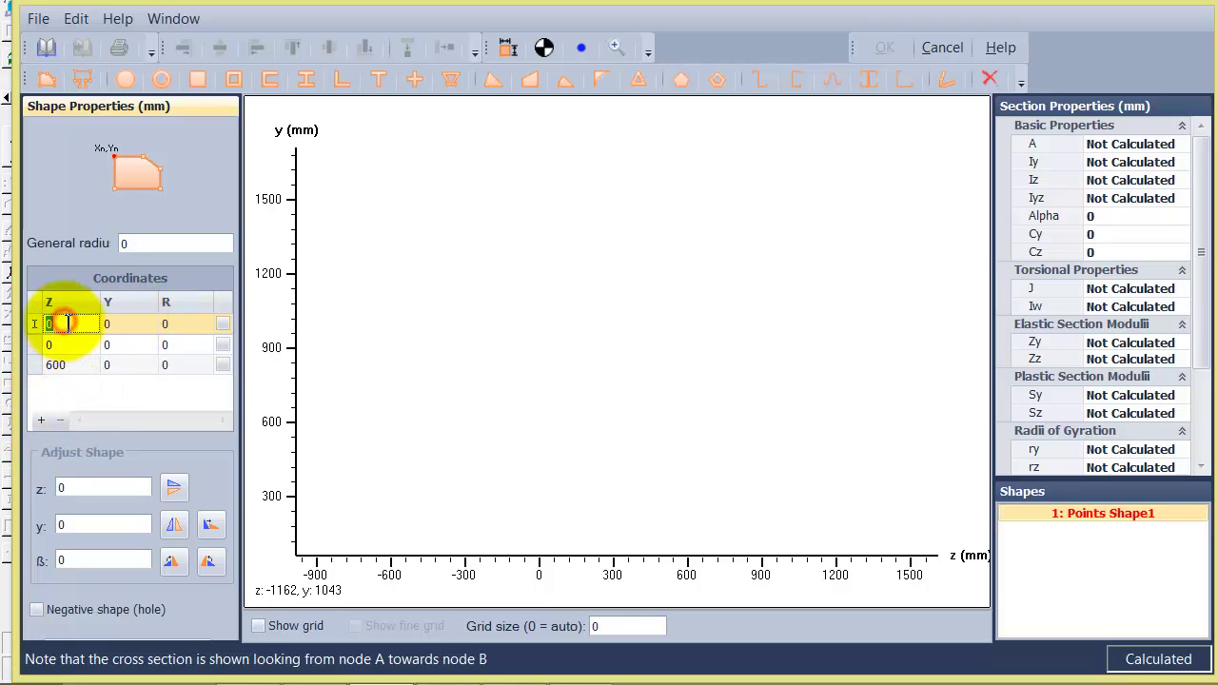
{"action": "type", "text": "600"}
{"action": "left_click", "coordinate": [128, 323]}
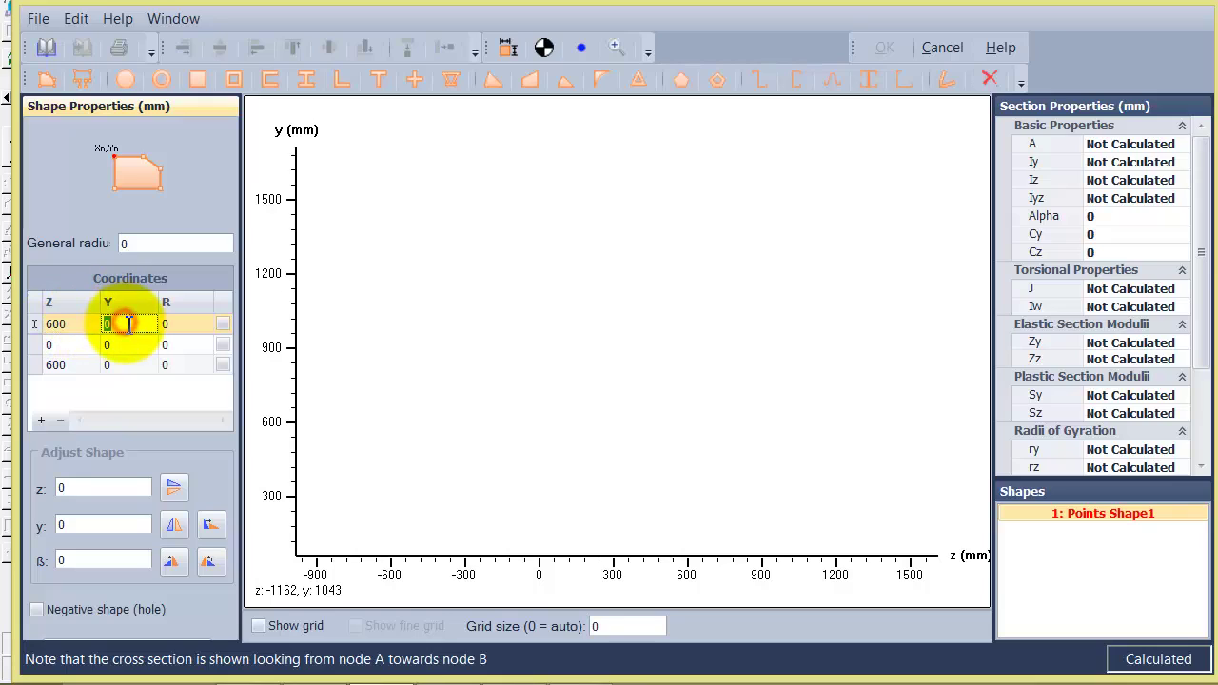
{"action": "type", "text": "-150"}
{"action": "left_click", "coordinate": [41, 419]}
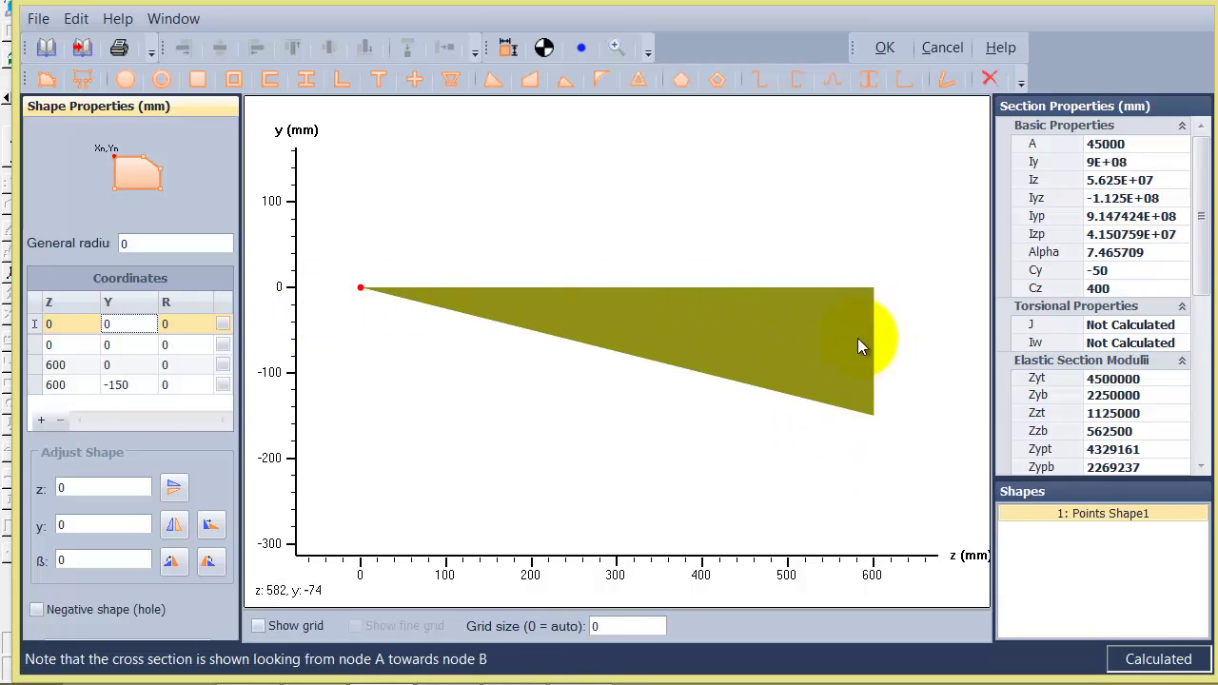
{"action": "left_click", "coordinate": [83, 325]}
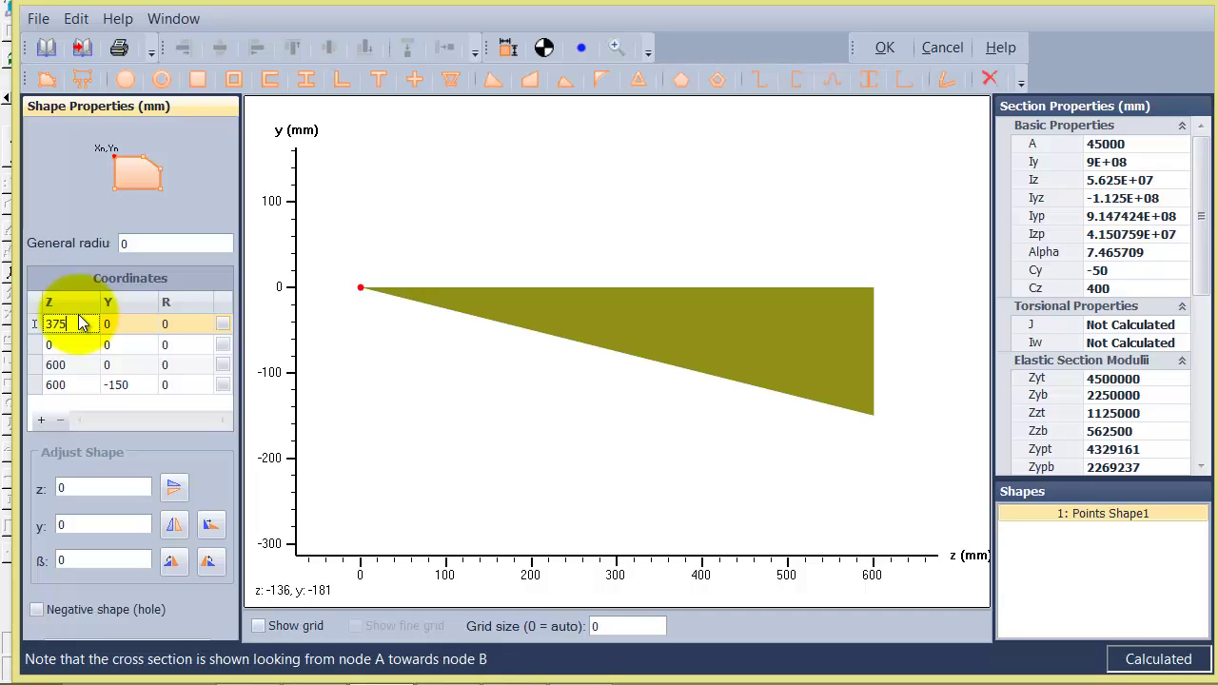
Enter the remaining I-section vertices, including 375, -375 and Z 625.
{"action": "key", "text": "Tab"}
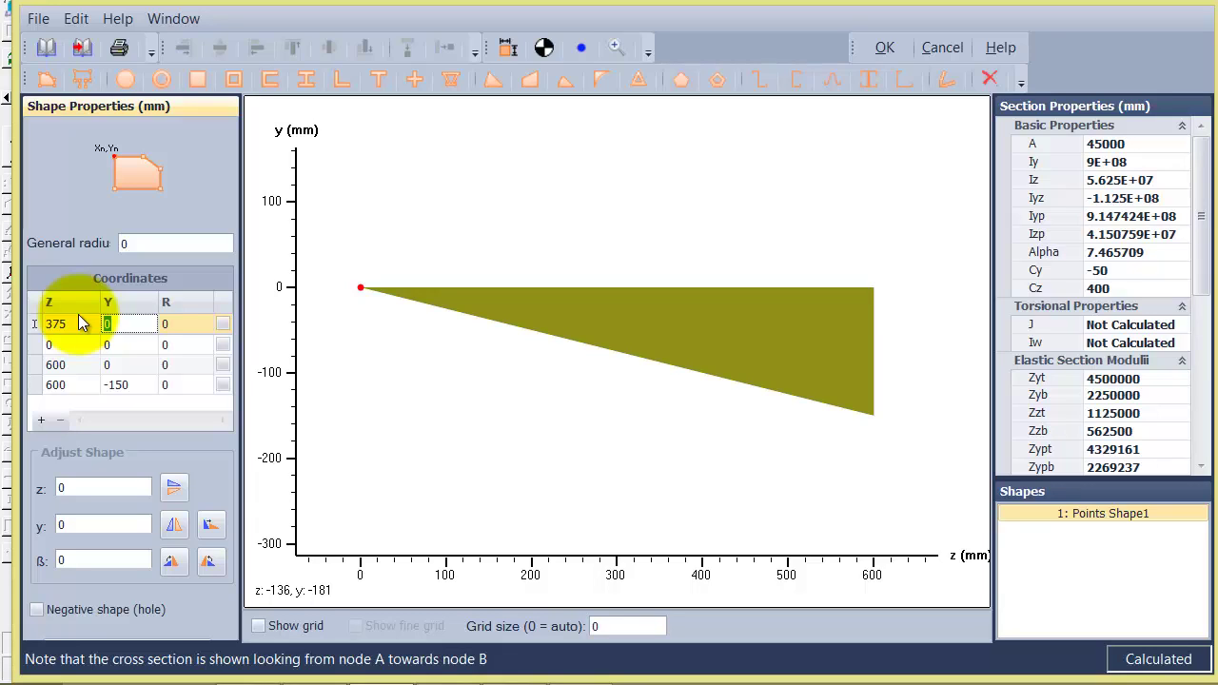
{"action": "type", "text": "-375"}
{"action": "key", "text": "Tab"}
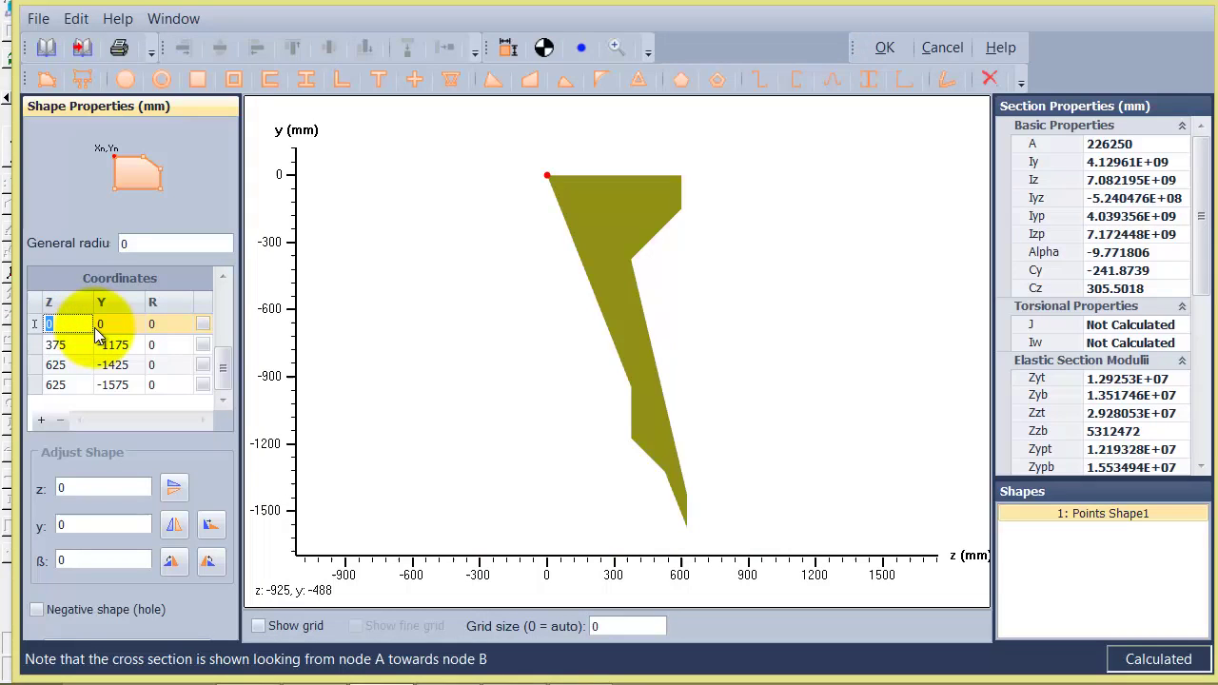
{"action": "left_click", "coordinate": [80, 346]}
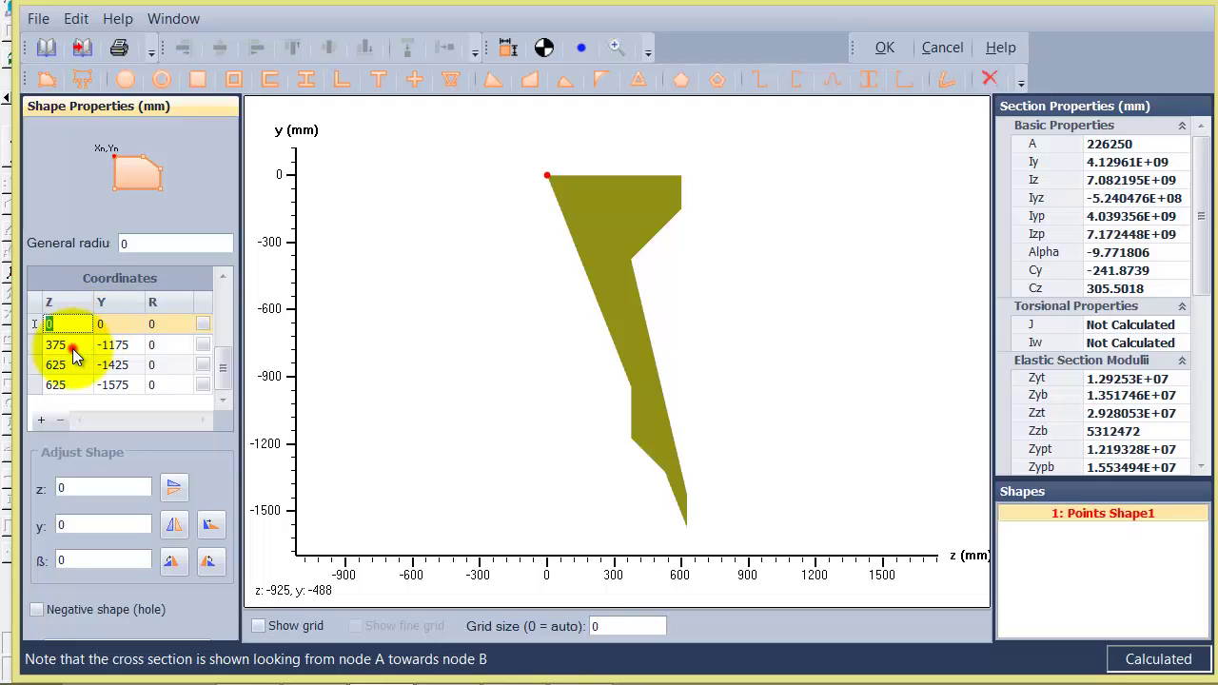
{"action": "type", "text": "625"}
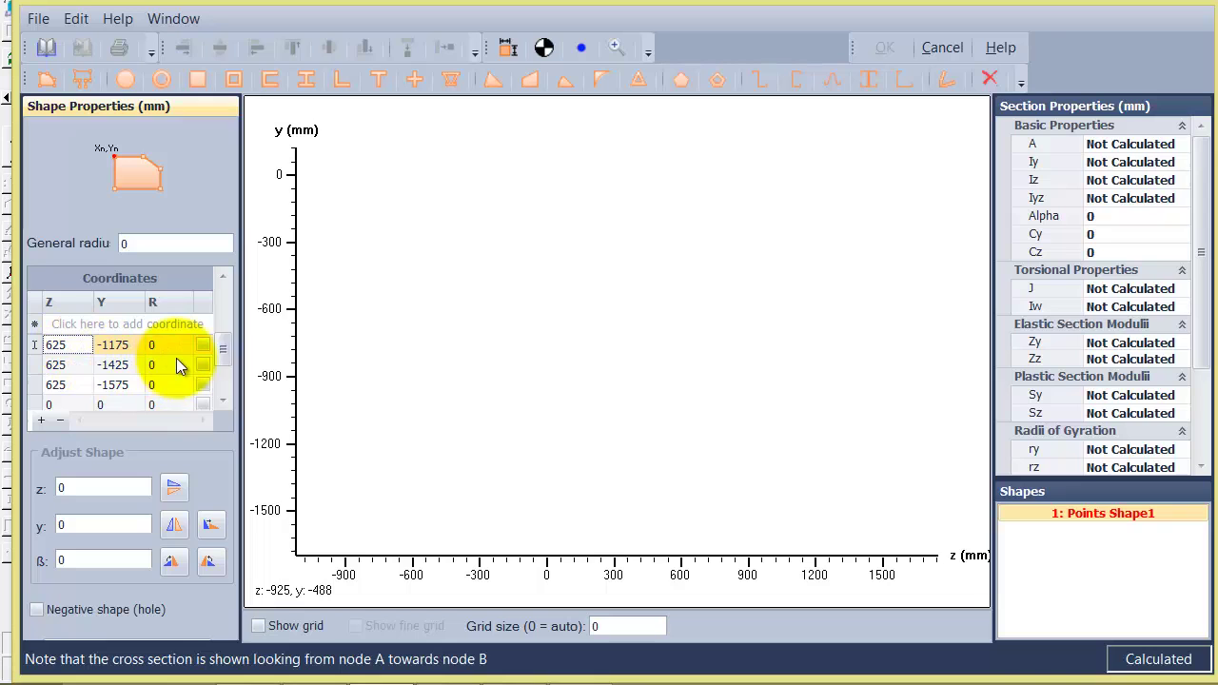
{"action": "scroll", "coordinate": [229, 376], "scroll_direction": "down", "scroll_amount": 1}
{"action": "scroll", "coordinate": [233, 325], "scroll_direction": "up", "scroll_amount": 3}
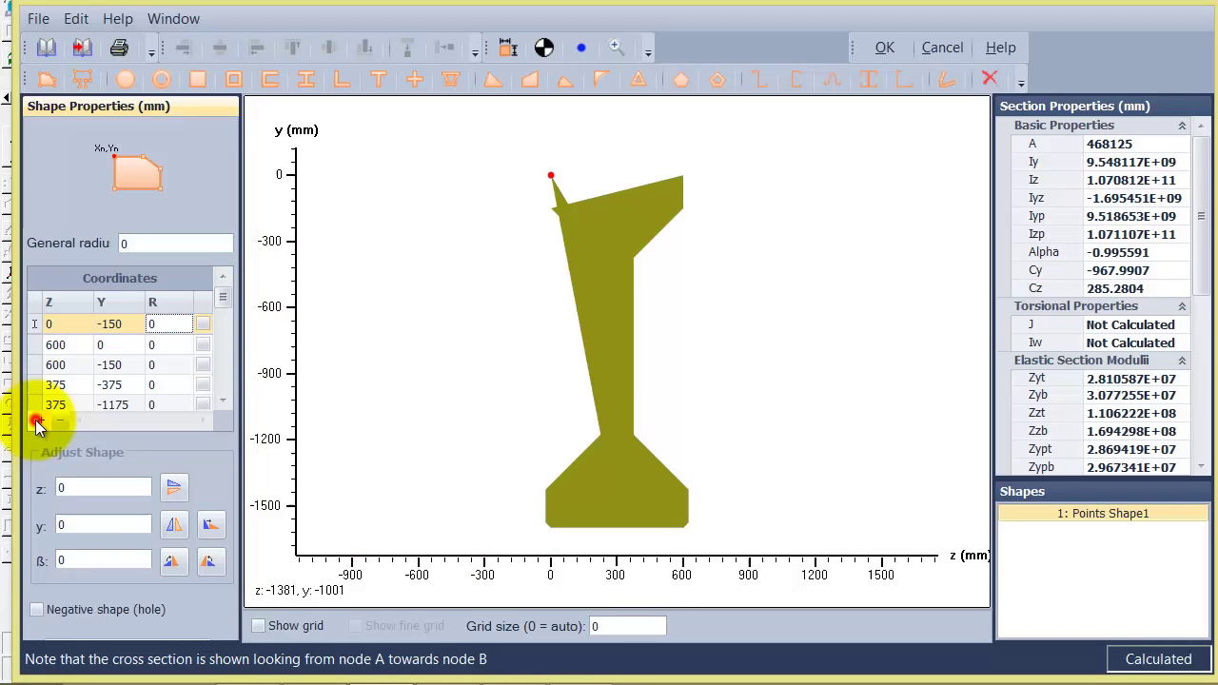
{"action": "left_click_drag", "start_coordinate": [225, 377], "coordinate": [257, 392]}
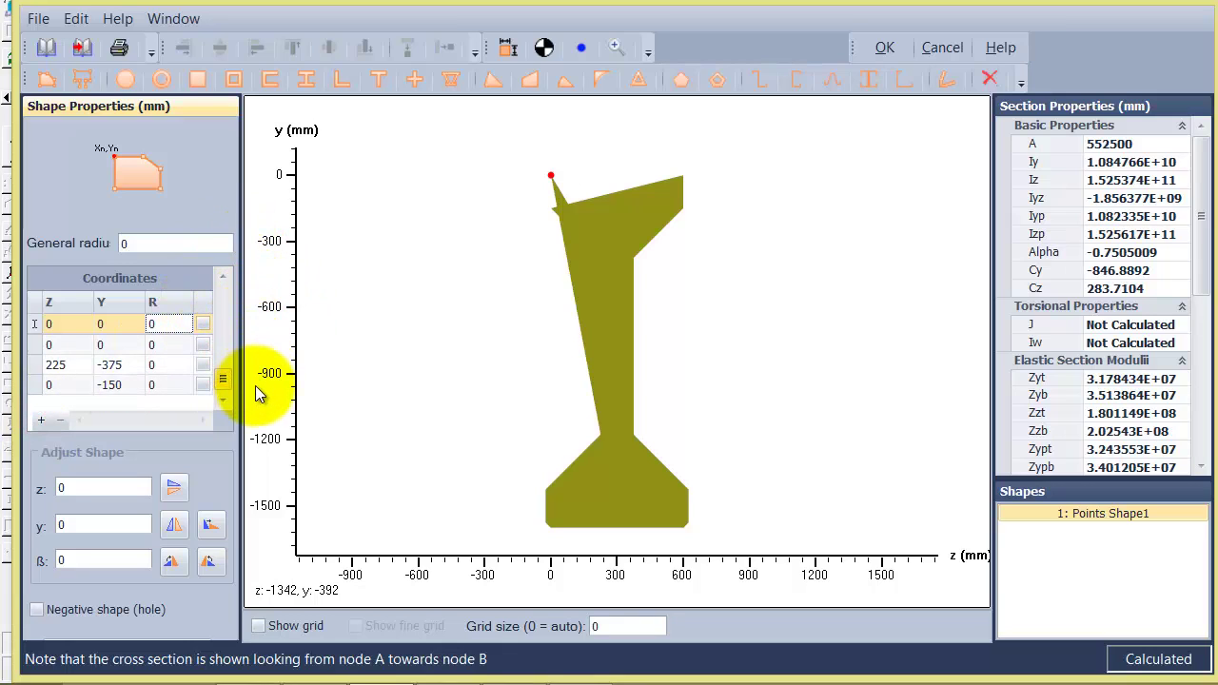
Delete the duplicate 0,0 vertex row from the coordinates table.
{"action": "left_click", "coordinate": [41, 344]}
{"action": "right_click", "coordinate": [35, 347]}
{"action": "left_click", "coordinate": [74, 384]}
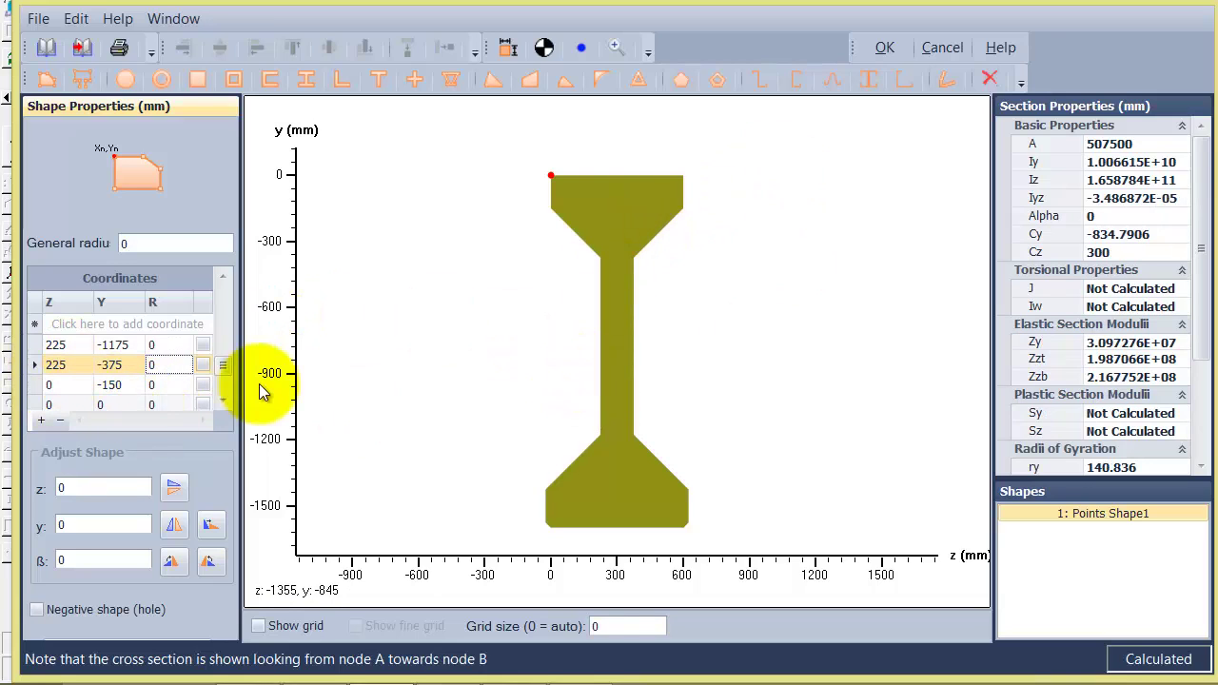
Accept the finished I-section shape from the Shape Builder.
{"action": "left_click_drag", "start_coordinate": [219, 369], "coordinate": [231, 316]}
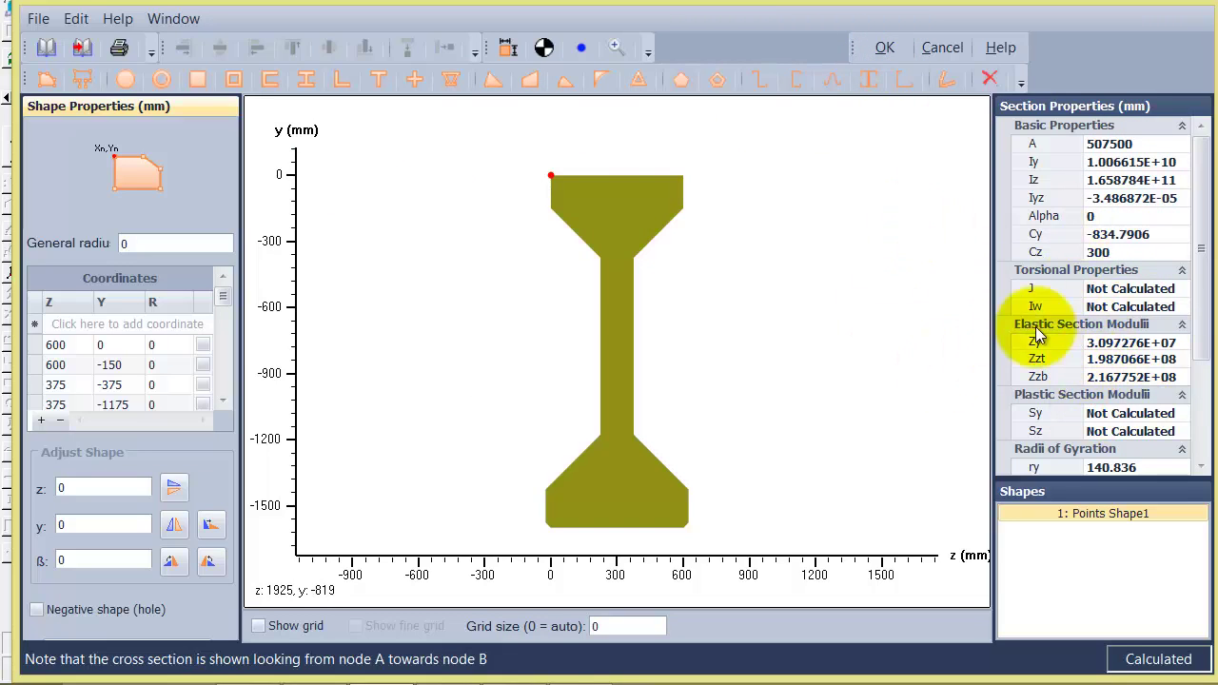
{"action": "left_click", "coordinate": [880, 48]}
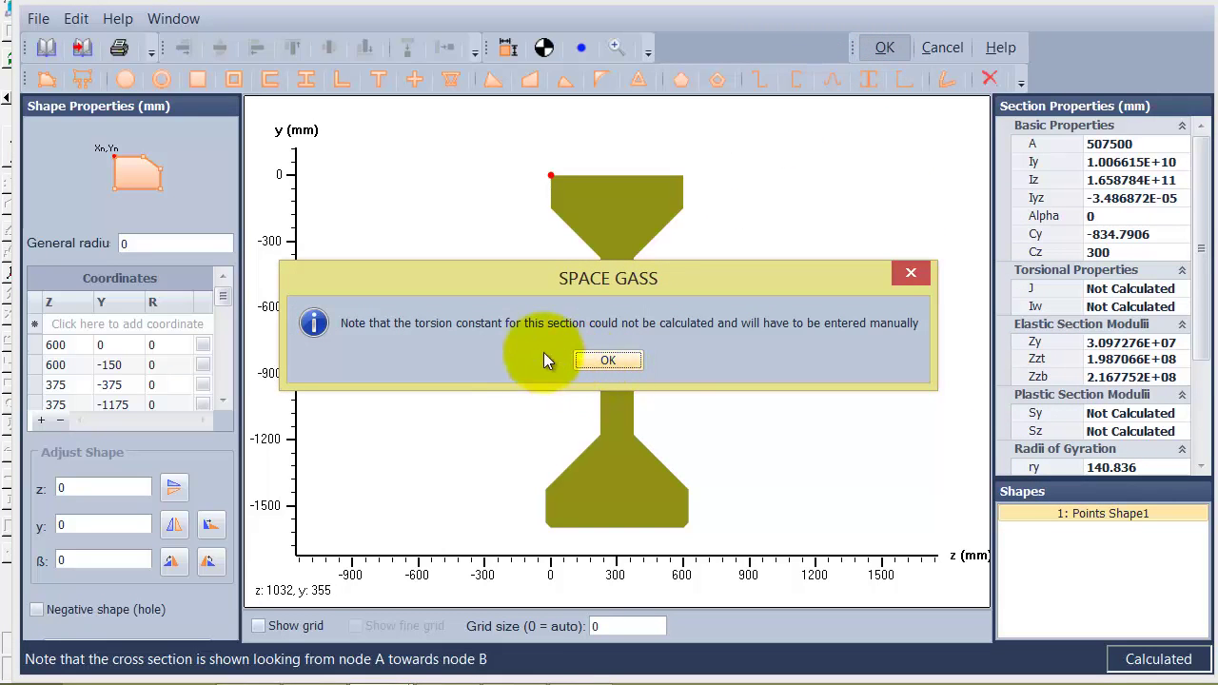
Accept the Custom section into the section table, review its columns, then close it.
{"action": "left_click", "coordinate": [626, 364]}
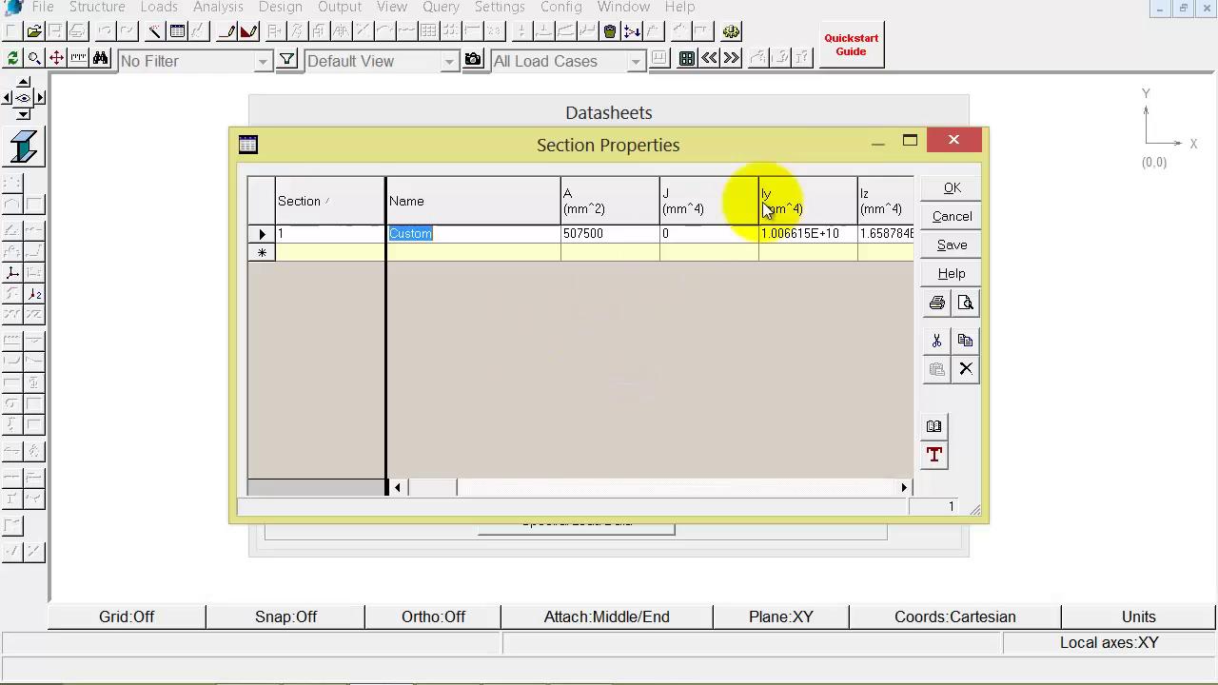
{"action": "left_click_drag", "start_coordinate": [850, 149], "coordinate": [733, 123]}
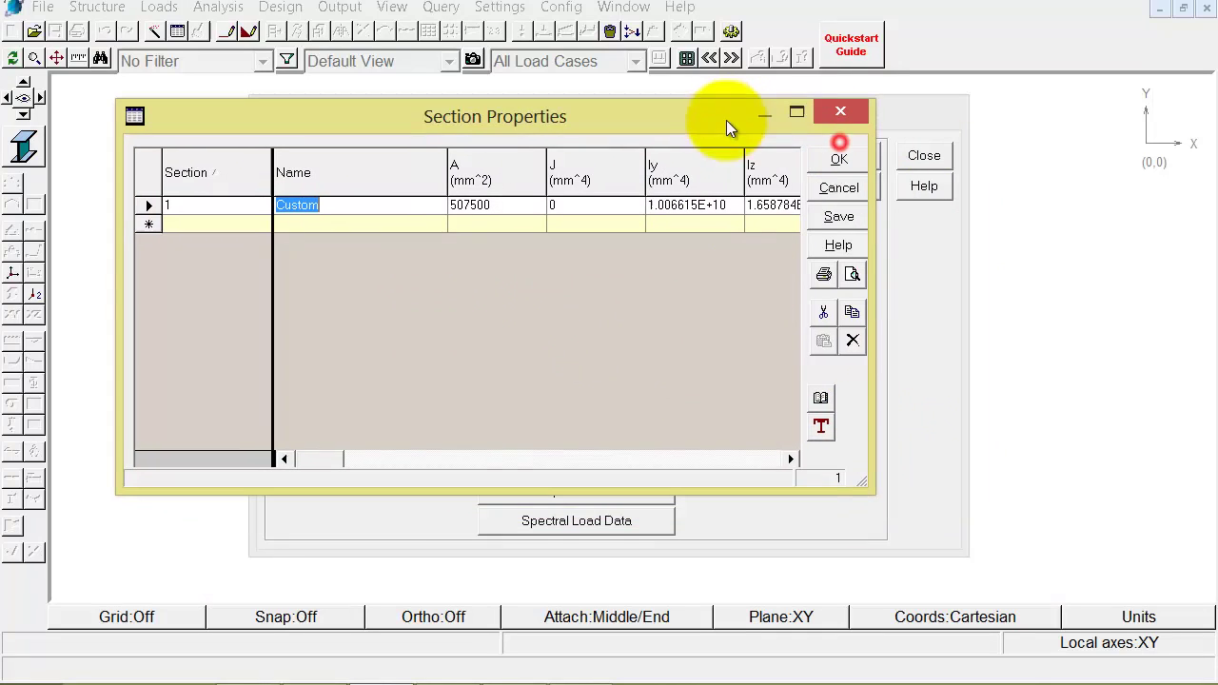
{"action": "left_click_drag", "start_coordinate": [856, 489], "coordinate": [1092, 526]}
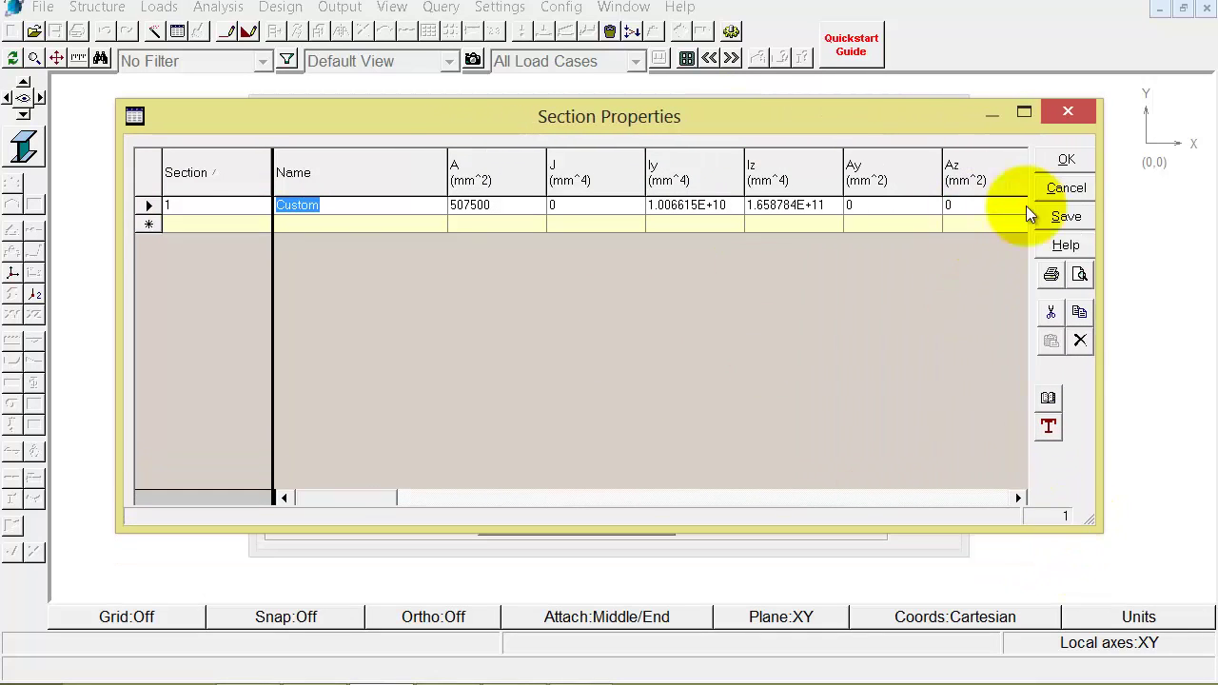
{"action": "left_click", "coordinate": [1061, 160]}
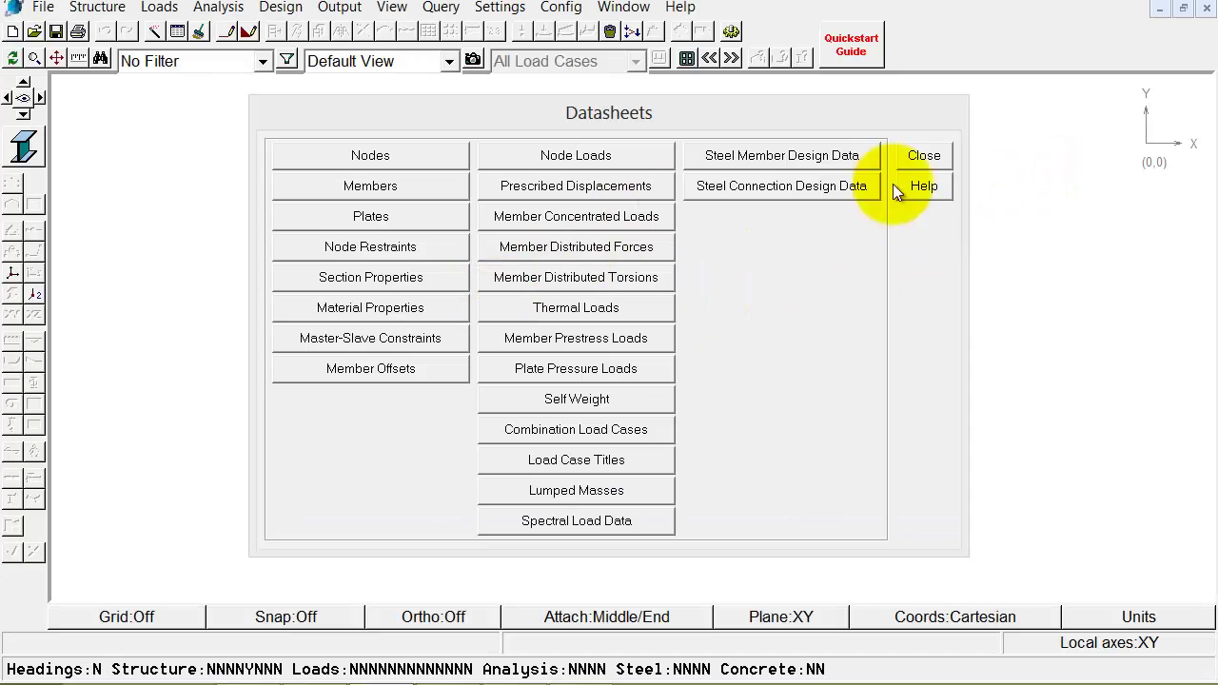
{"action": "left_click", "coordinate": [926, 162]}
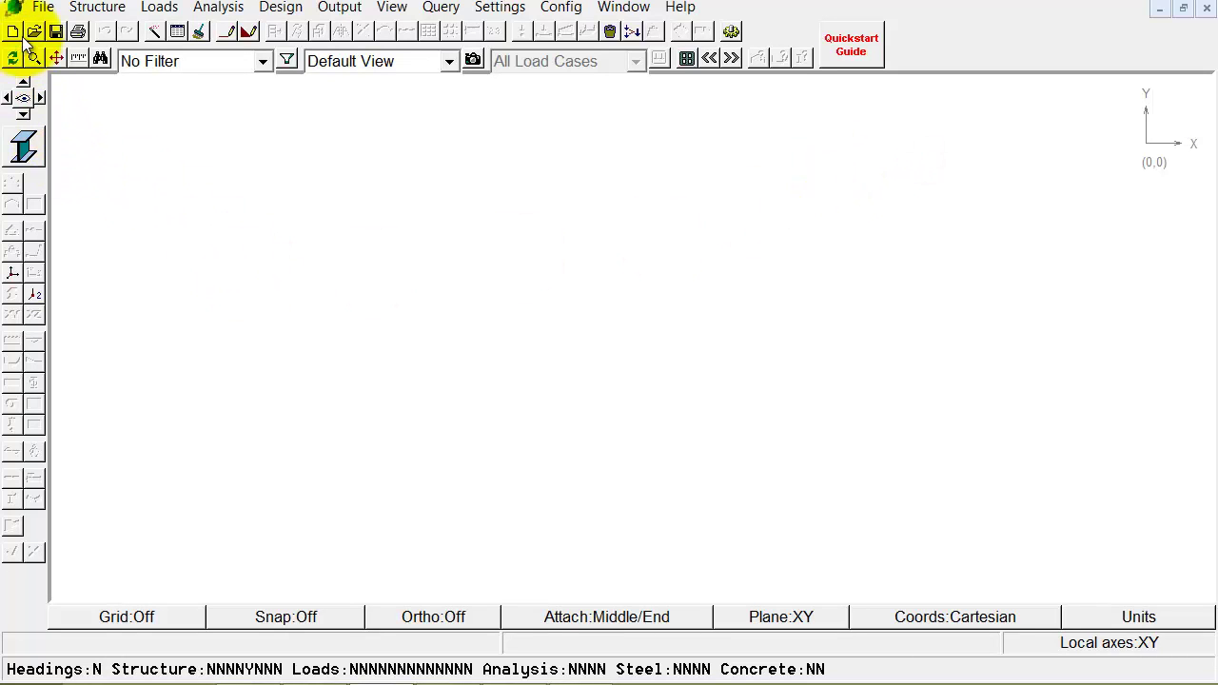
Add node 1 at the origin and node 2 at X = 10 m.
{"action": "left_click", "coordinate": [177, 32]}
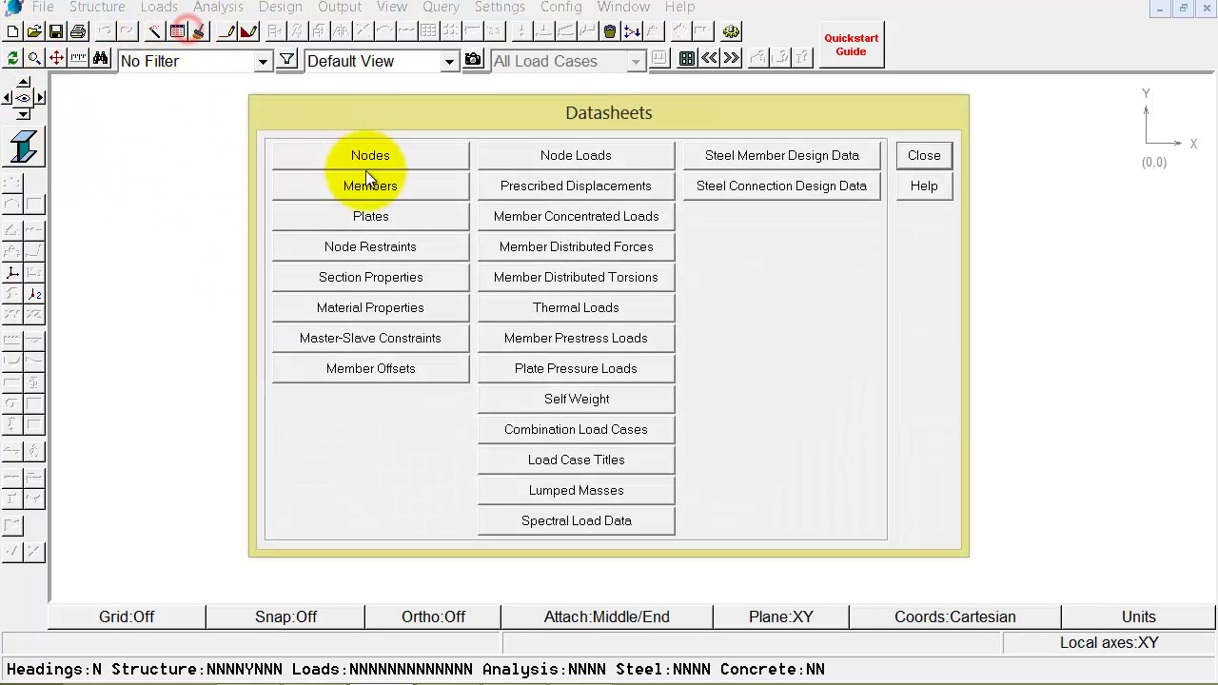
{"action": "left_click", "coordinate": [378, 160]}
{"action": "left_click", "coordinate": [419, 250]}
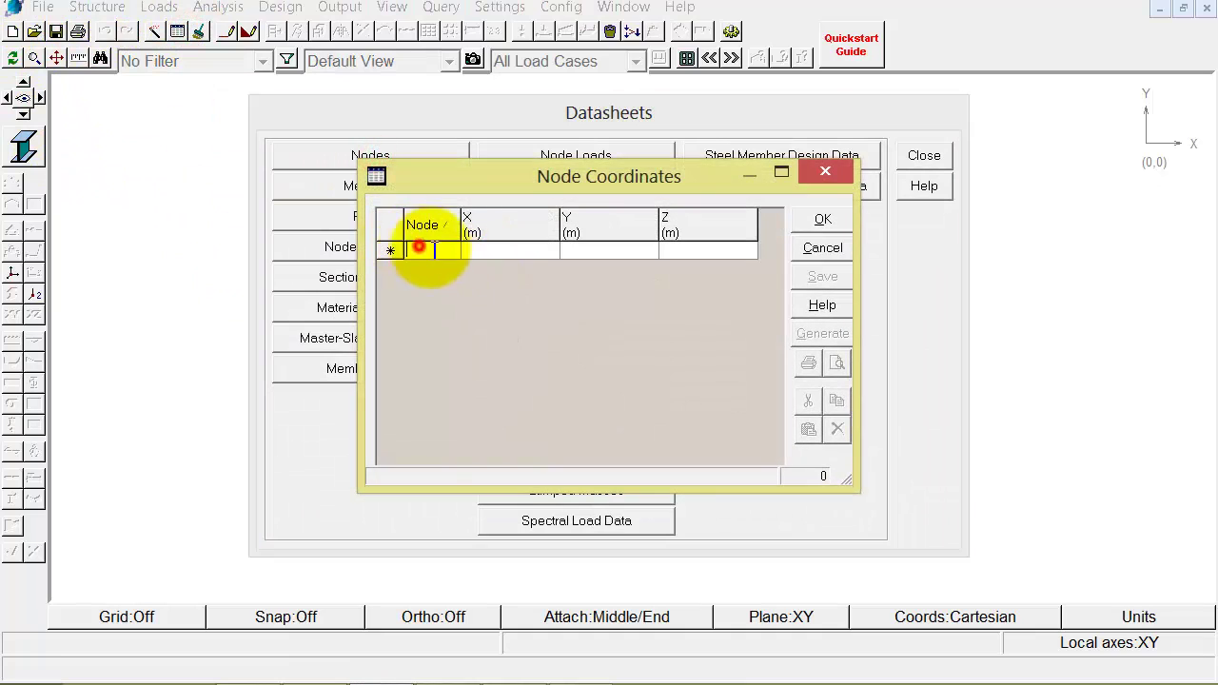
{"action": "type", "text": "1"}
{"action": "left_click", "coordinate": [487, 250]}
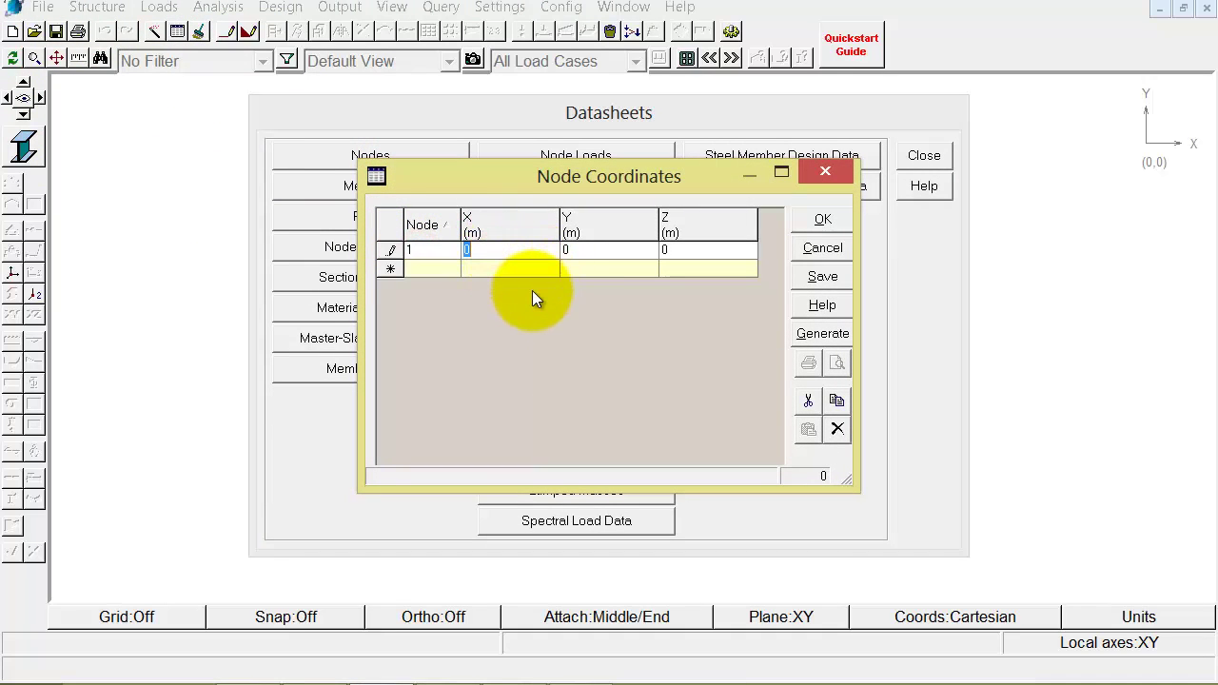
{"action": "left_click", "coordinate": [409, 269]}
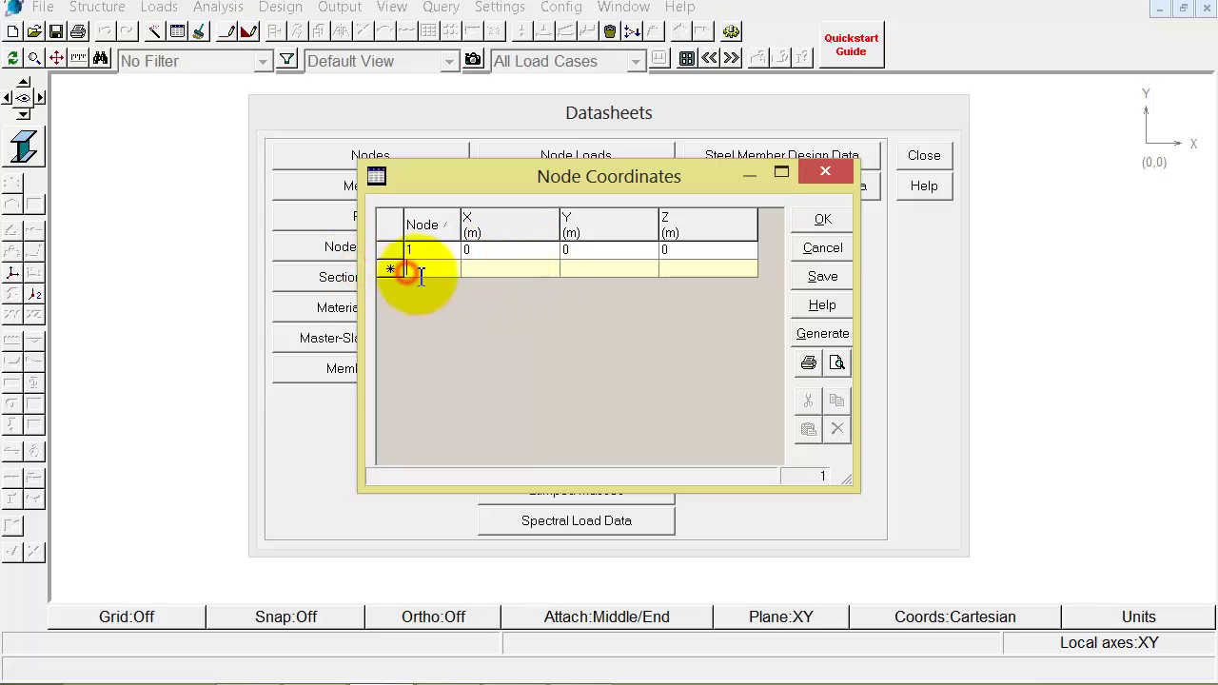
{"action": "type", "text": "2"}
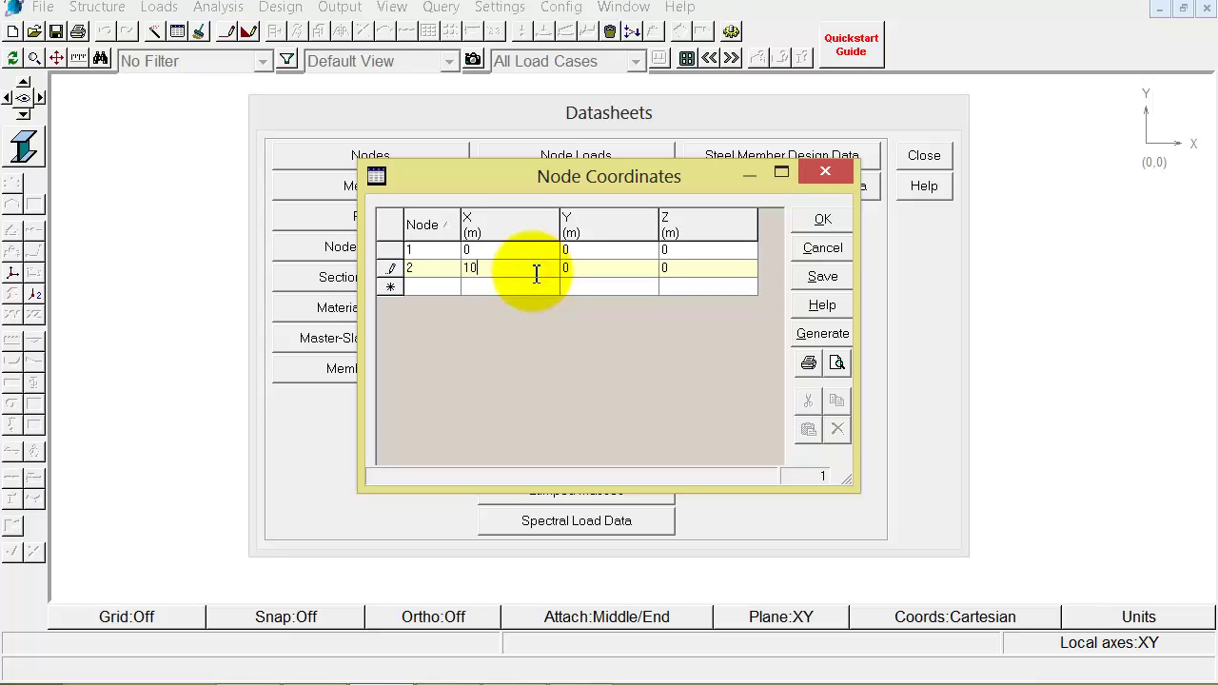
{"action": "left_click", "coordinate": [536, 273]}
{"action": "type", "text": "10"}
{"action": "left_click", "coordinate": [824, 221]}
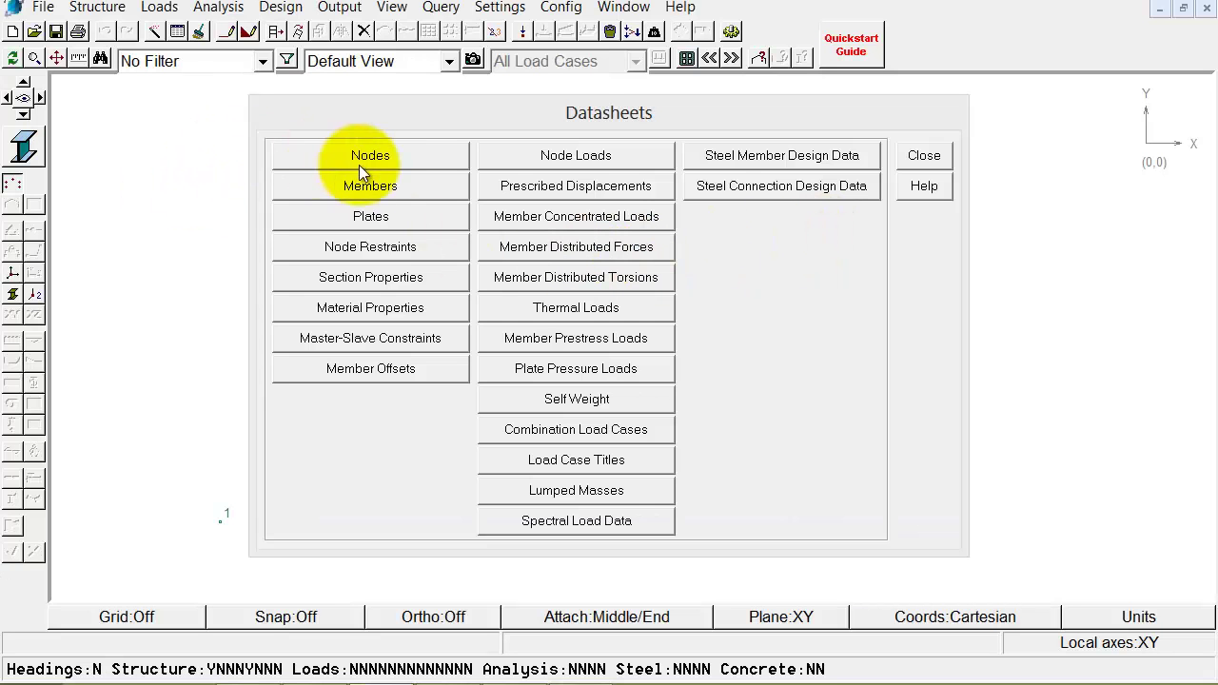
Add member 1 joining nodes 1 and 2, then check the section properties table.
{"action": "left_click", "coordinate": [372, 186]}
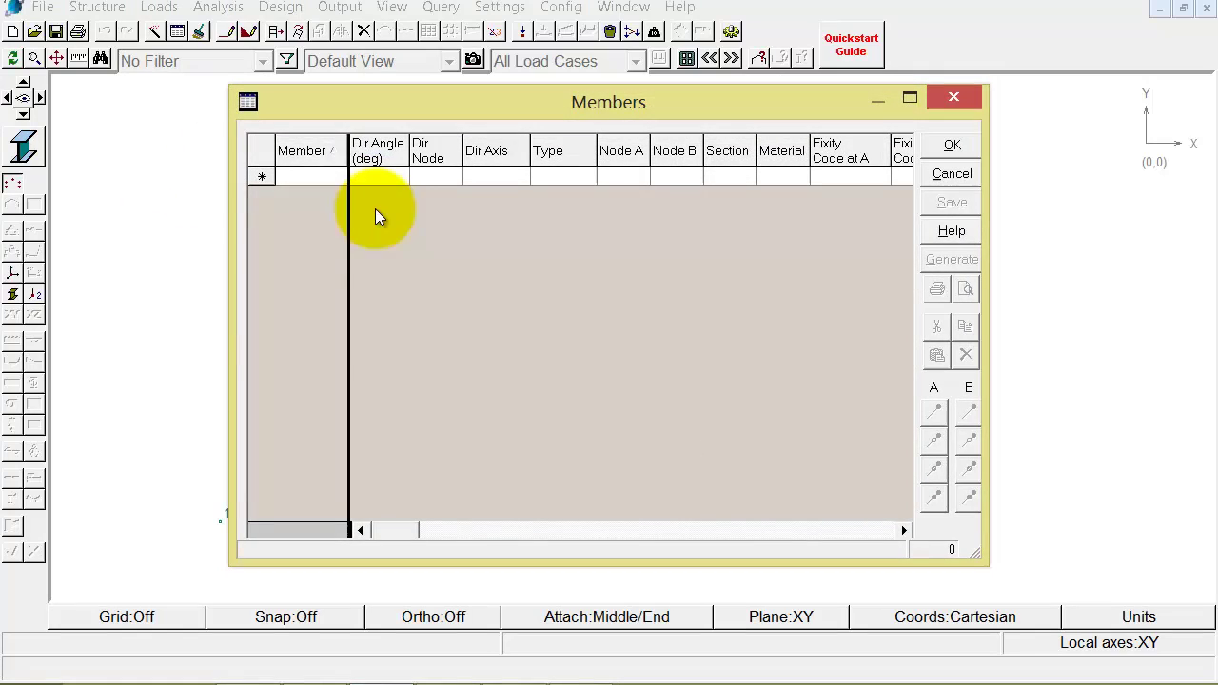
{"action": "left_click", "coordinate": [317, 177]}
{"action": "type", "text": "1"}
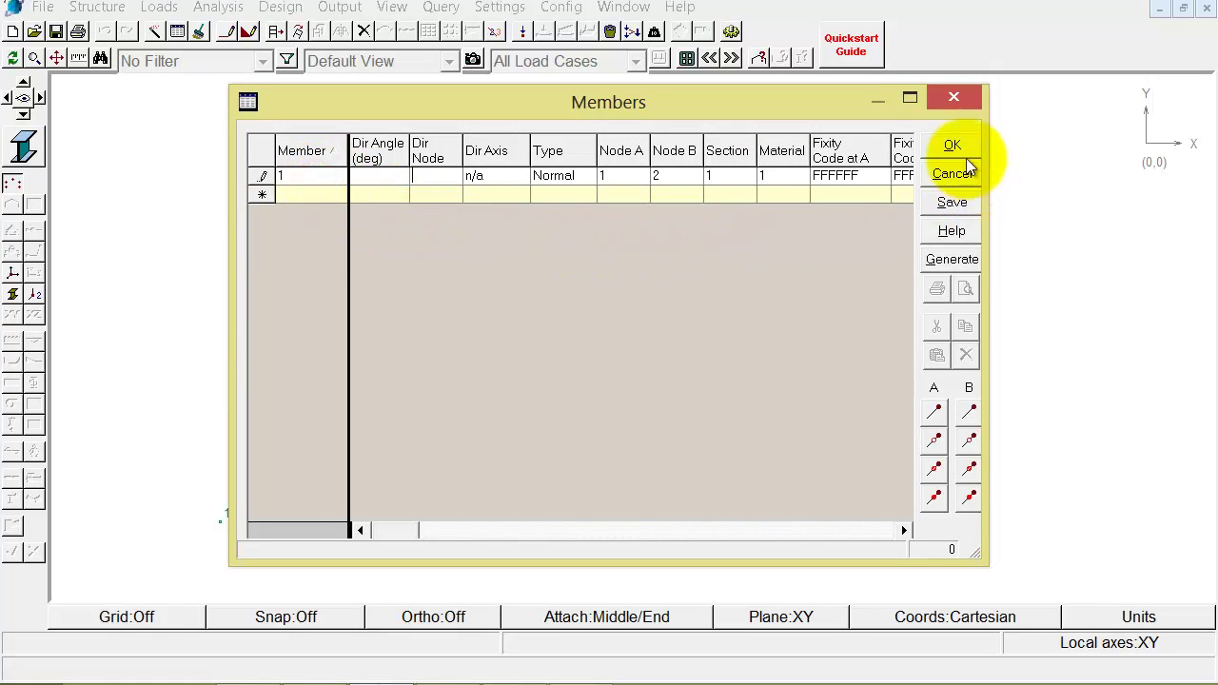
{"action": "left_click", "coordinate": [952, 145]}
{"action": "left_click", "coordinate": [362, 277]}
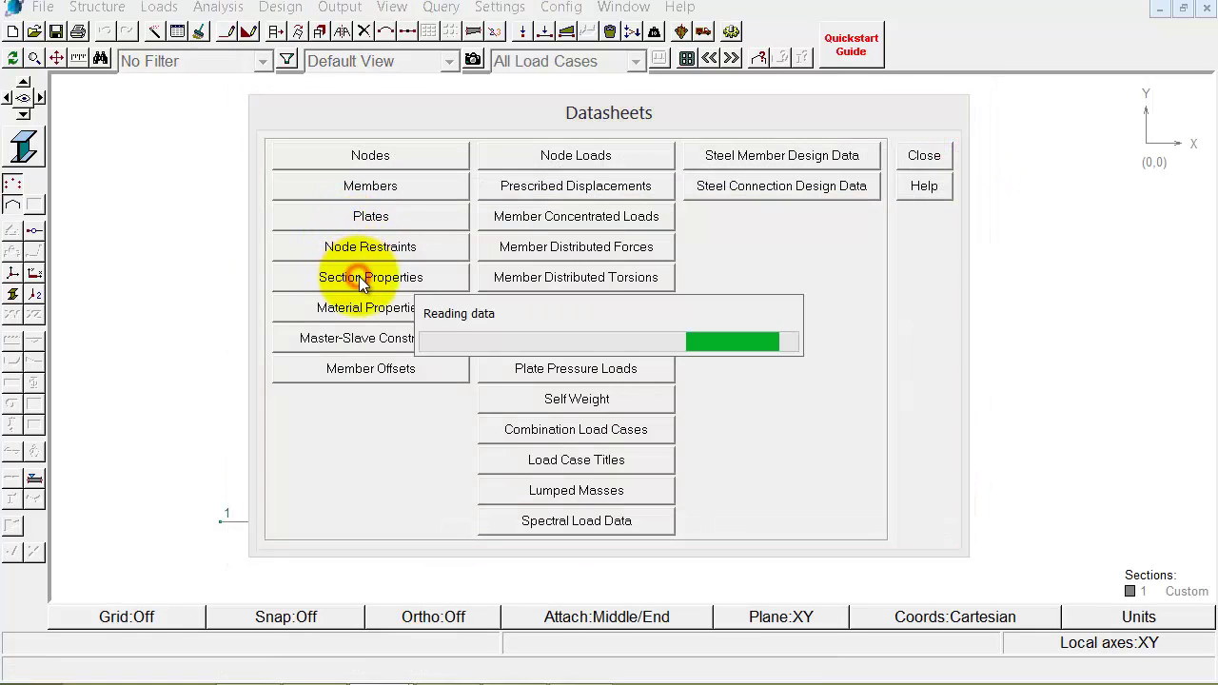
{"action": "left_click", "coordinate": [1043, 161]}
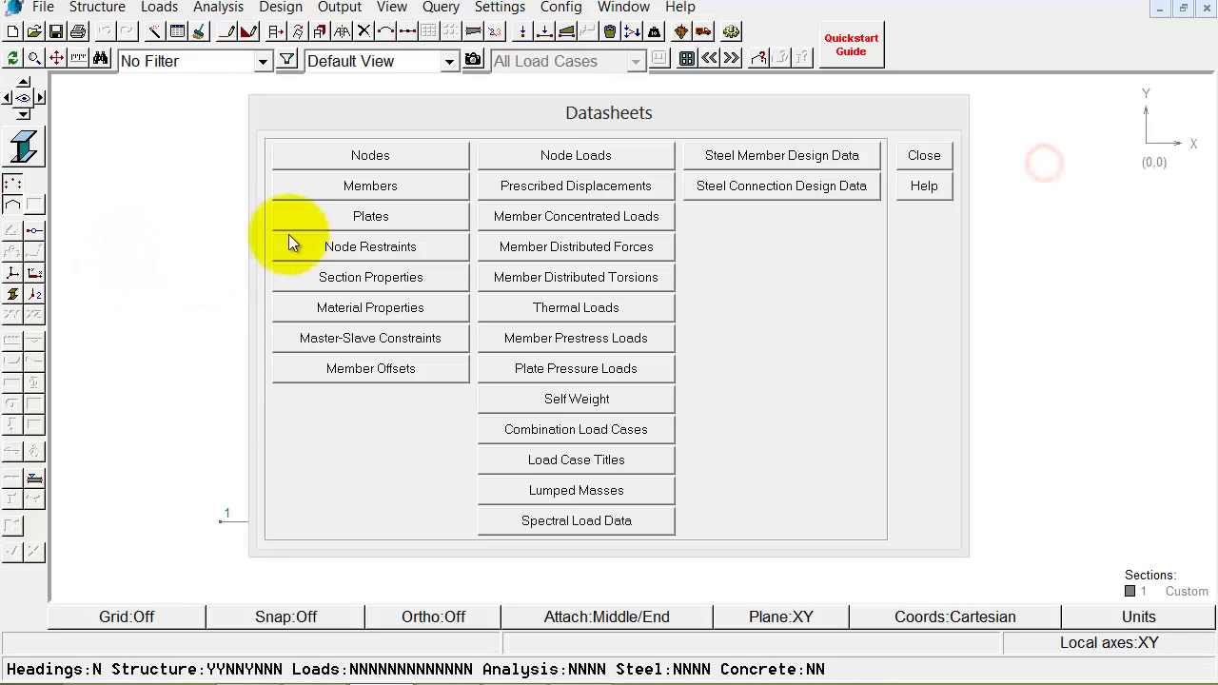
Define material 1 as STEEL loaded from the Metric material library.
{"action": "left_click", "coordinate": [352, 309]}
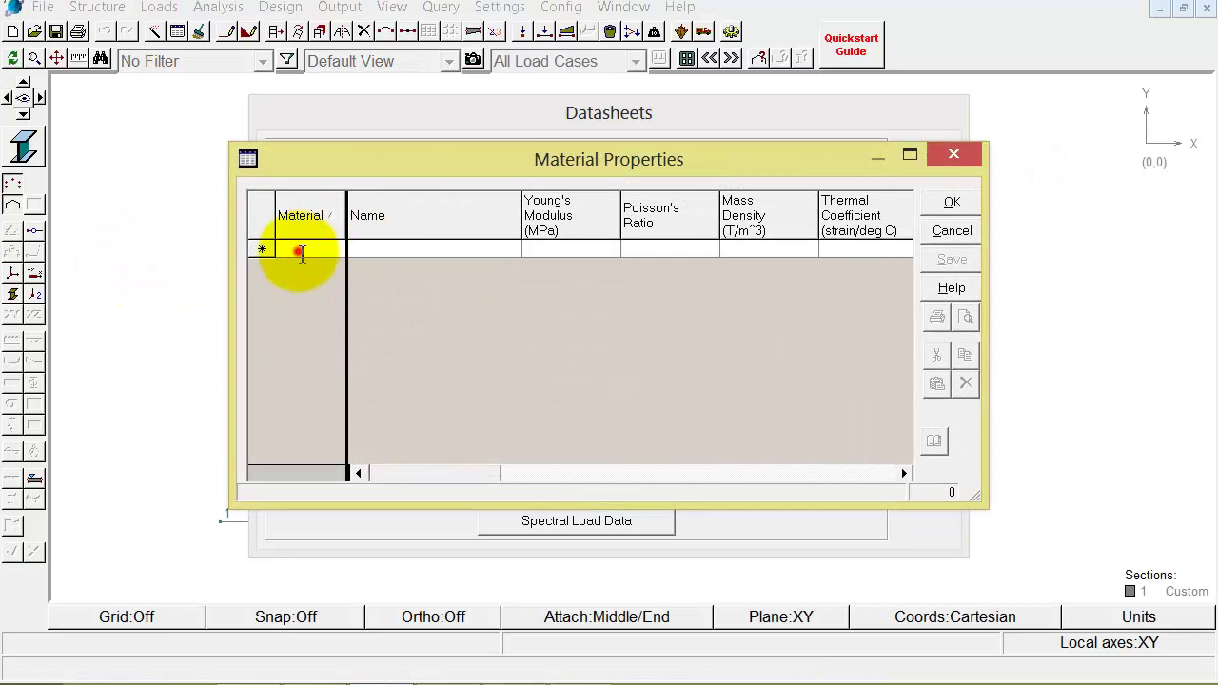
{"action": "left_click", "coordinate": [298, 250]}
{"action": "type", "text": "1"}
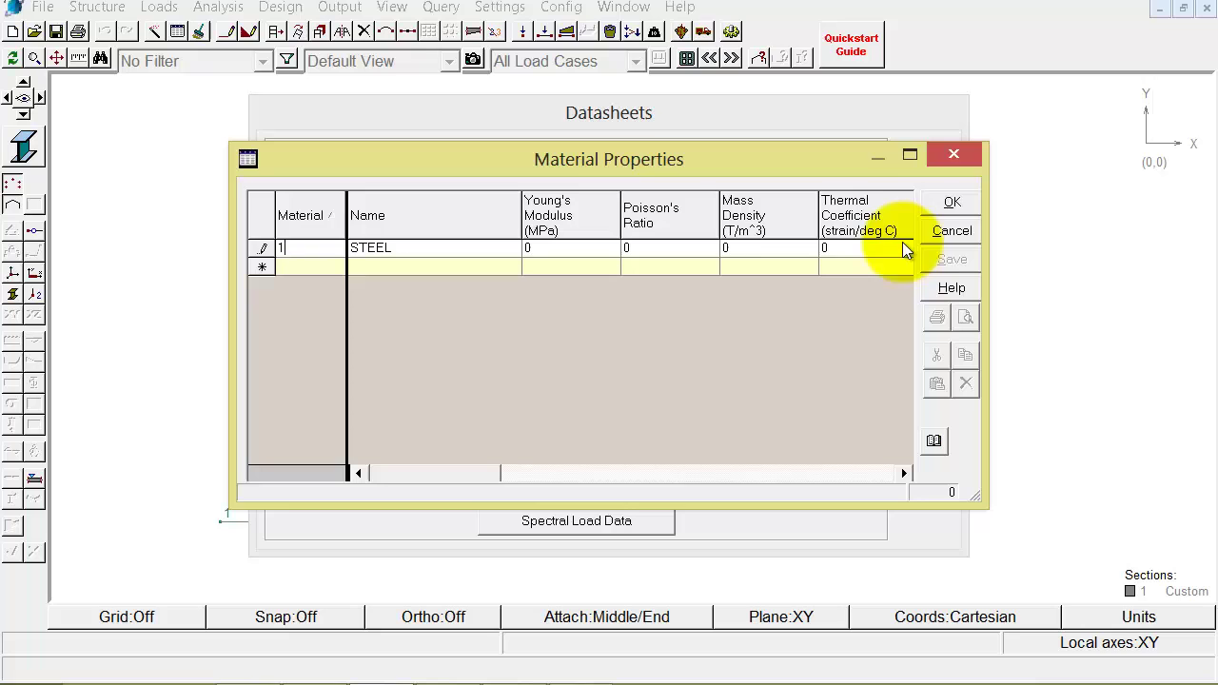
{"action": "left_click", "coordinate": [951, 205]}
{"action": "left_click", "coordinate": [656, 420]}
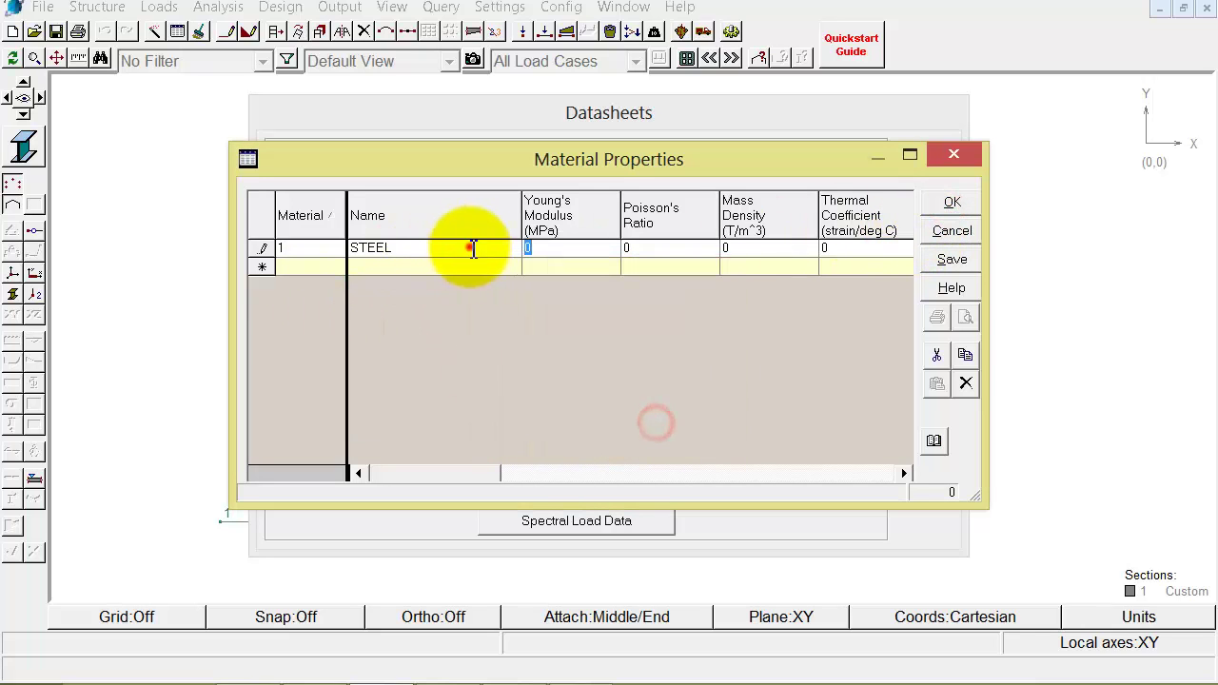
{"action": "left_click", "coordinate": [467, 249]}
{"action": "left_click", "coordinate": [931, 441]}
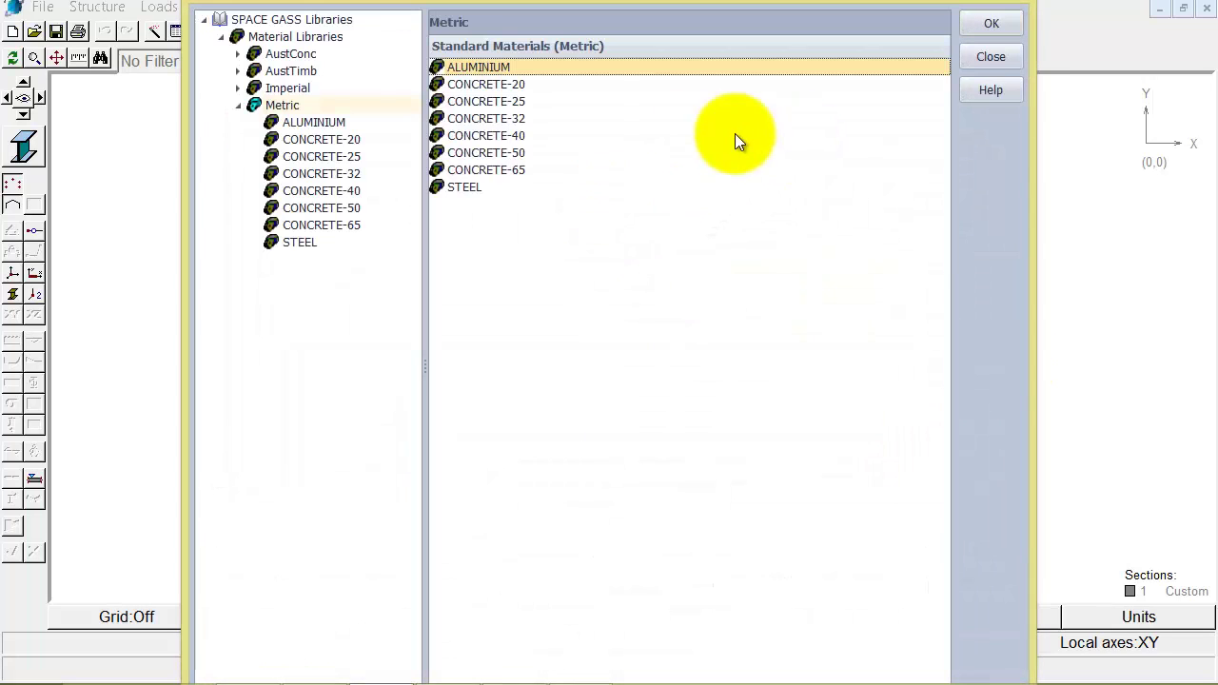
{"action": "left_click", "coordinate": [464, 187]}
{"action": "left_click", "coordinate": [989, 24]}
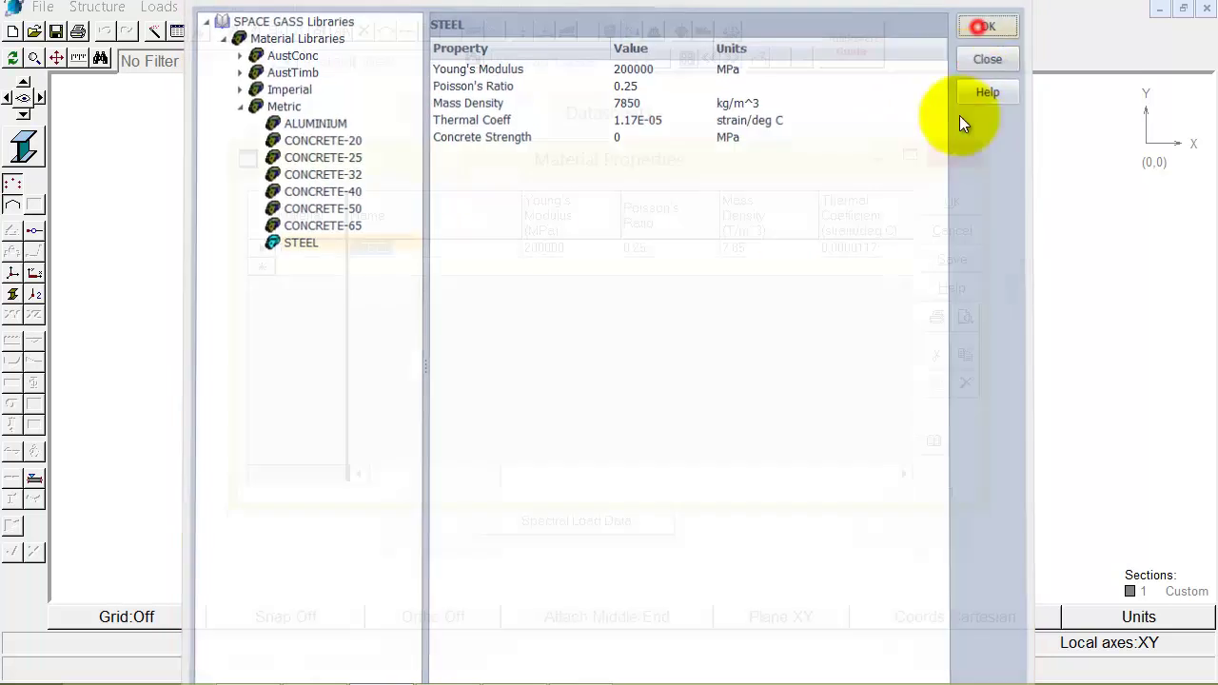
{"action": "left_click", "coordinate": [947, 206]}
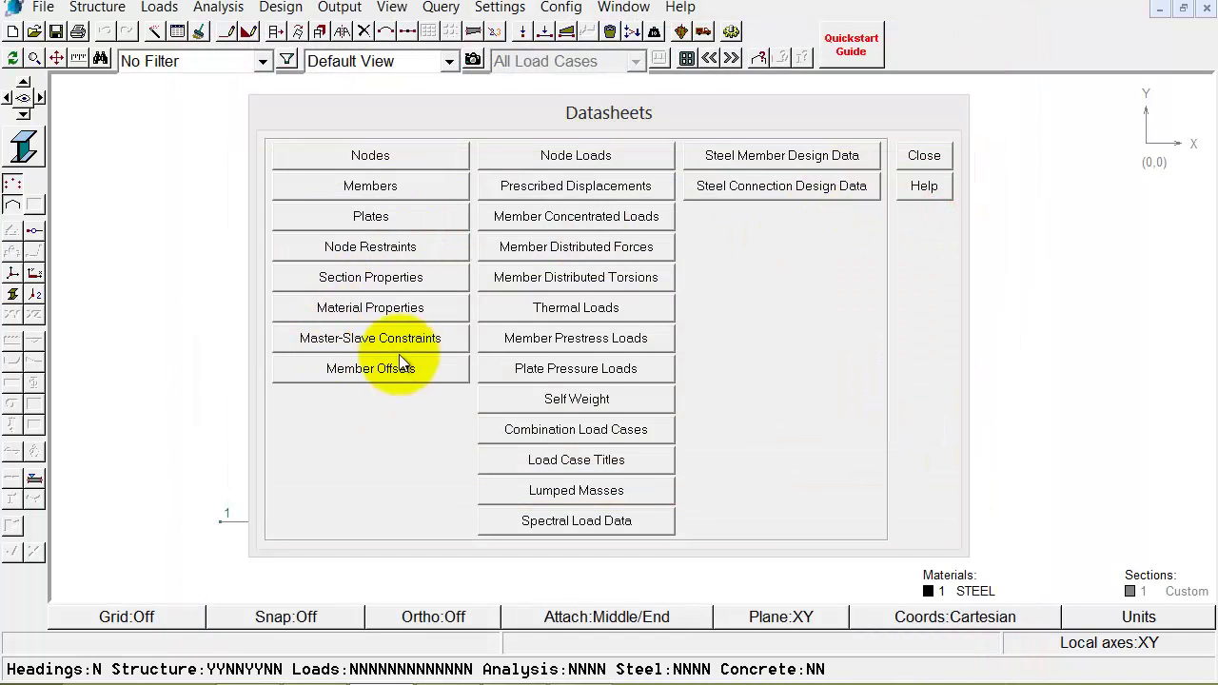
Show the model in the 3D renderer with display mode set to Rendered.
{"action": "left_click", "coordinate": [921, 158]}
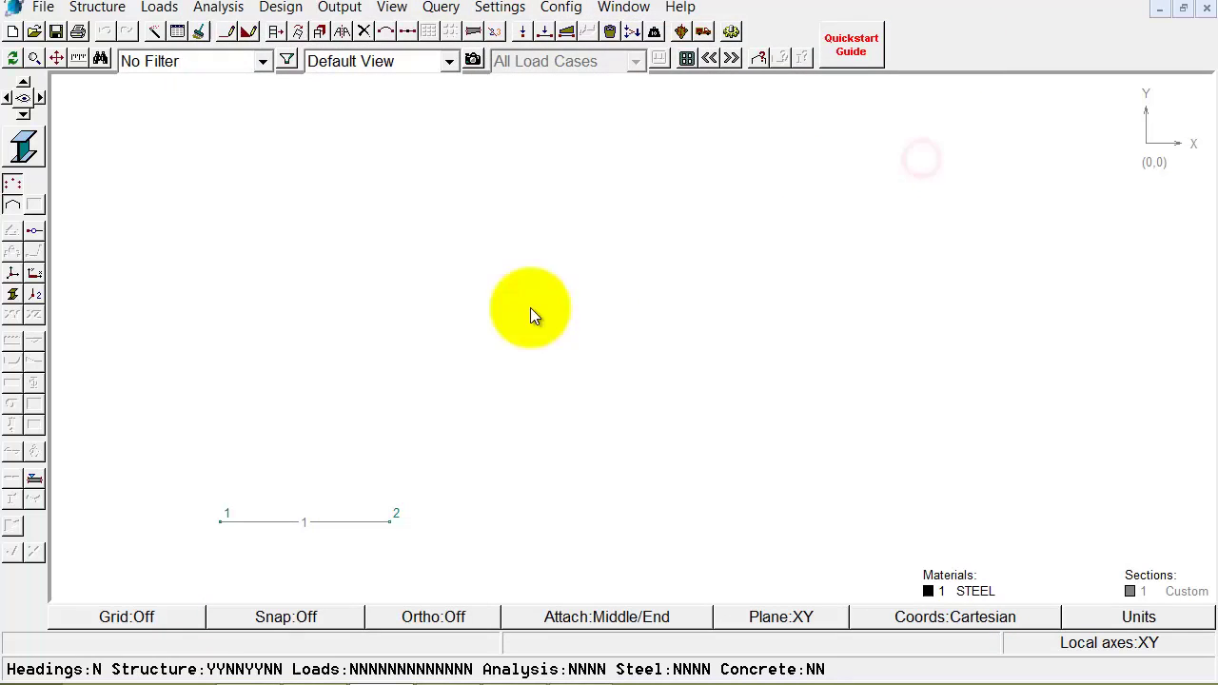
{"action": "scroll", "coordinate": [461, 385], "scroll_direction": "down", "scroll_amount": 2}
{"action": "scroll", "coordinate": [291, 524], "scroll_direction": "up", "scroll_amount": 1}
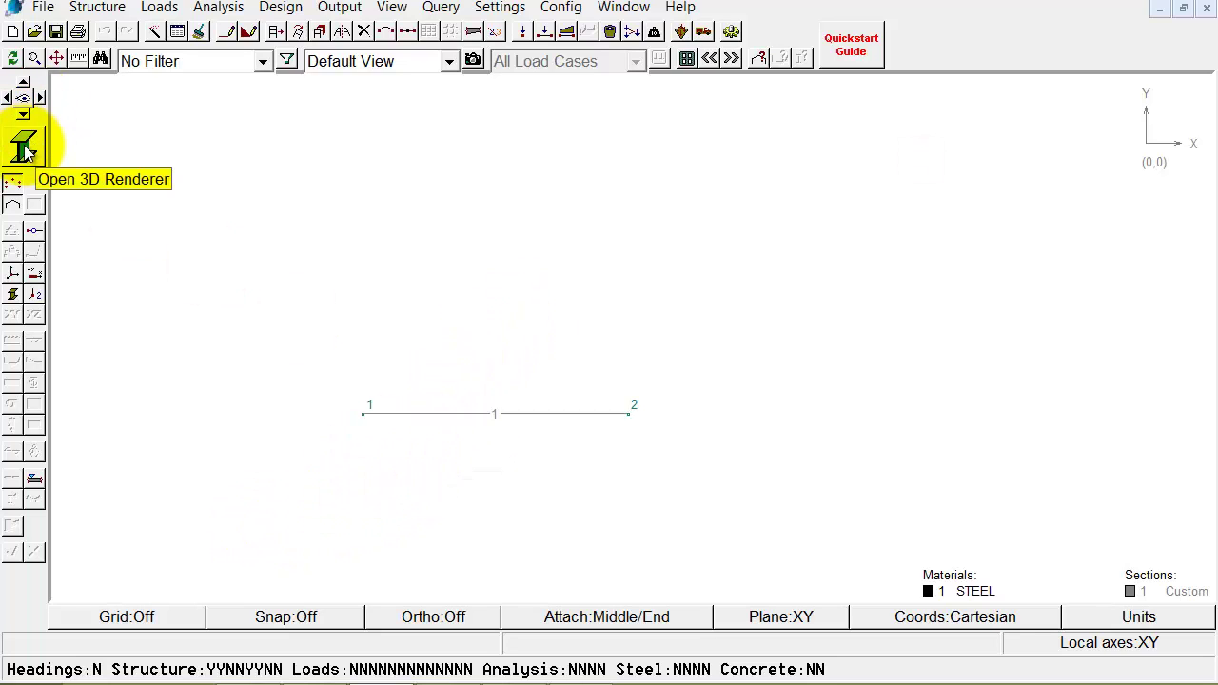
{"action": "left_click", "coordinate": [26, 150]}
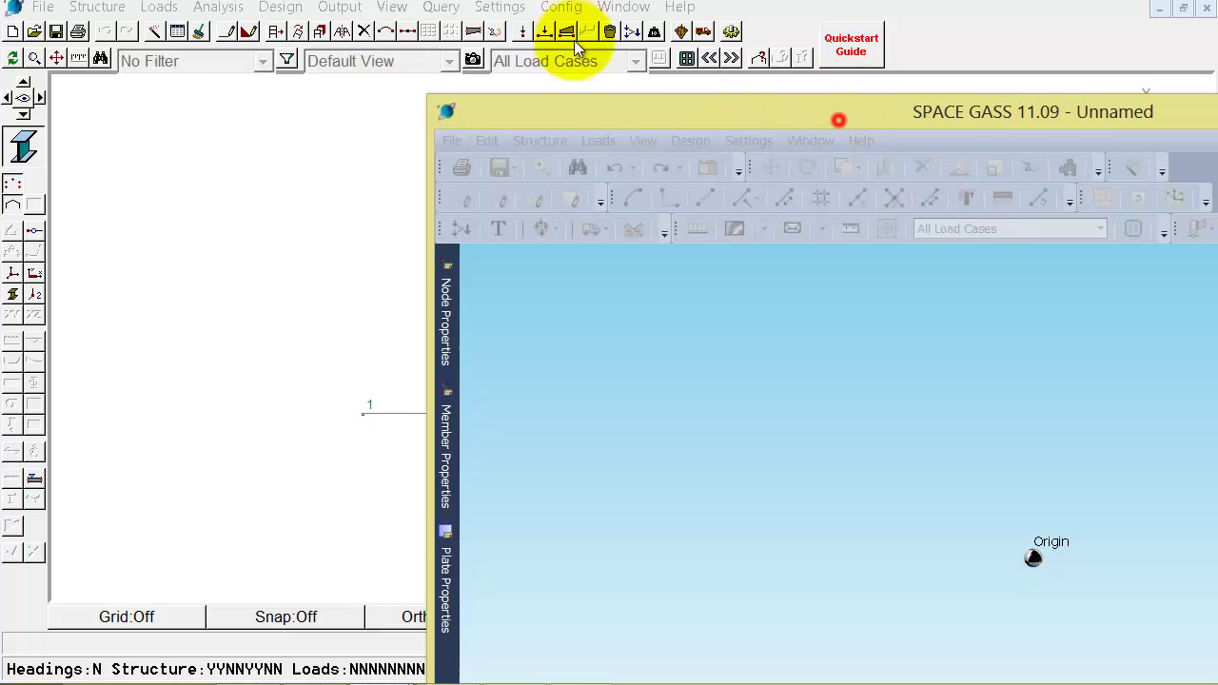
{"action": "left_click_drag", "start_coordinate": [816, 143], "coordinate": [657, 99]}
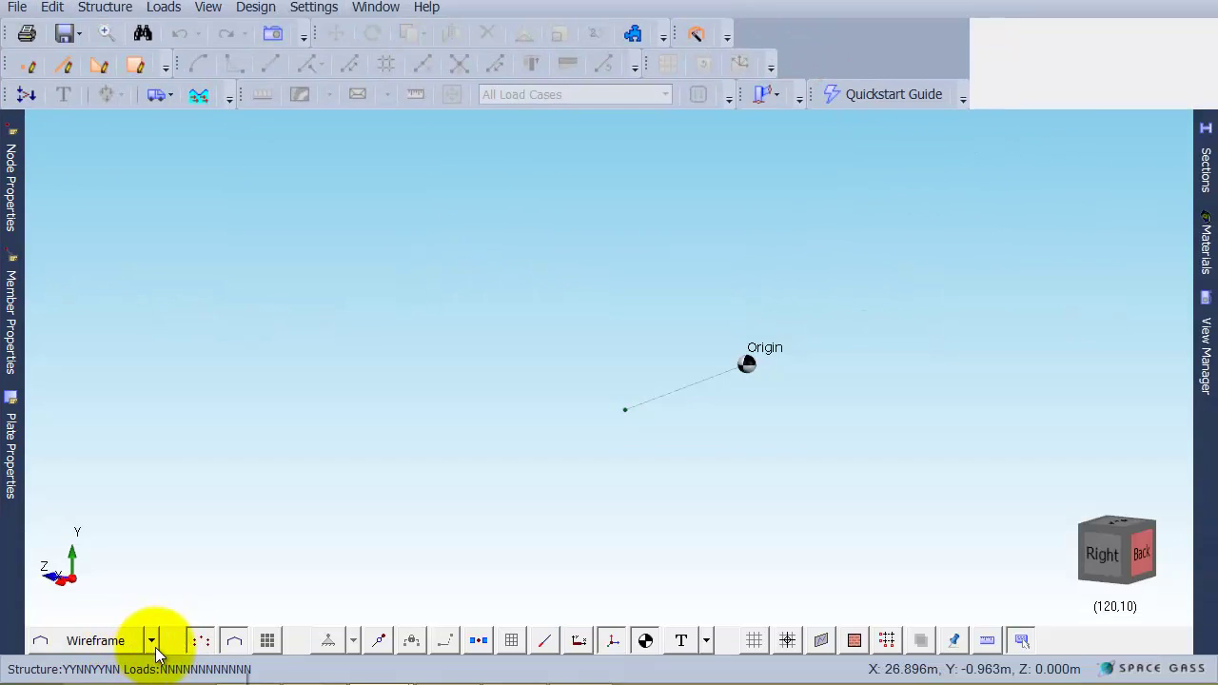
{"action": "left_click", "coordinate": [152, 642]}
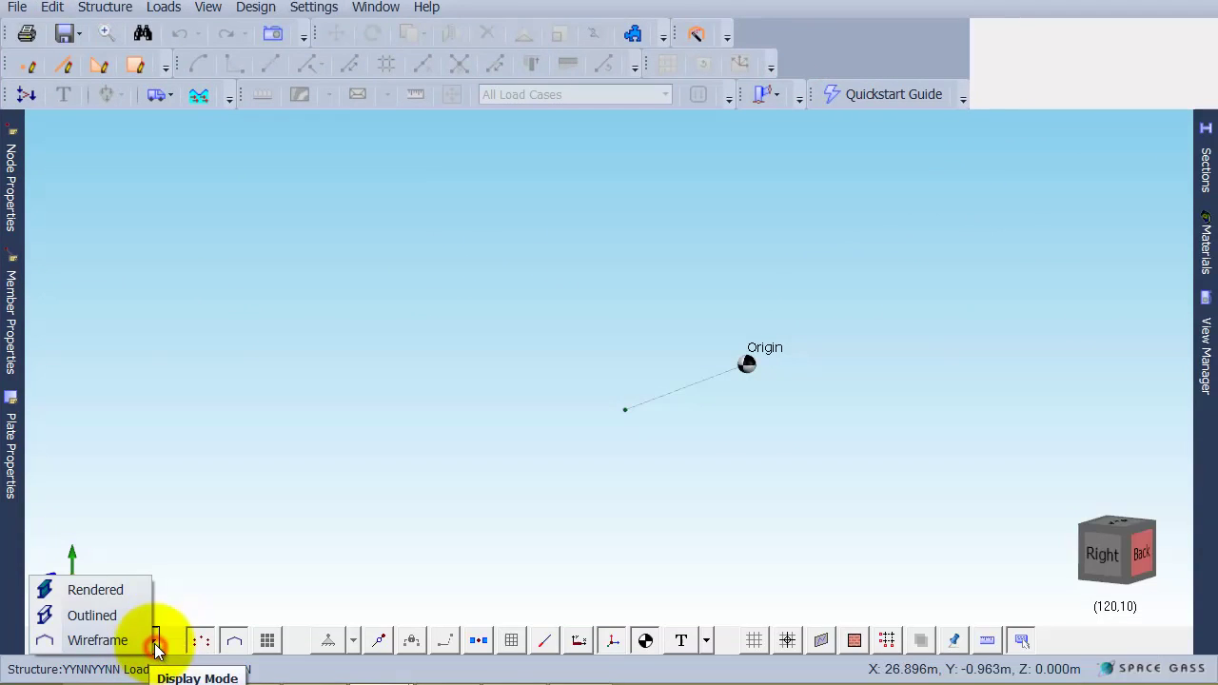
{"action": "left_click", "coordinate": [94, 588]}
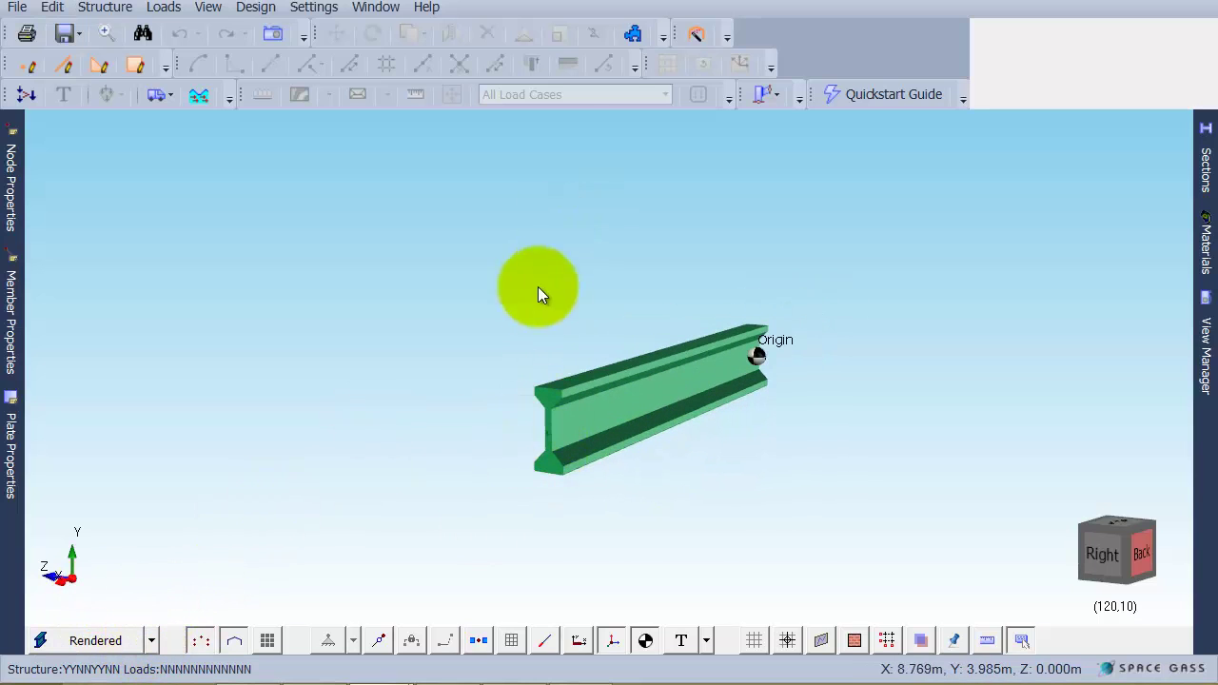
{"action": "left_click", "coordinate": [150, 643]}
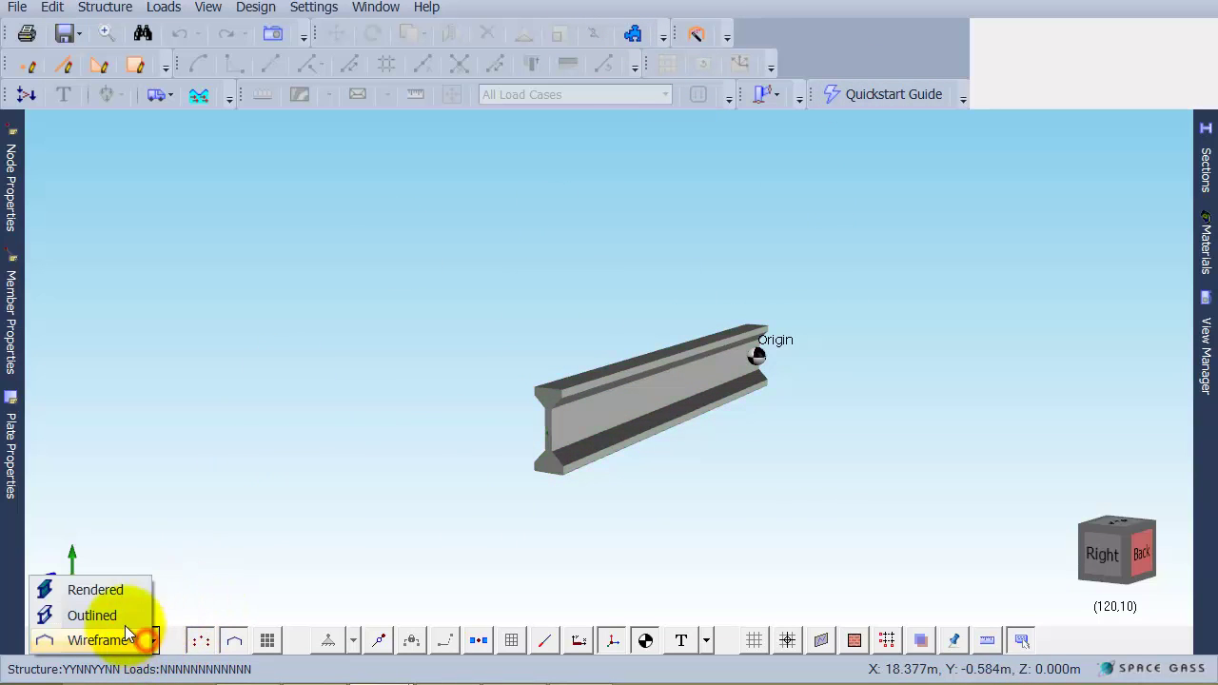
{"action": "left_click", "coordinate": [84, 589]}
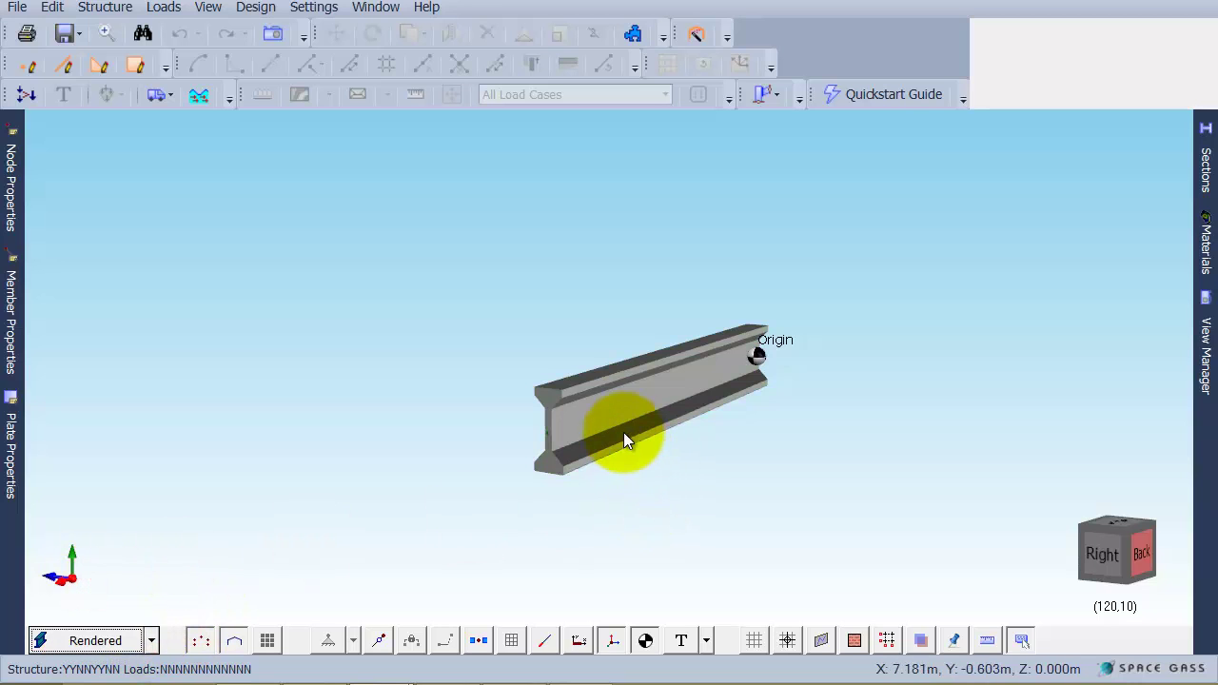
Zoom and orbit the rendered view to inspect the I-beam's cross-section.
{"action": "left_click", "coordinate": [680, 443]}
{"action": "scroll", "coordinate": [719, 438], "scroll_direction": "up", "scroll_amount": 3}
{"action": "right_click", "coordinate": [500, 533]}
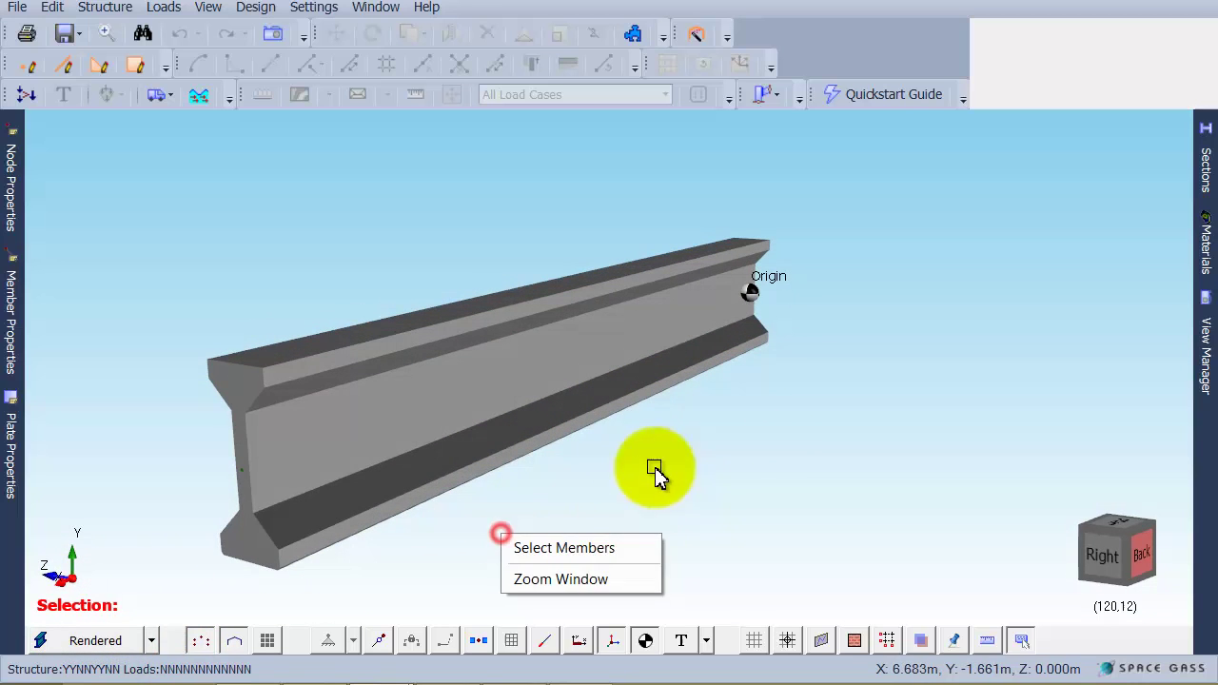
{"action": "key", "text": "Escape"}
{"action": "right_click_drag", "start_coordinate": [700, 460], "coordinate": [473, 304]}
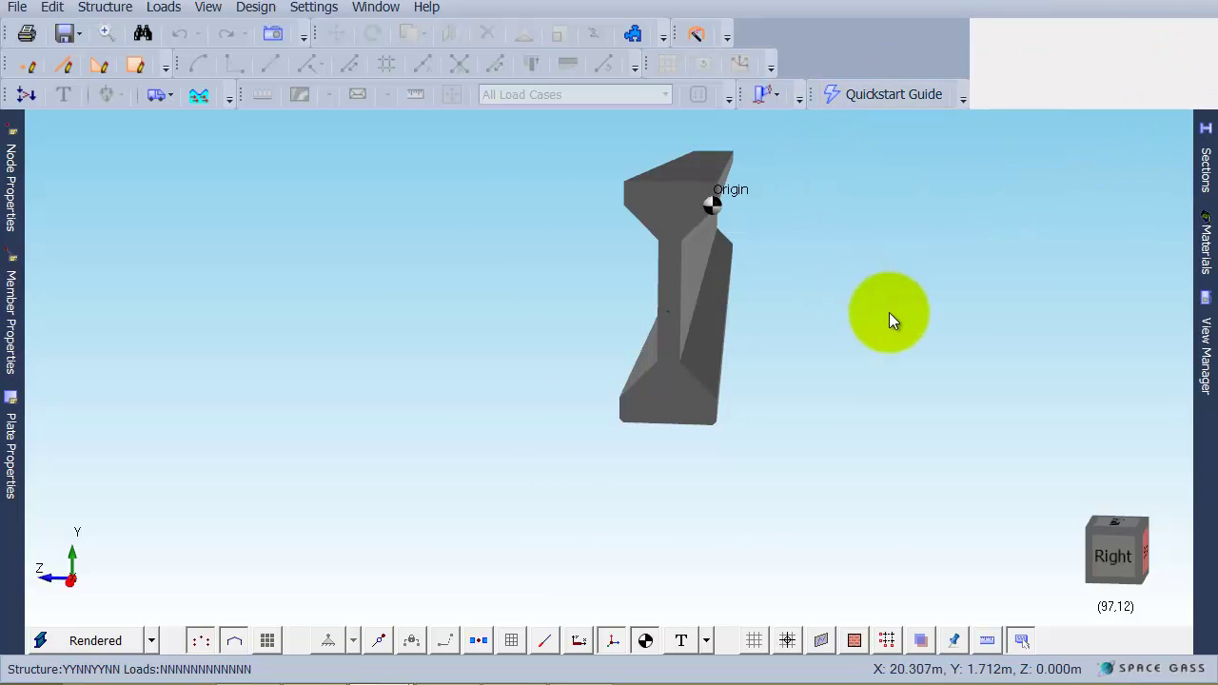
{"action": "mouse_move", "coordinate": [1209, 2]}
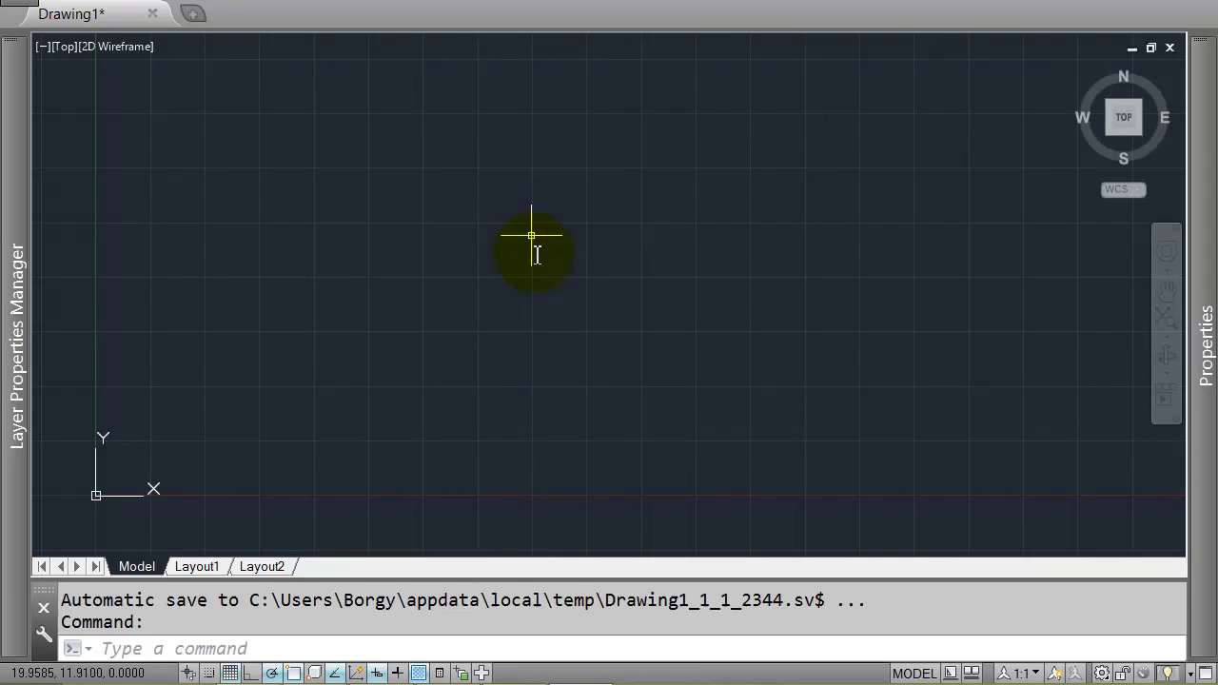
Clear leftover objects and regenerate the drawing with the view around the origin.
{"action": "middle_click_drag", "start_coordinate": [535, 255], "coordinate": [532, 183]}
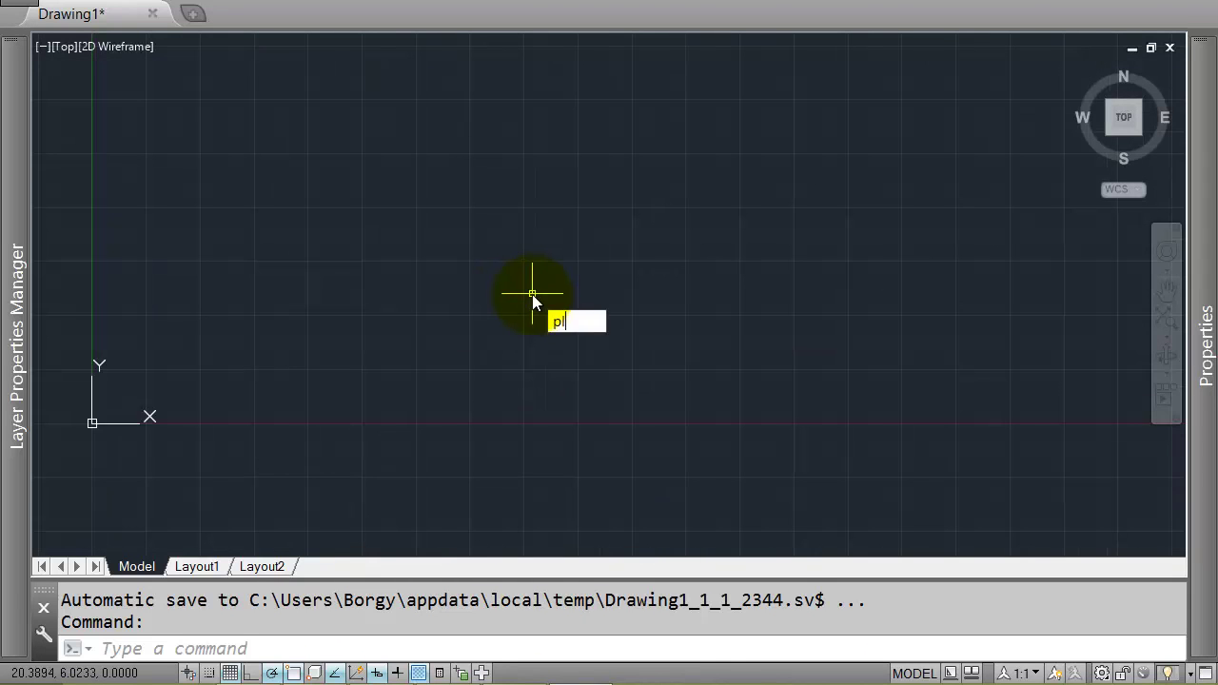
{"action": "key", "text": "Return"}
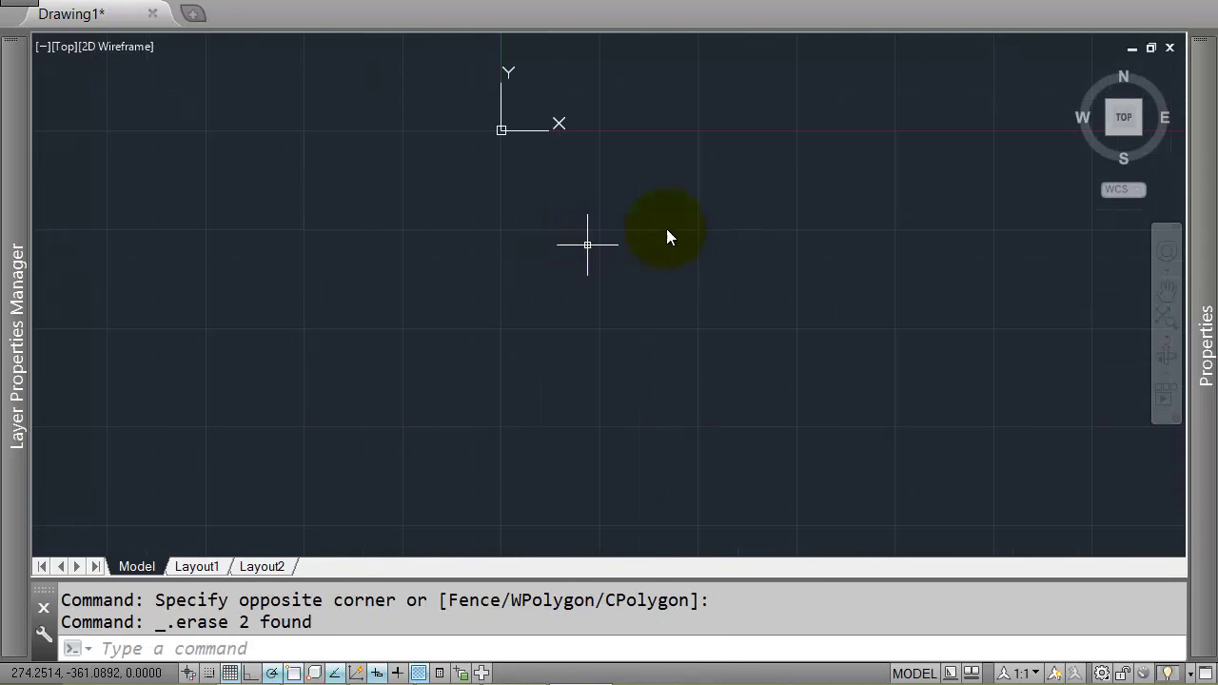
{"action": "type", "text": "RE"}
{"action": "key", "text": "Return"}
{"action": "mouse_move", "coordinate": [666, 237]}
{"action": "middle_mouse_down"}
{"action": "mouse_move", "coordinate": [609, 238]}
{"action": "mouse_move", "coordinate": [467, 298]}
{"action": "mouse_move", "coordinate": [506, 263]}
{"action": "middle_mouse_up"}
{"action": "scroll", "coordinate": [504, 273], "scroll_direction": "down", "scroll_amount": 3}
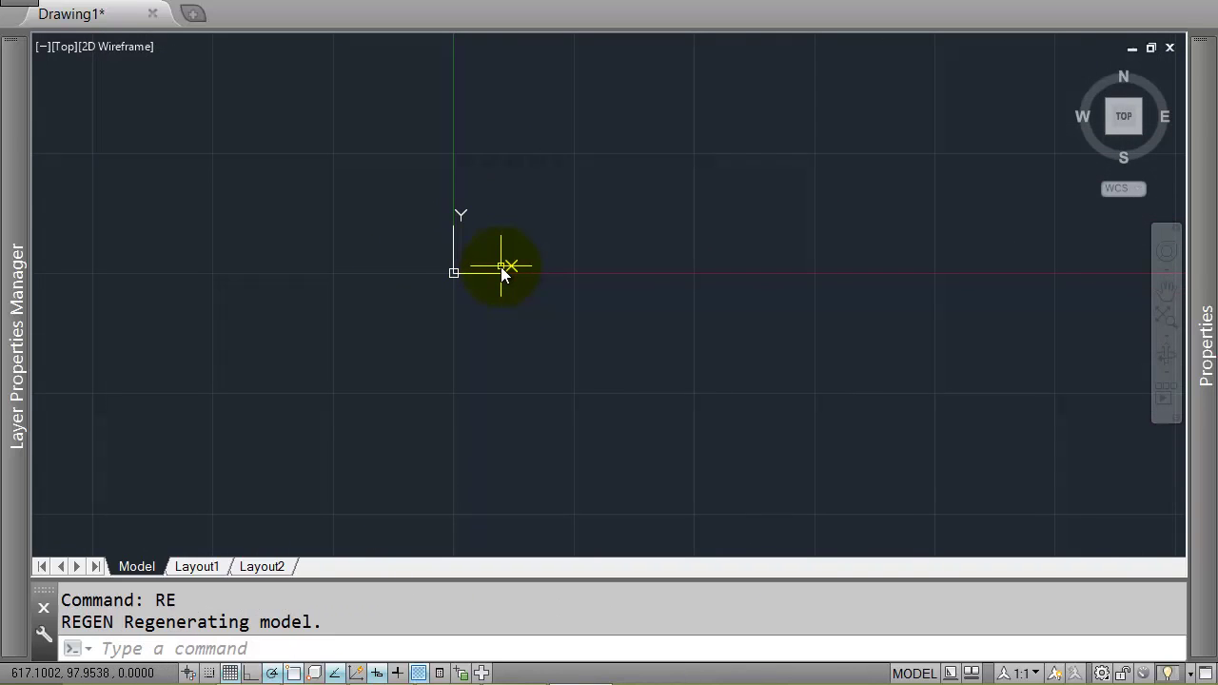
Start a polyline above the origin with segments 600, 150, 225 and 225.
{"action": "type", "text": "PL"}
{"action": "key", "text": "Return"}
{"action": "left_click", "coordinate": [583, 175]}
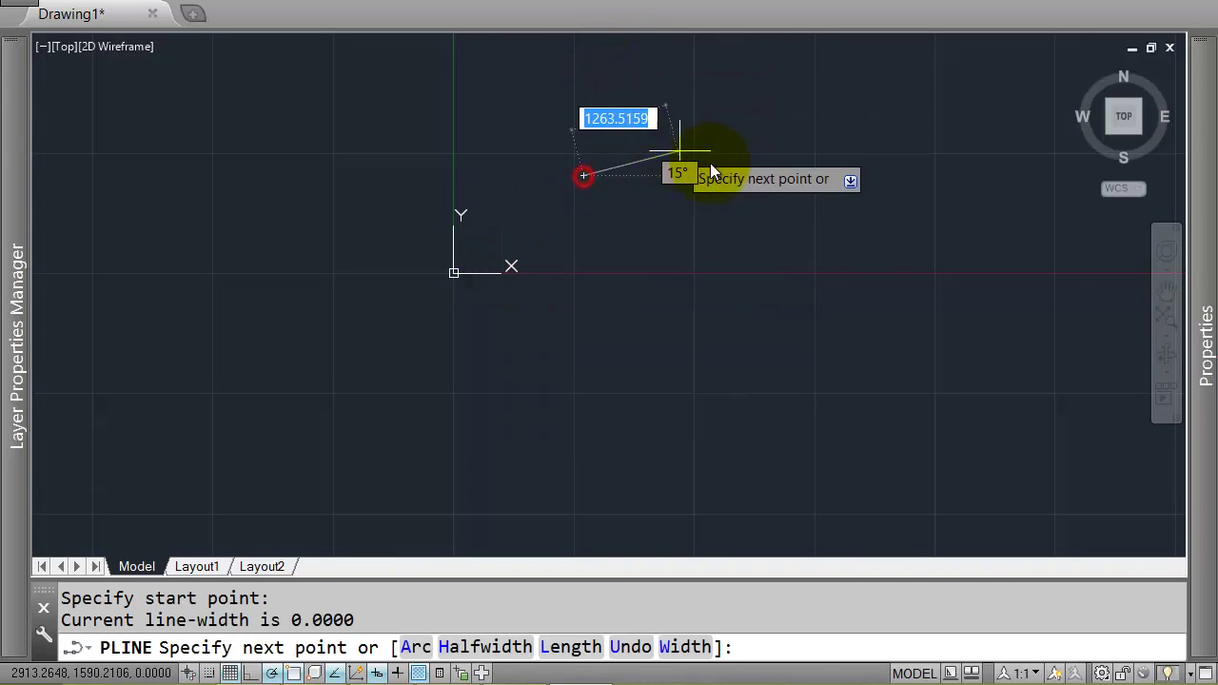
{"action": "type", "text": "600"}
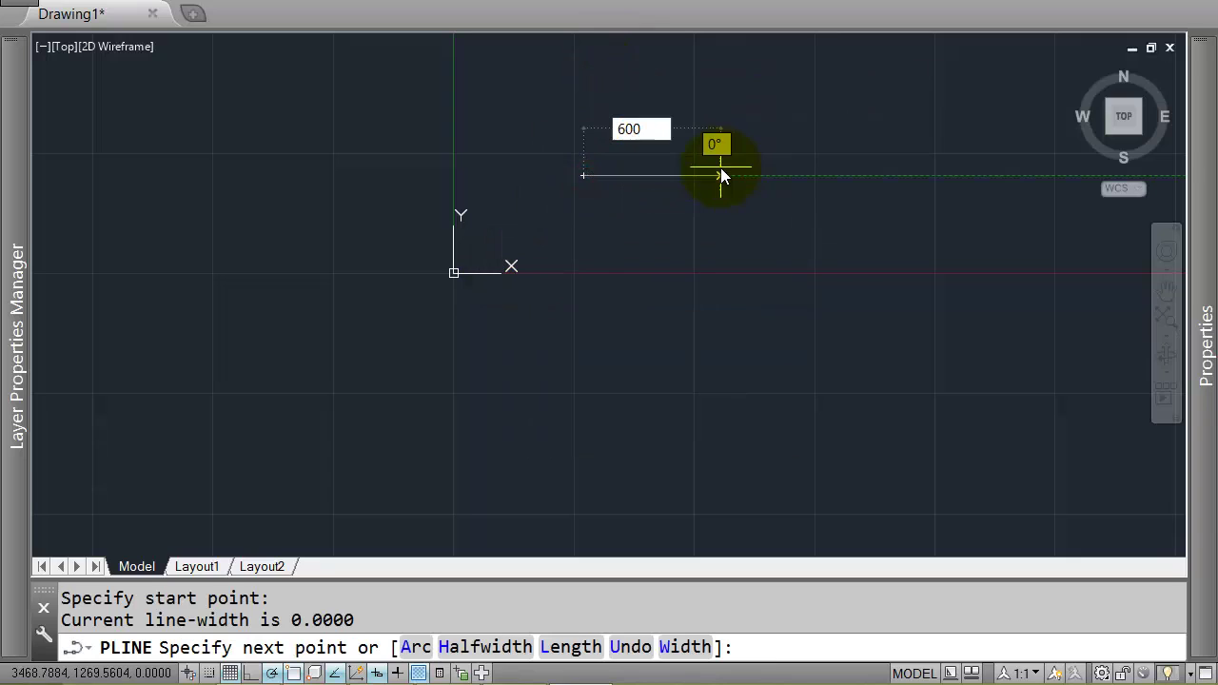
{"action": "key", "text": "Return"}
{"action": "scroll", "coordinate": [622, 218], "scroll_direction": "up", "scroll_amount": 2}
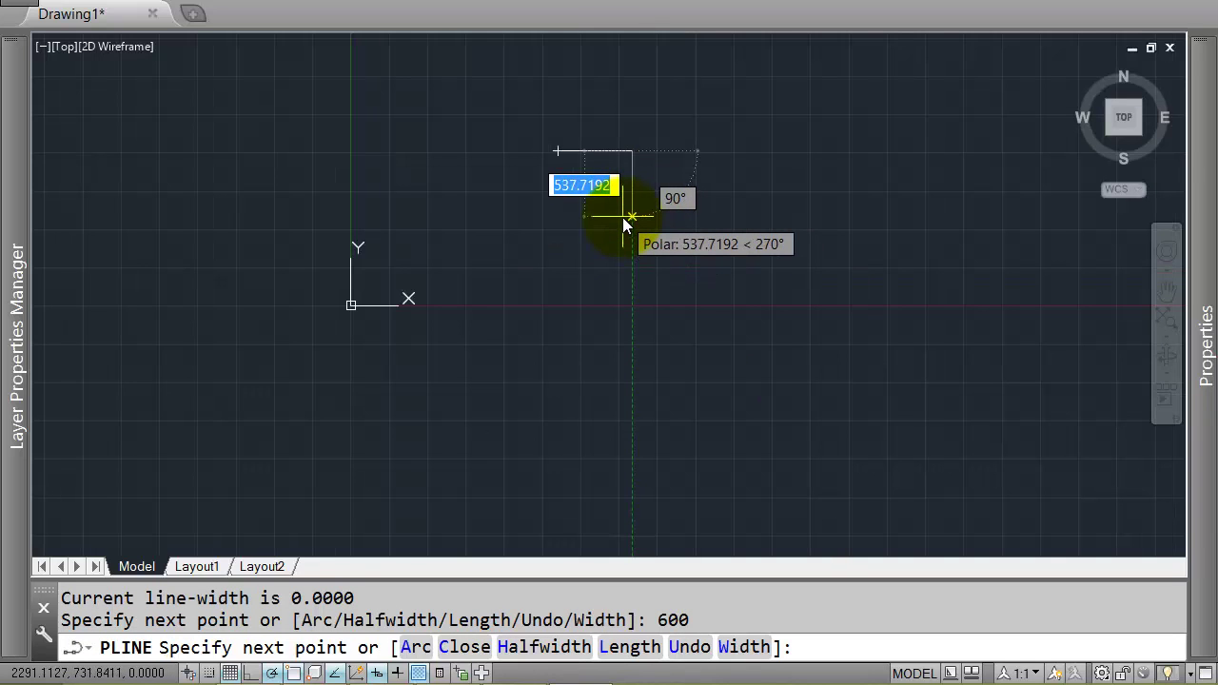
{"action": "type", "text": "150"}
{"action": "key", "text": "Return"}
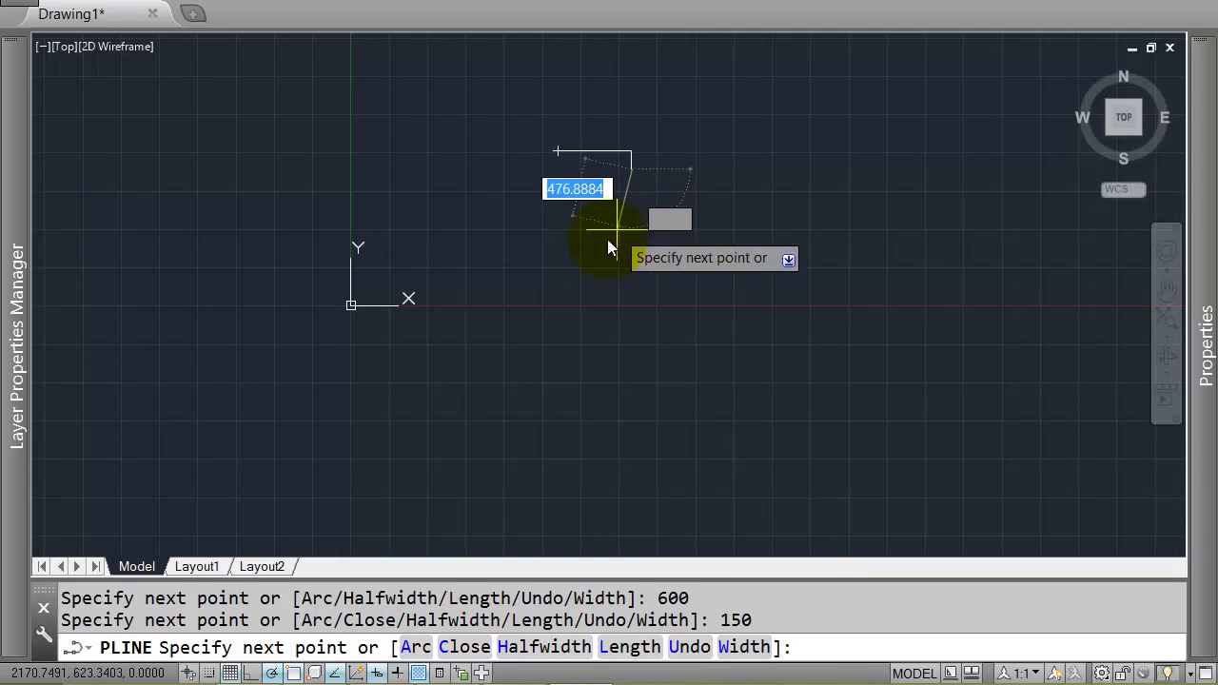
{"action": "scroll", "coordinate": [608, 218], "scroll_direction": "up", "scroll_amount": 3}
{"action": "middle_click_drag", "start_coordinate": [634, 127], "coordinate": [712, 250]}
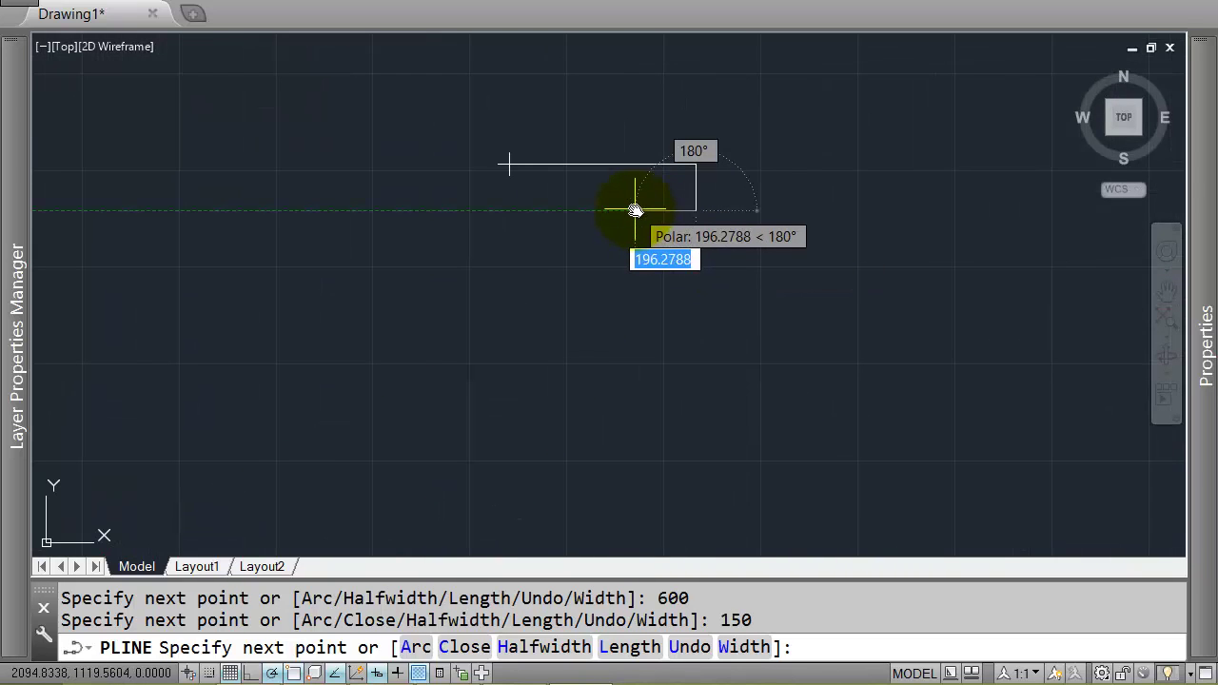
{"action": "type", "text": "225"}
{"action": "key", "text": "Return"}
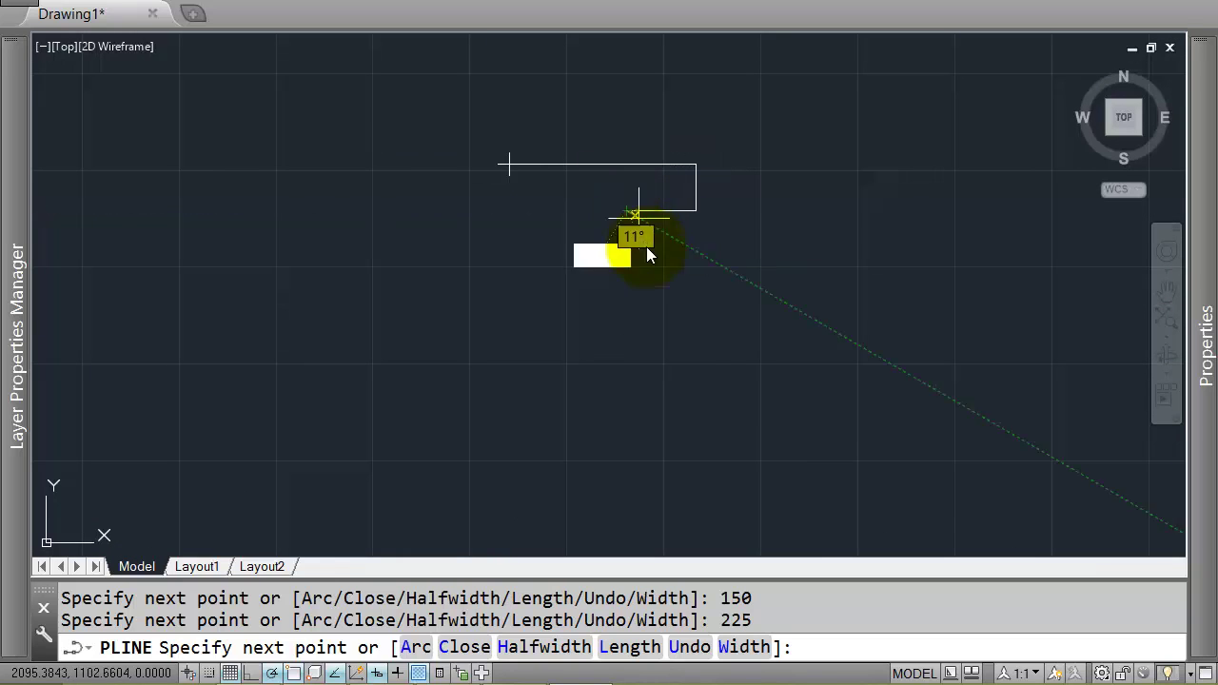
{"action": "type", "text": "225"}
{"action": "key", "text": "Return"}
Continue the polyline with segments 800, 250, 250, 175 and a 650 bottom flange.
{"action": "scroll", "coordinate": [628, 286], "scroll_direction": "down", "scroll_amount": 3}
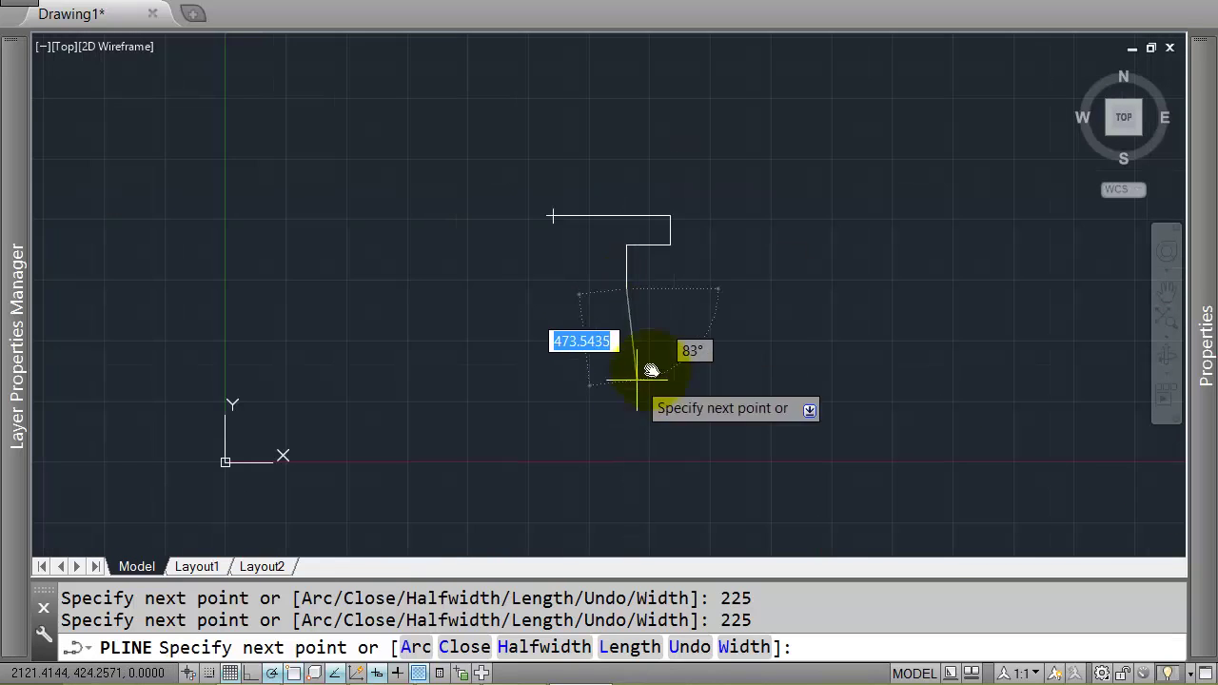
{"action": "middle_click_drag", "start_coordinate": [652, 368], "coordinate": [636, 332]}
{"action": "mouse_move", "coordinate": [676, 164]}
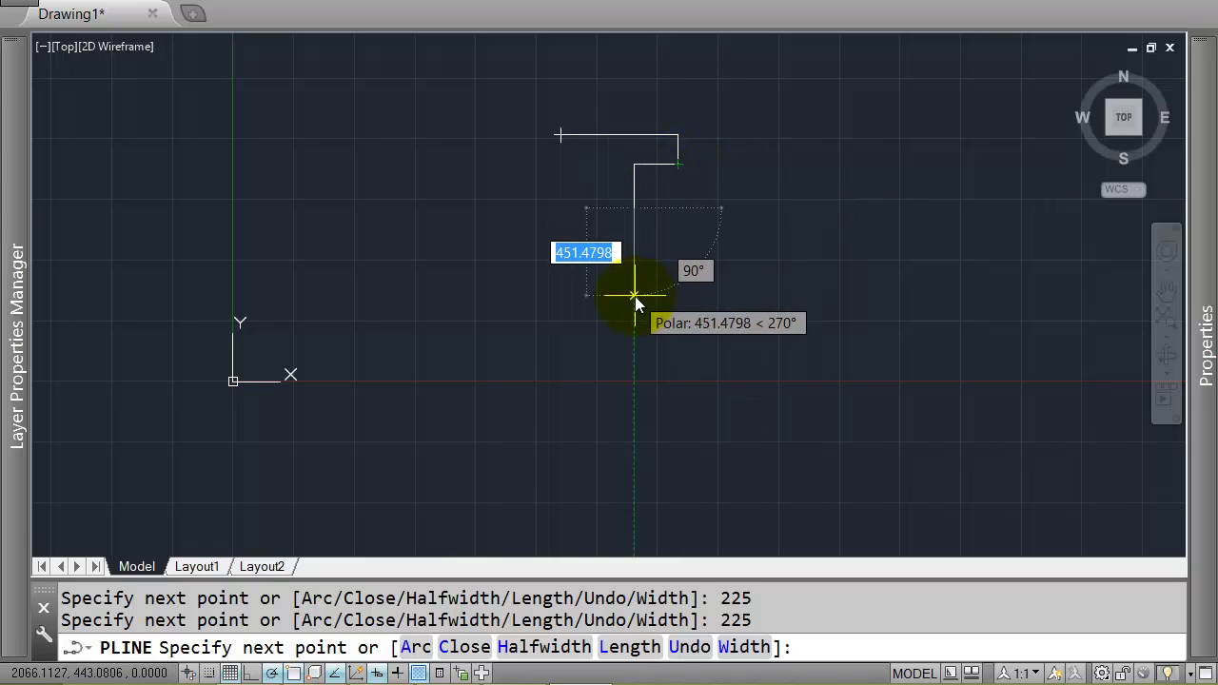
{"action": "type", "text": "800"}
{"action": "key", "text": "Return"}
{"action": "middle_click_drag", "start_coordinate": [624, 443], "coordinate": [620, 364]}
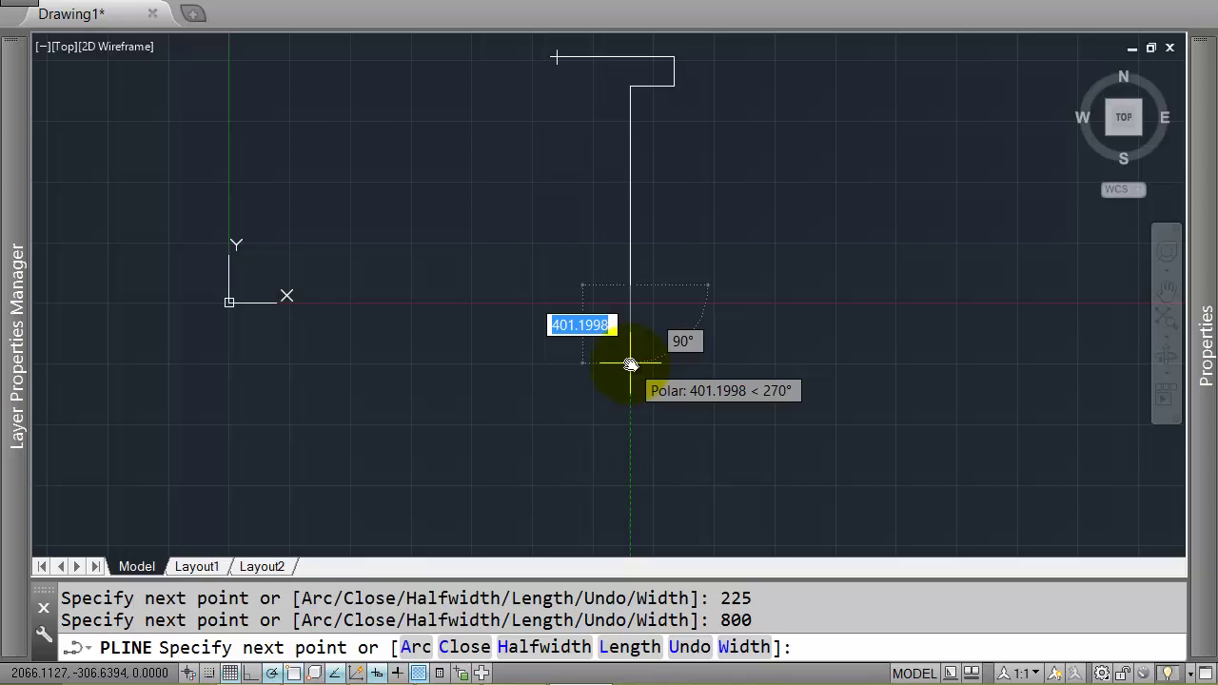
{"action": "type", "text": "250"}
{"action": "key", "text": "Return"}
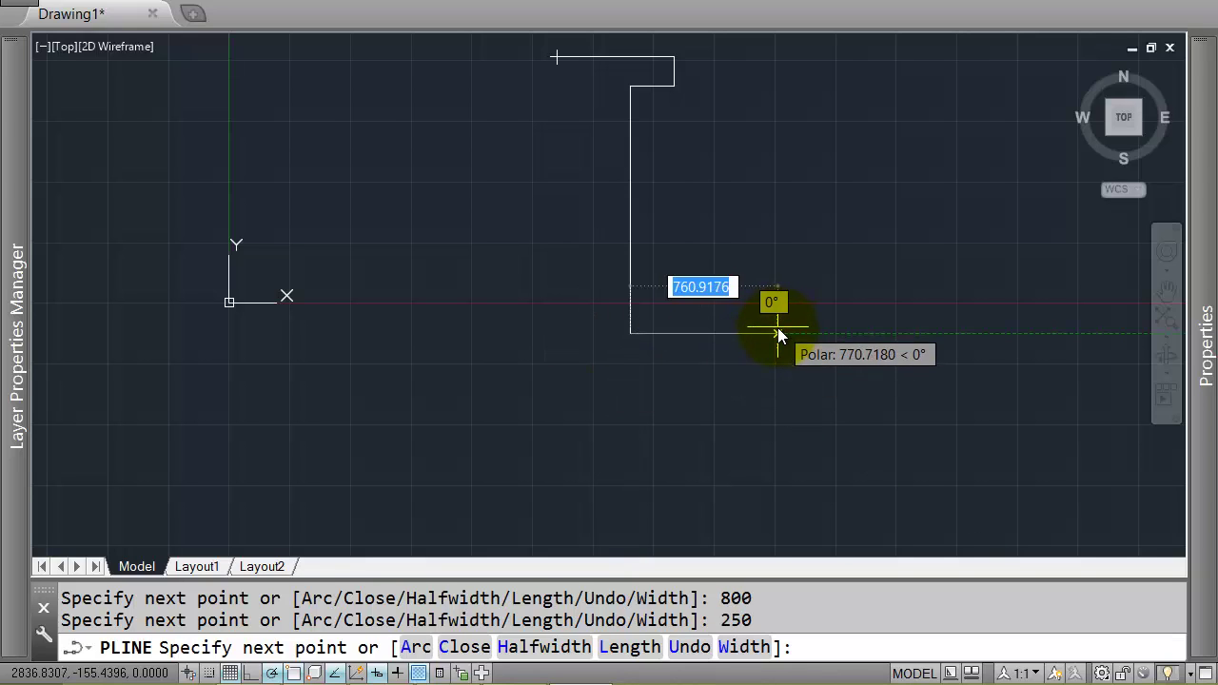
{"action": "type", "text": "250"}
{"action": "key", "text": "Return"}
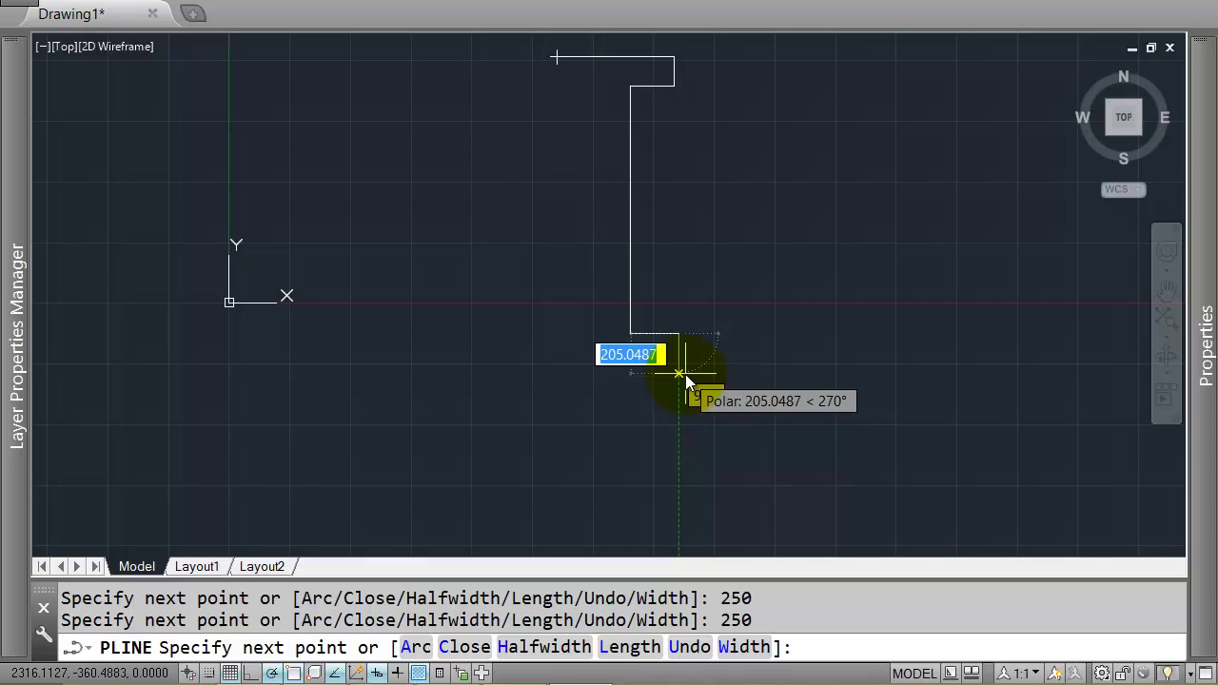
{"action": "type", "text": "175"}
{"action": "key", "text": "Return"}
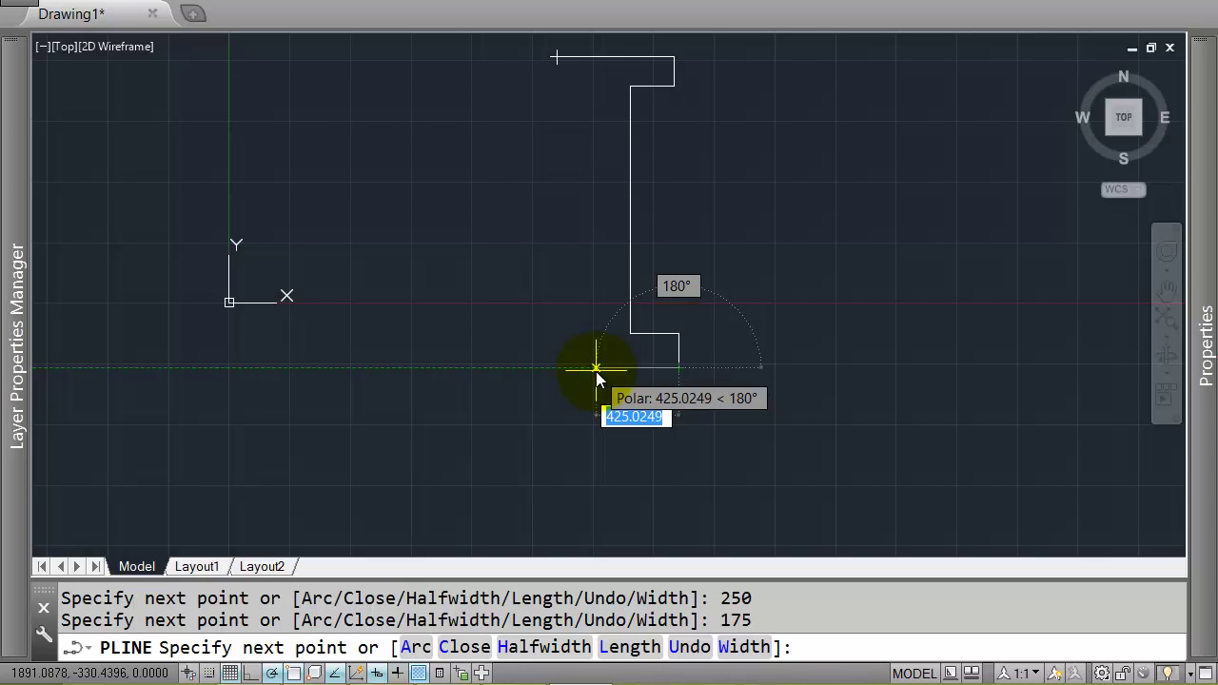
{"action": "type", "text": "650"}
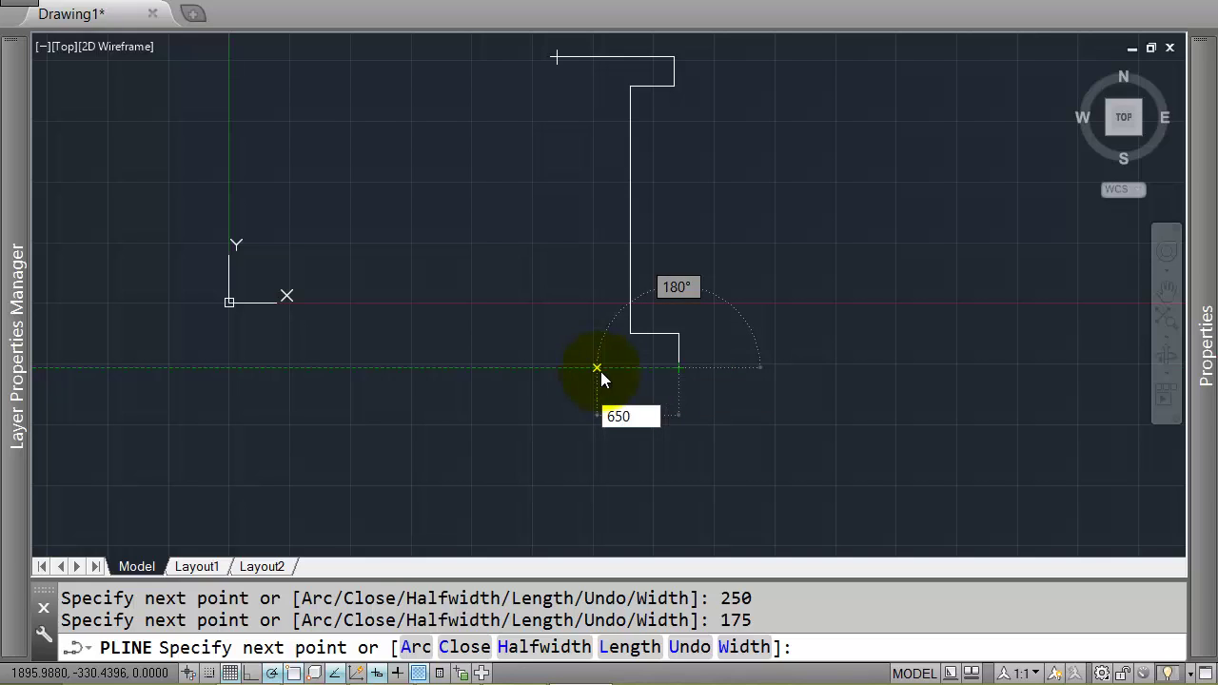
{"action": "key", "text": "Return"}
{"action": "scroll", "coordinate": [680, 385], "scroll_direction": "up", "scroll_amount": 2}
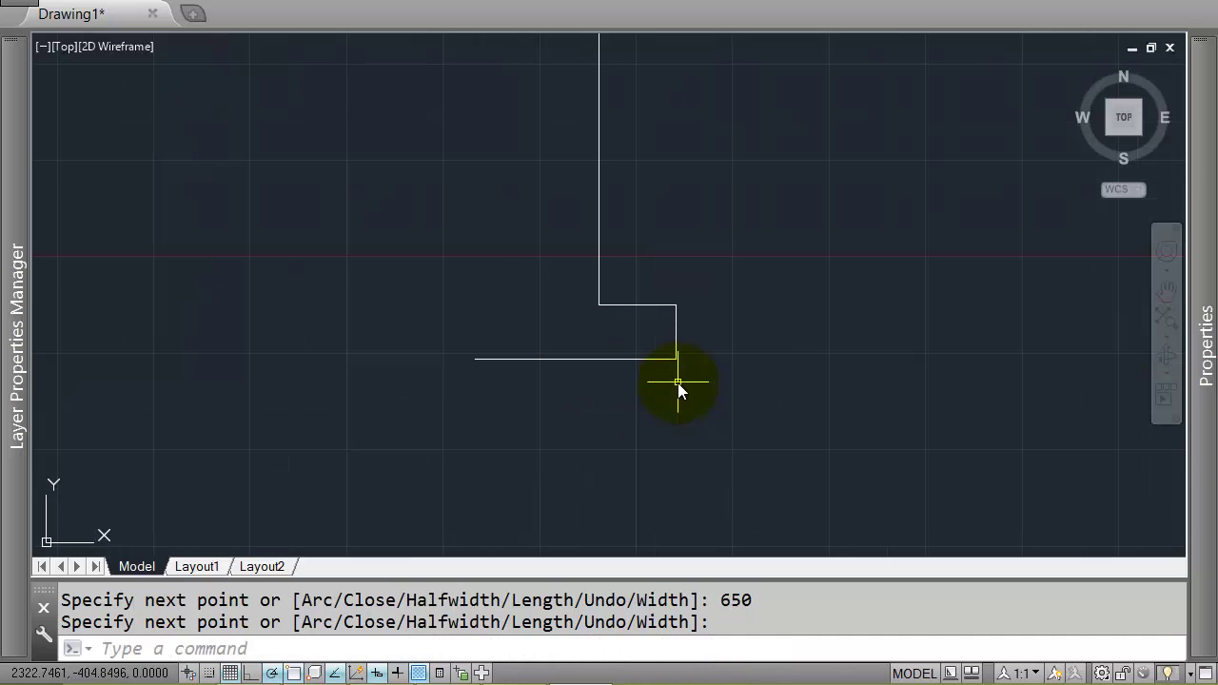
Chamfer the bottom flange tip corner with equal 25 distances.
{"action": "type", "text": "cha"}
{"action": "key", "text": "Return"}
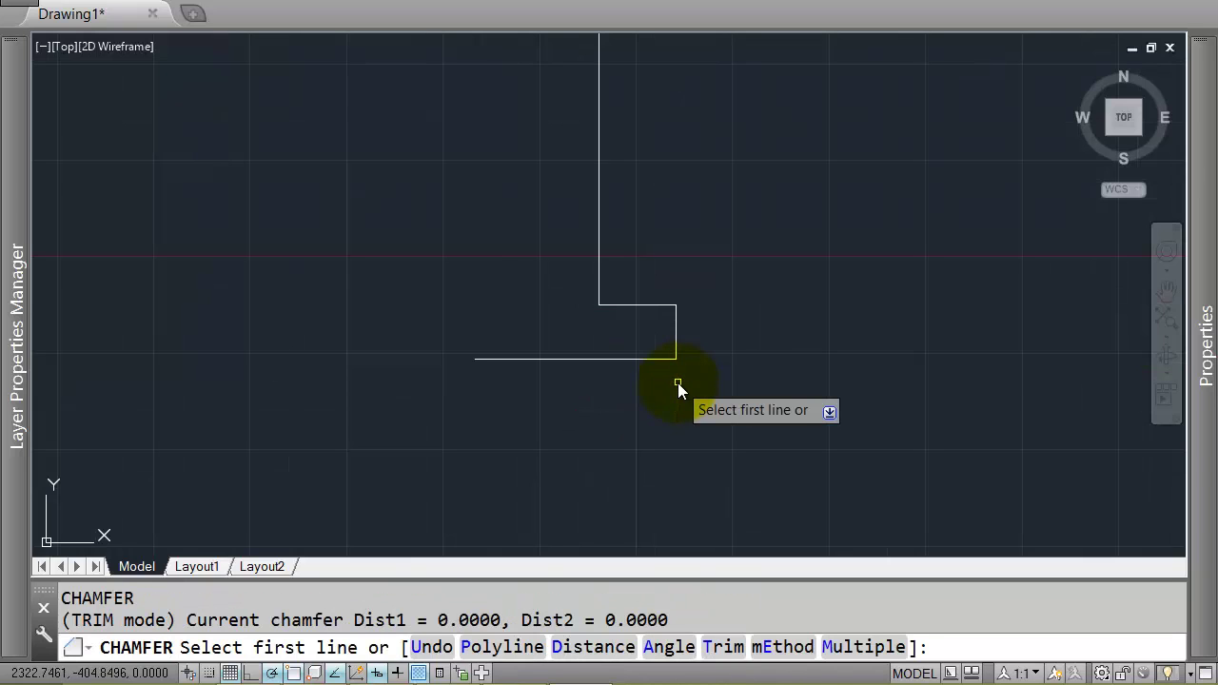
{"action": "type", "text": "d"}
{"action": "key", "text": "Return"}
{"action": "type", "text": "25"}
{"action": "key", "text": "Return"}
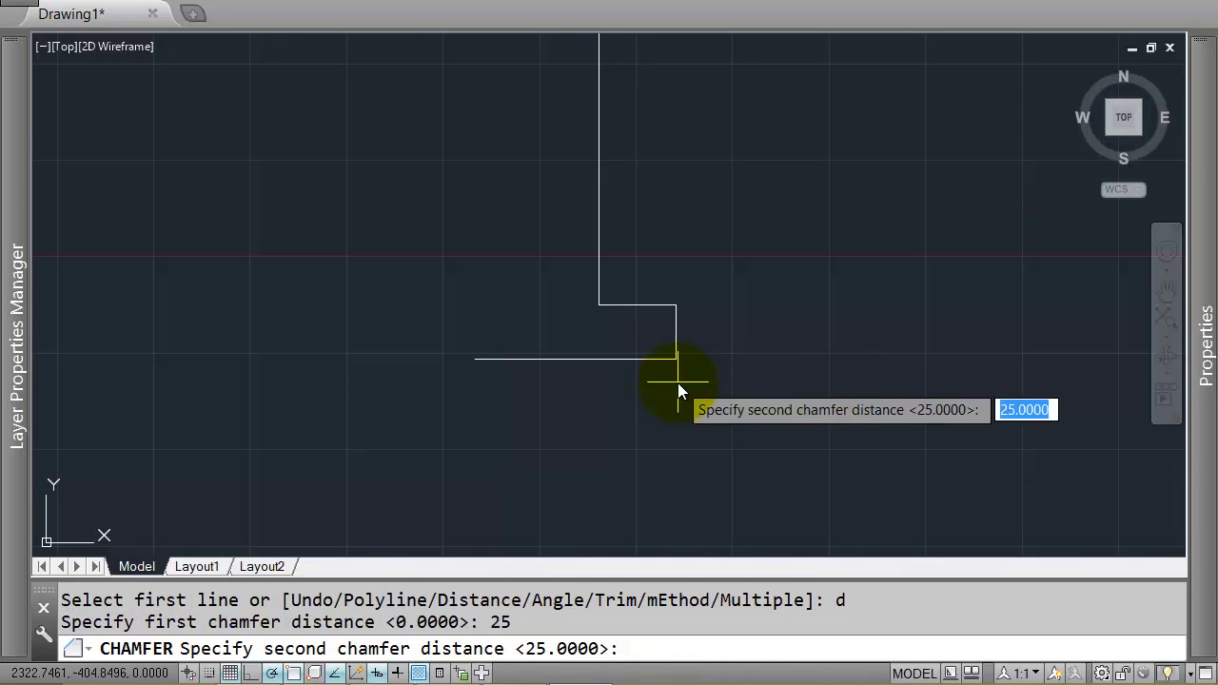
{"action": "type", "text": "25"}
{"action": "key", "text": "Return"}
{"action": "left_click", "coordinate": [654, 360]}
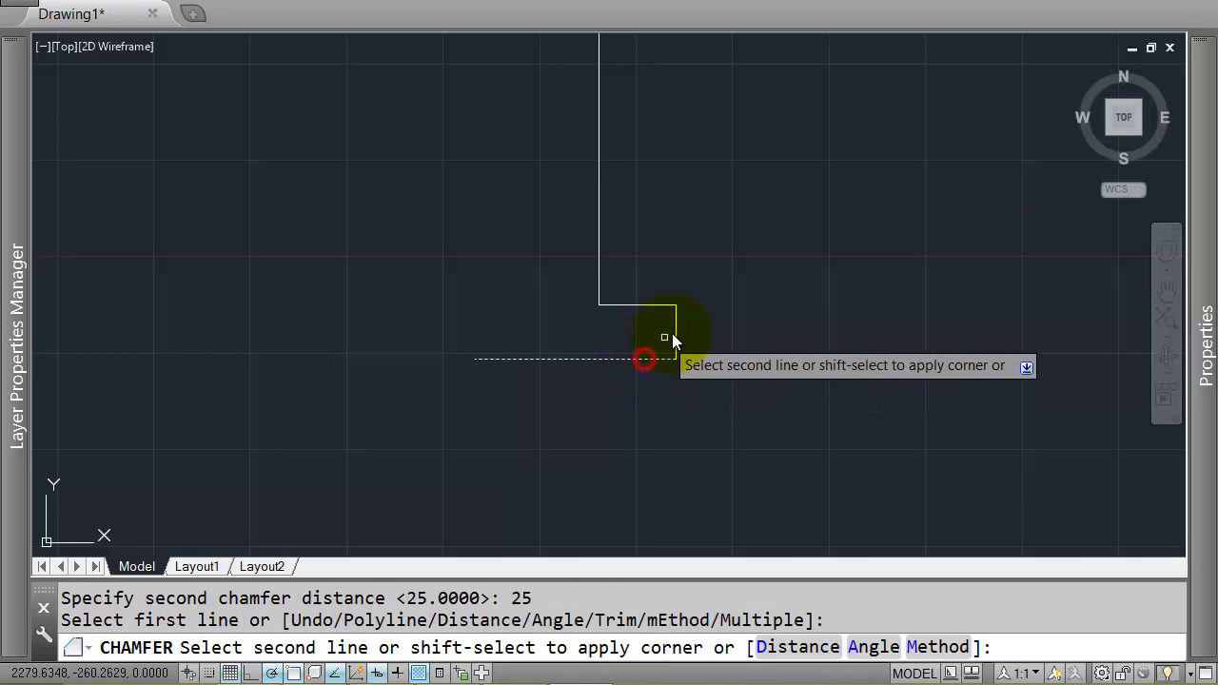
{"action": "left_click", "coordinate": [679, 333]}
{"action": "scroll", "coordinate": [679, 345], "scroll_direction": "up", "scroll_amount": 4}
{"action": "scroll", "coordinate": [679, 331], "scroll_direction": "down", "scroll_amount": 2}
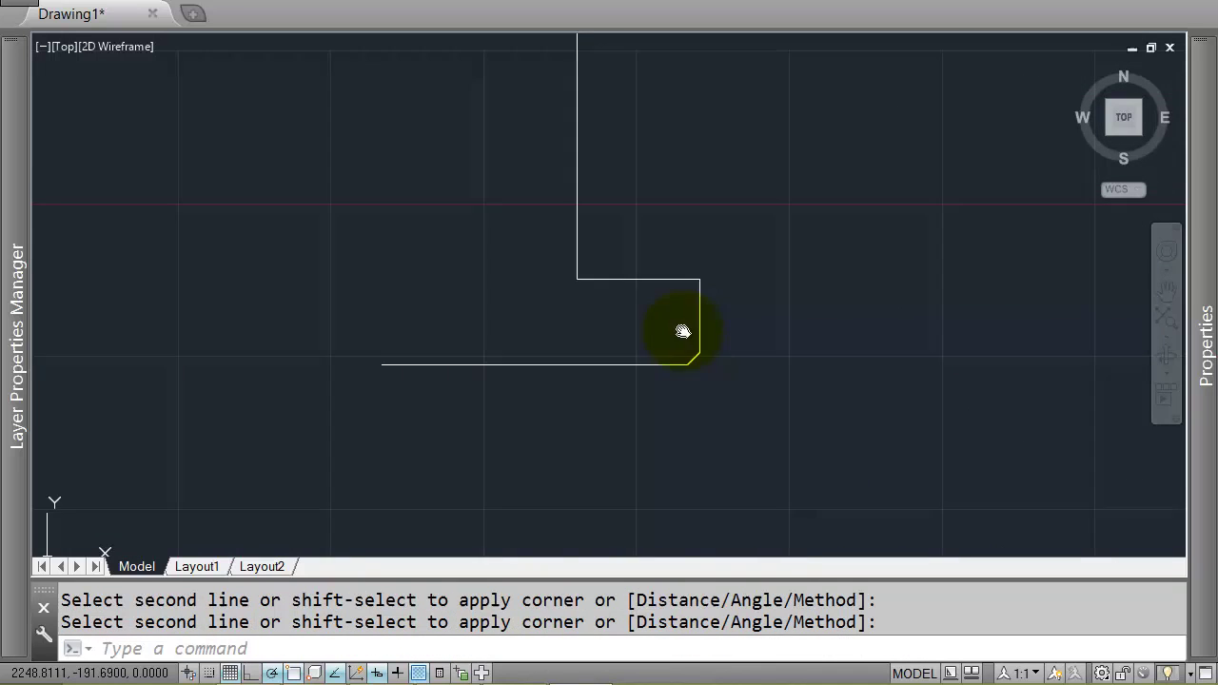
Chamfer the lower web-to-flange corner with a 250 distance, measured on screen.
{"action": "type", "text": "f"}
{"action": "key", "text": "Return"}
{"action": "key", "text": "Escape"}
{"action": "type", "text": "cha"}
{"action": "key", "text": "Return"}
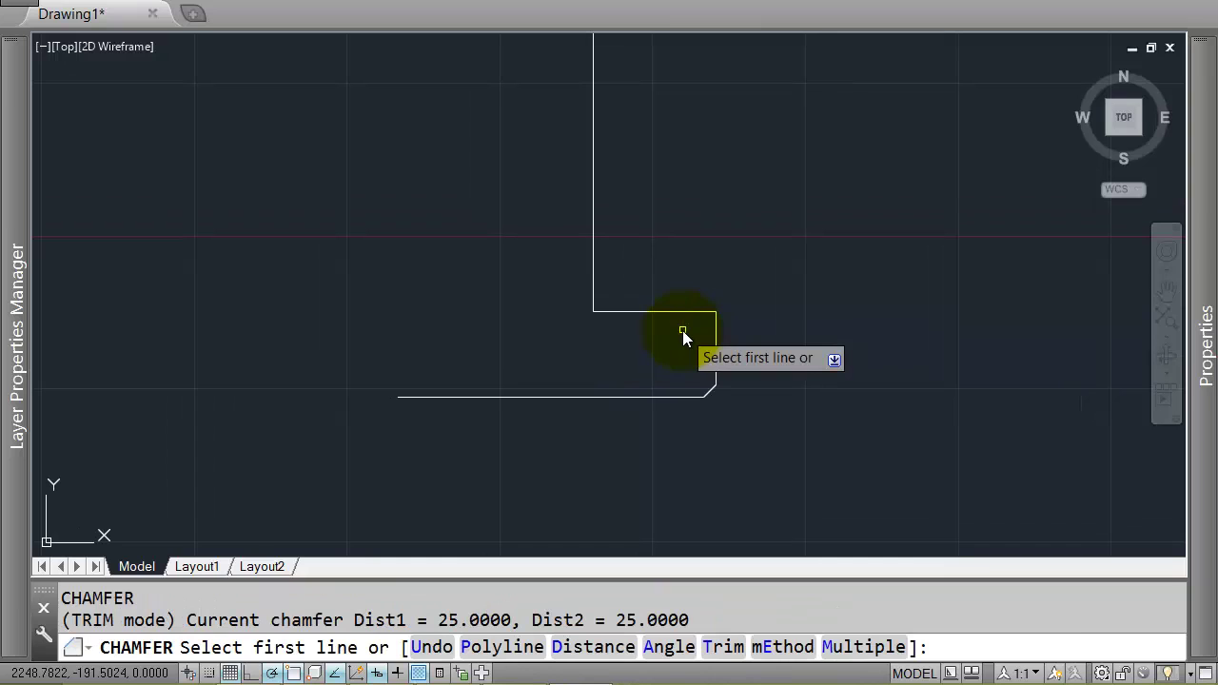
{"action": "type", "text": "d"}
{"action": "key", "text": "Return"}
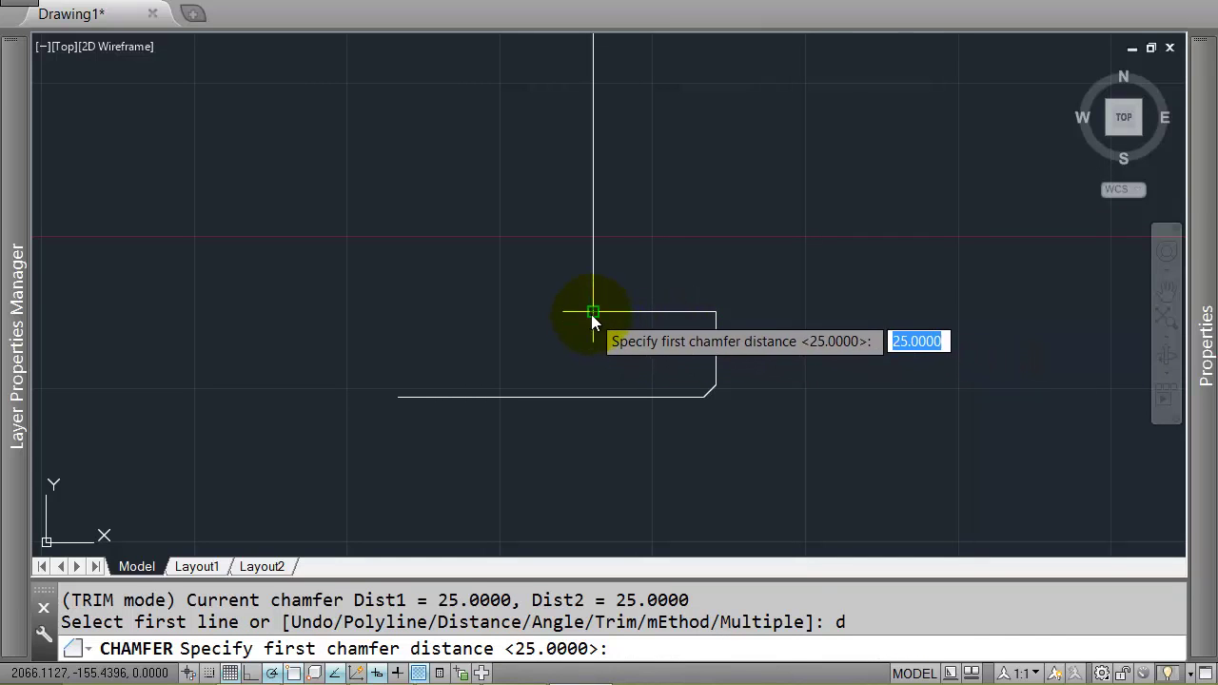
{"action": "left_click", "coordinate": [591, 313]}
{"action": "left_click", "coordinate": [710, 312]}
{"action": "key", "text": "Return"}
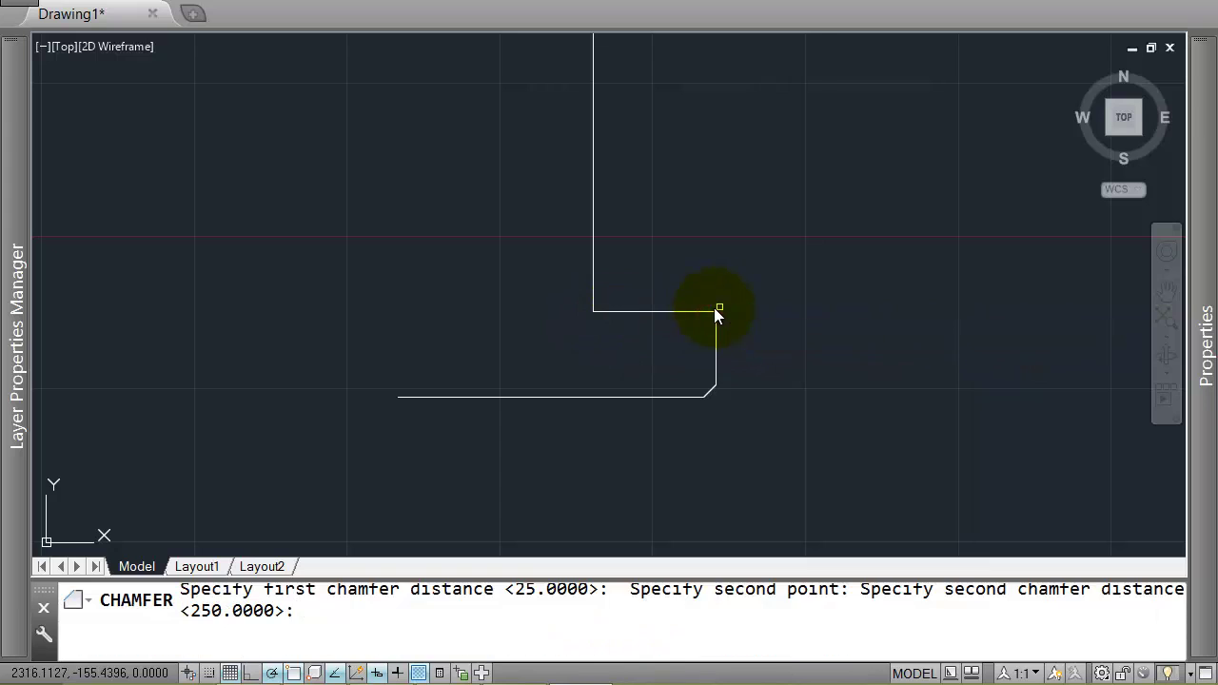
{"action": "left_click", "coordinate": [631, 307]}
{"action": "left_click", "coordinate": [594, 255]}
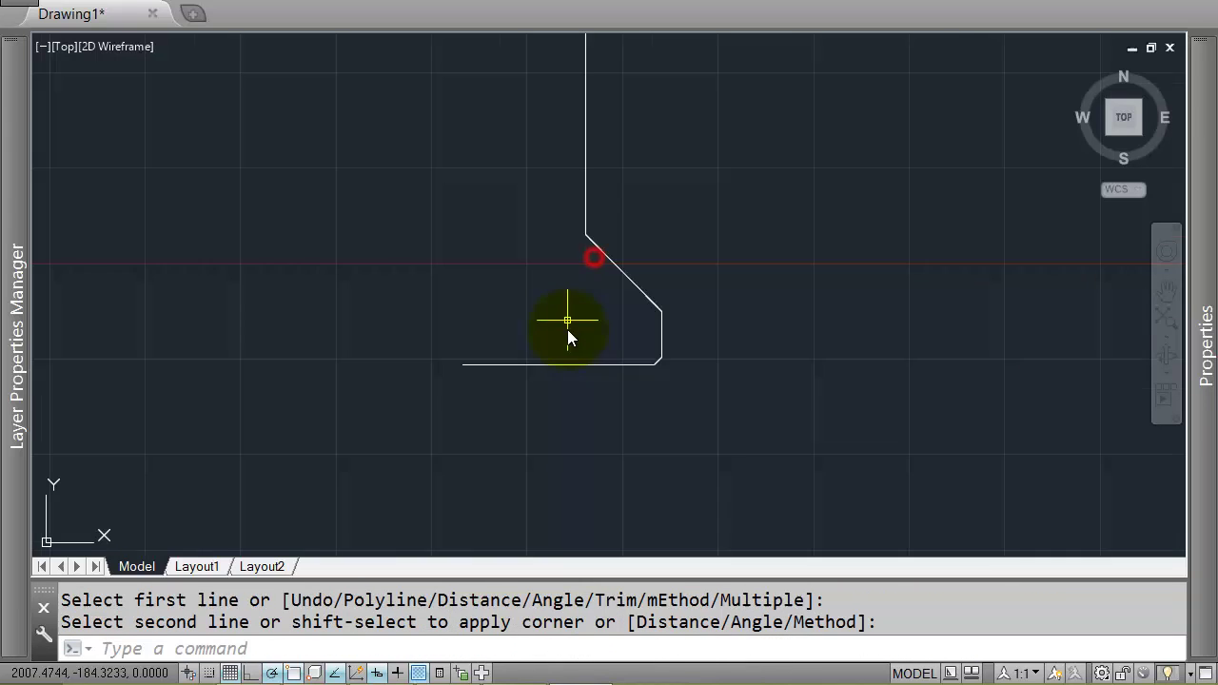
{"action": "scroll", "coordinate": [565, 326], "scroll_direction": "down", "scroll_amount": 2}
{"action": "middle_click_drag", "start_coordinate": [565, 326], "coordinate": [741, 426]}
Chamfer the upper web-to-flange corner with both distances set to 225.
{"action": "key", "text": "Return"}
{"action": "middle_click_drag", "start_coordinate": [736, 348], "coordinate": [644, 275]}
{"action": "key", "text": "Escape"}
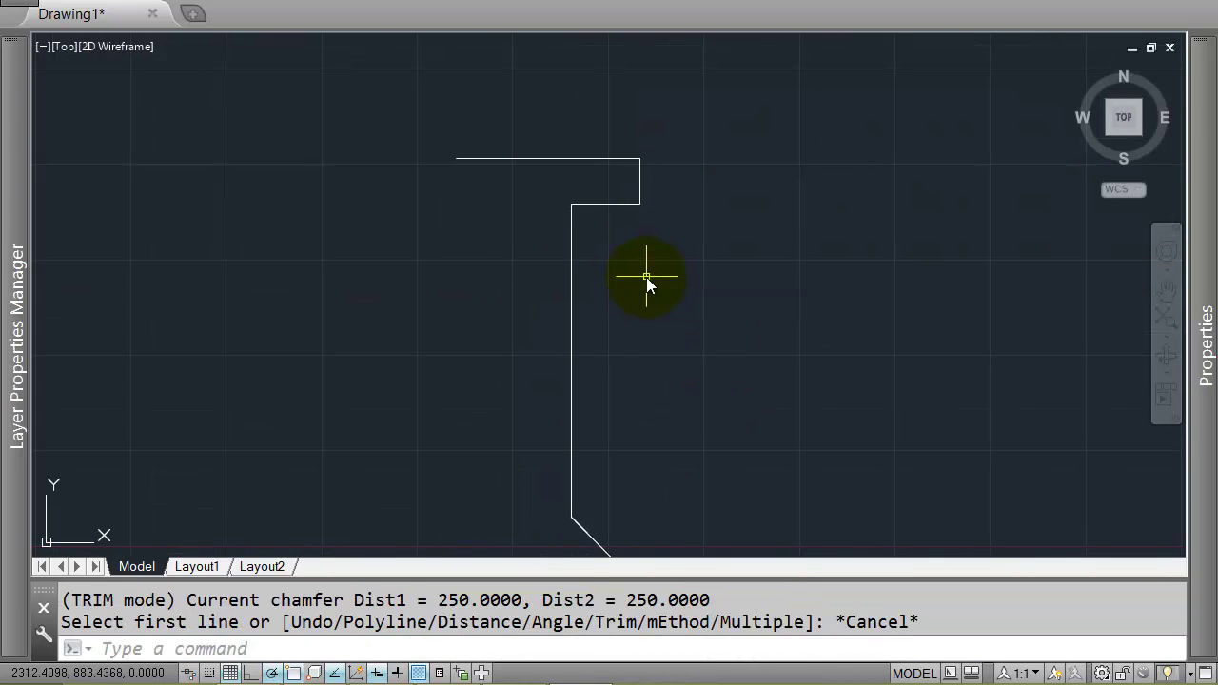
{"action": "type", "text": "ch"}
{"action": "key", "text": "Return"}
{"action": "type", "text": "d"}
{"action": "key", "text": "Return"}
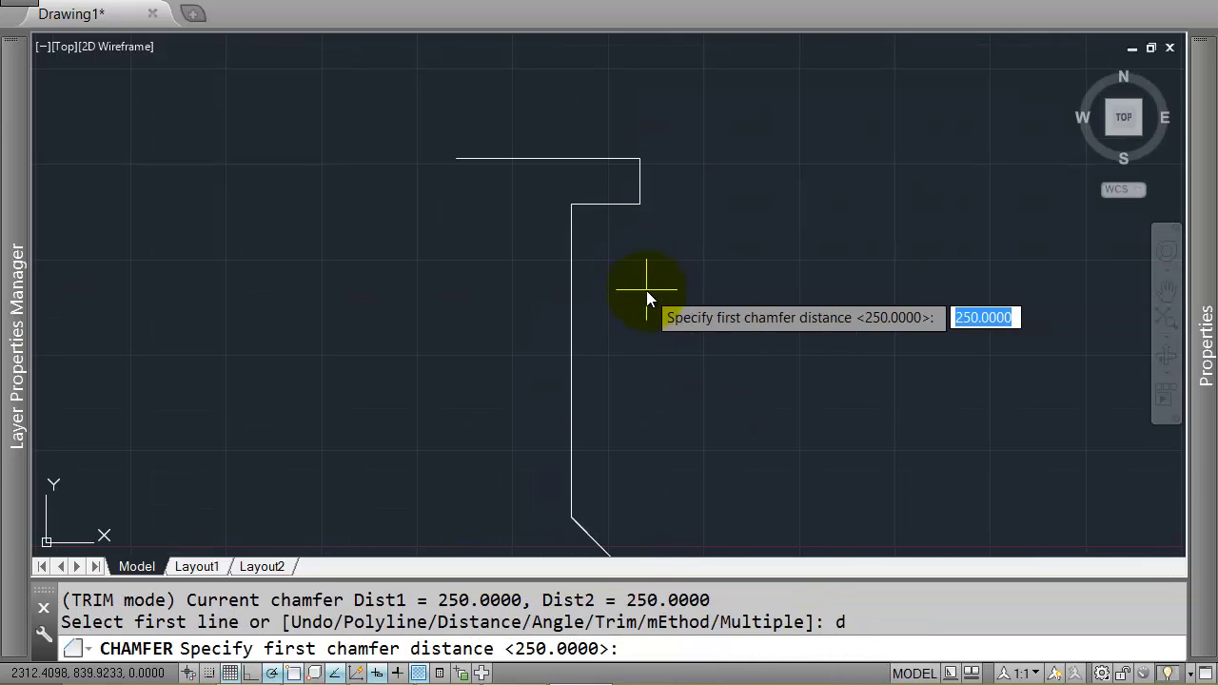
{"action": "type", "text": "225"}
{"action": "key", "text": "Return"}
{"action": "key", "text": "Return"}
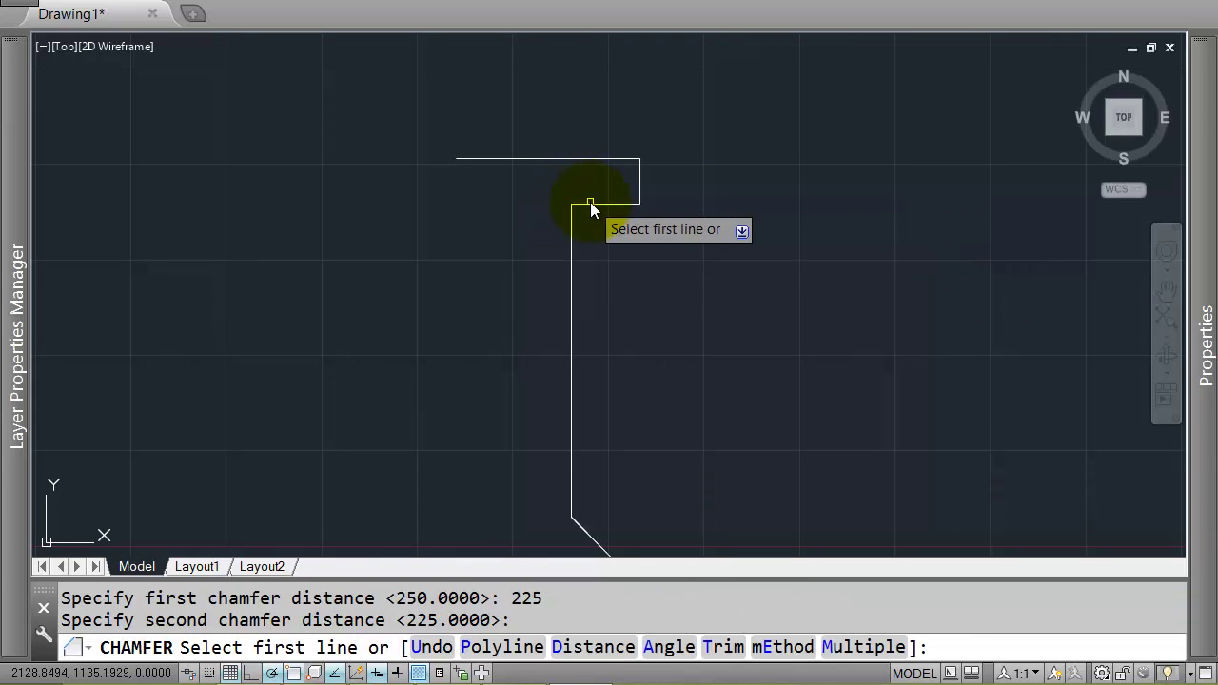
{"action": "left_click", "coordinate": [589, 204]}
{"action": "left_click", "coordinate": [571, 222]}
Window-select the chamfered half I-beam polyline.
{"action": "scroll", "coordinate": [562, 266], "scroll_direction": "down", "scroll_amount": 2}
{"action": "middle_click_drag", "start_coordinate": [633, 346], "coordinate": [648, 298]}
{"action": "left_click", "coordinate": [643, 307]}
{"action": "left_click", "coordinate": [565, 330]}
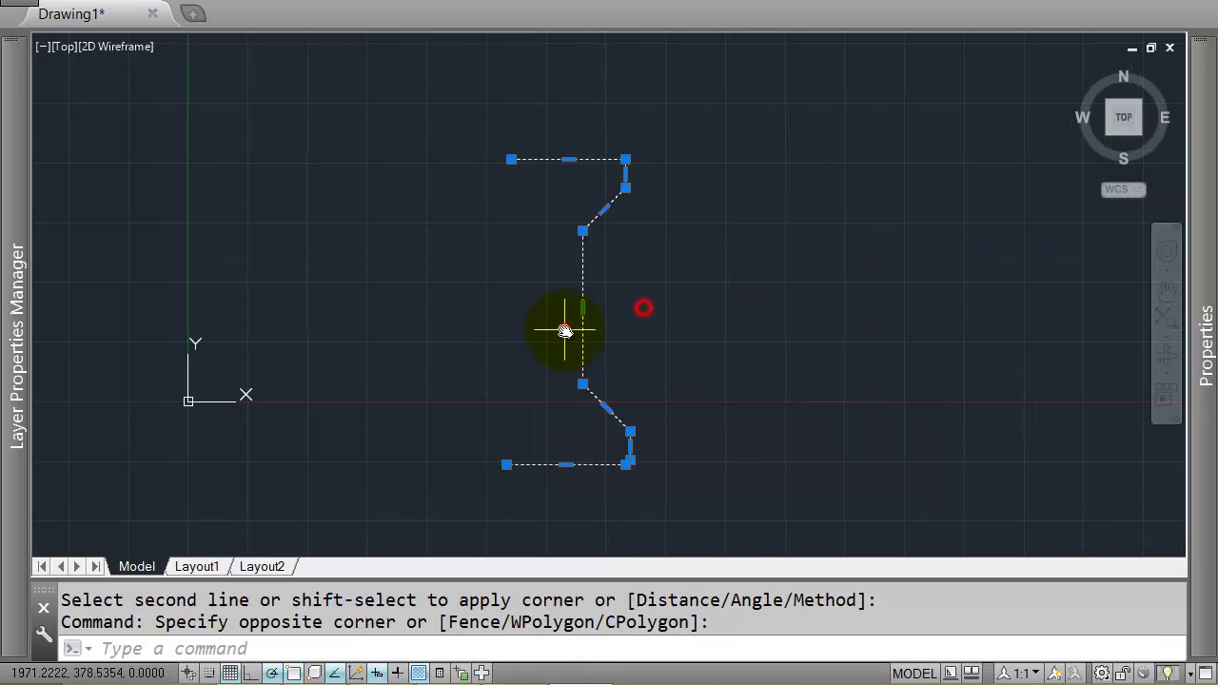
Mirror the half outline about a vertical line, keeping the original half.
{"action": "type", "text": "MI"}
{"action": "key", "text": "Return"}
{"action": "left_click", "coordinate": [565, 162]}
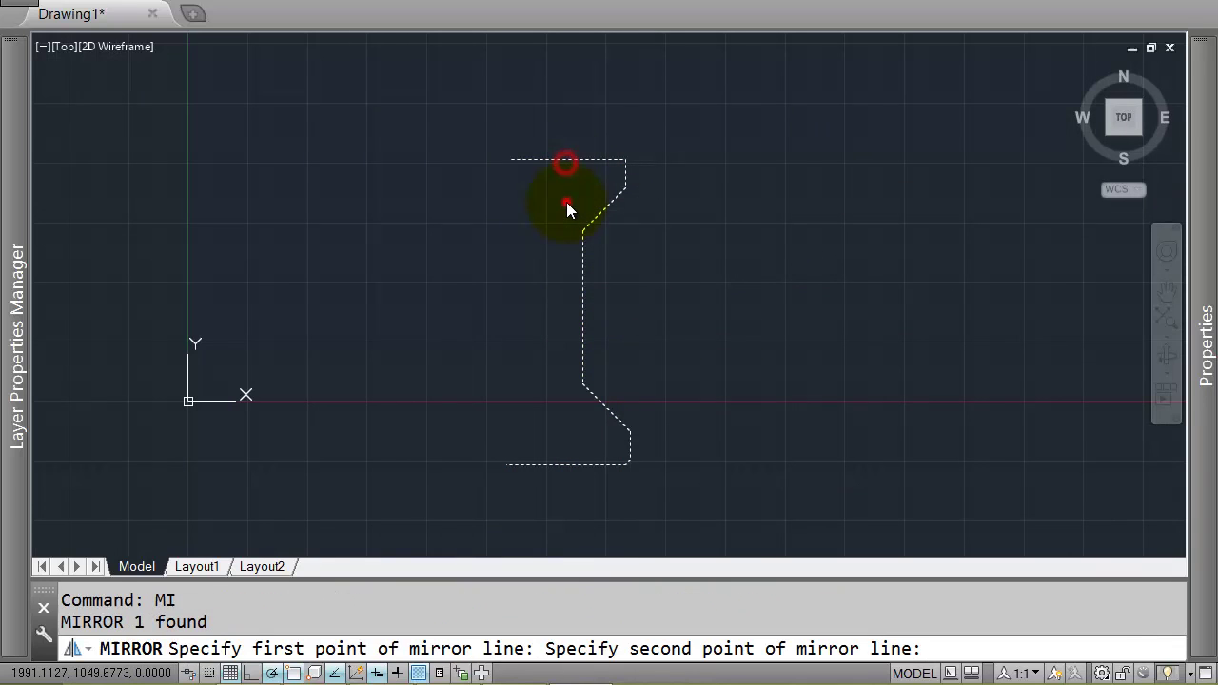
{"action": "left_click", "coordinate": [566, 202]}
{"action": "key", "text": "Return"}
{"action": "left_click", "coordinate": [650, 285]}
{"action": "left_click", "coordinate": [489, 323]}
{"action": "middle_click_drag", "start_coordinate": [672, 408], "coordinate": [694, 292]}
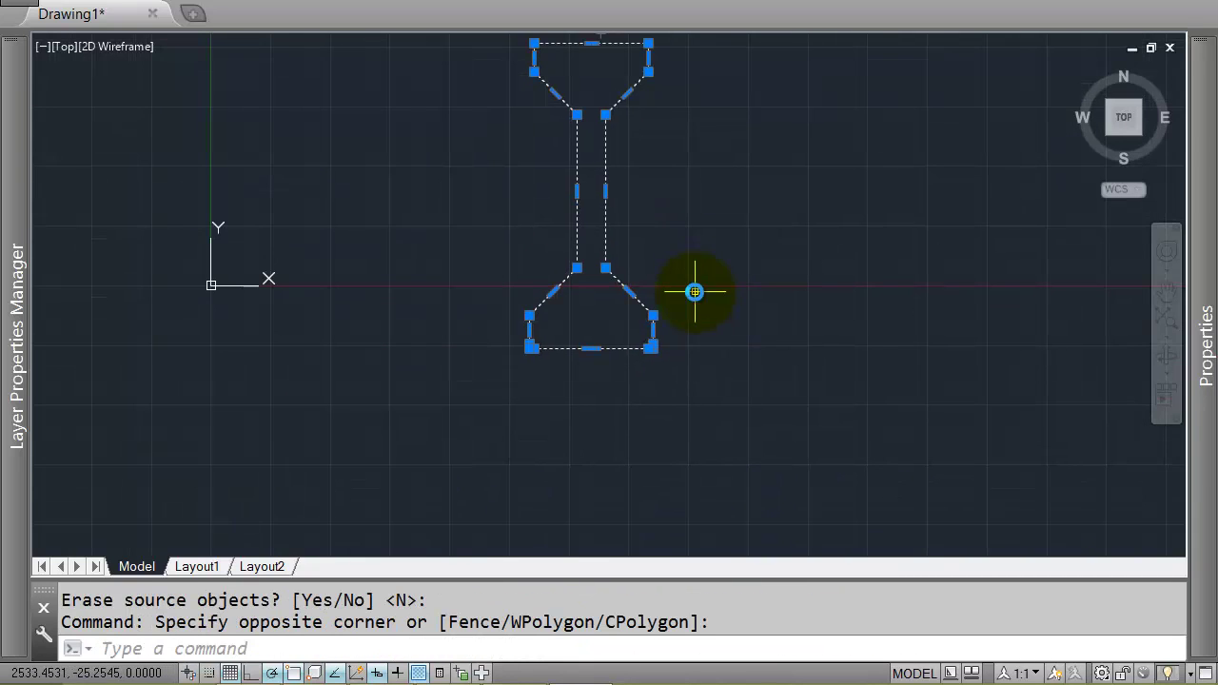
{"action": "scroll", "coordinate": [671, 342], "scroll_direction": "up", "scroll_amount": 4}
{"action": "key", "text": "Escape"}
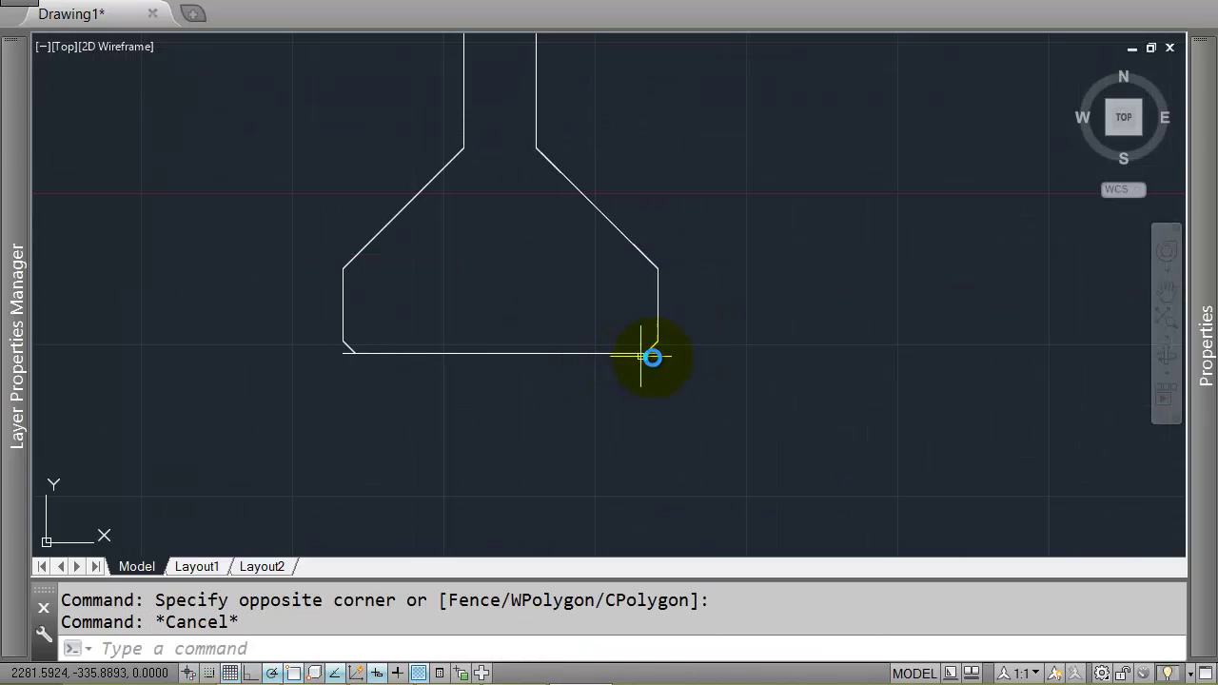
Stretch the left half's corner vertex to the shared corner point.
{"action": "left_click", "coordinate": [655, 354]}
{"action": "left_click", "coordinate": [655, 354]}
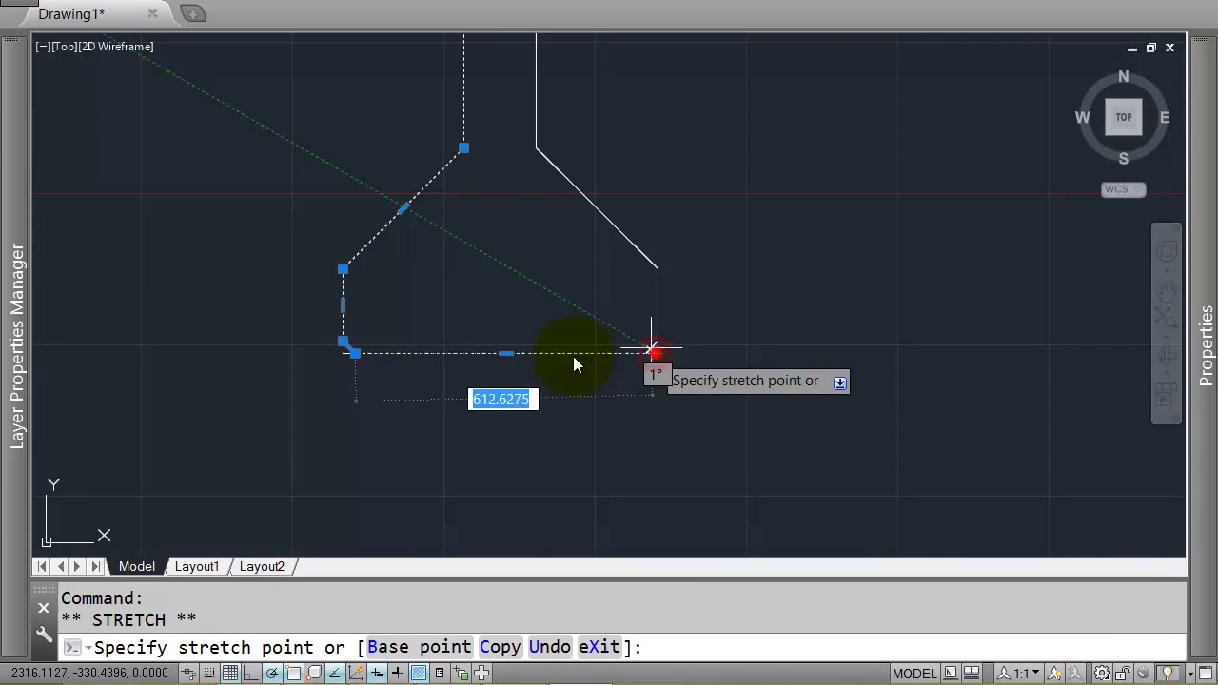
{"action": "left_click", "coordinate": [341, 359]}
{"action": "key", "text": "Escape"}
{"action": "left_click", "coordinate": [338, 358]}
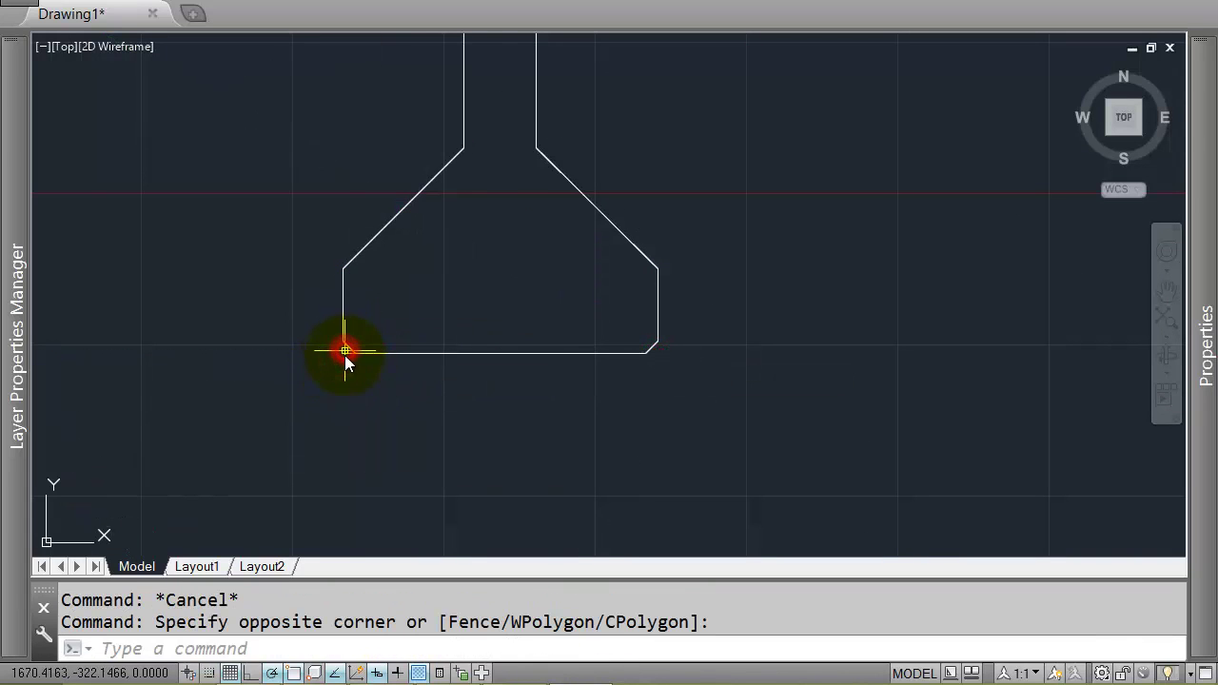
{"action": "left_click", "coordinate": [346, 352]}
{"action": "left_click", "coordinate": [343, 354]}
{"action": "left_click", "coordinate": [342, 355]}
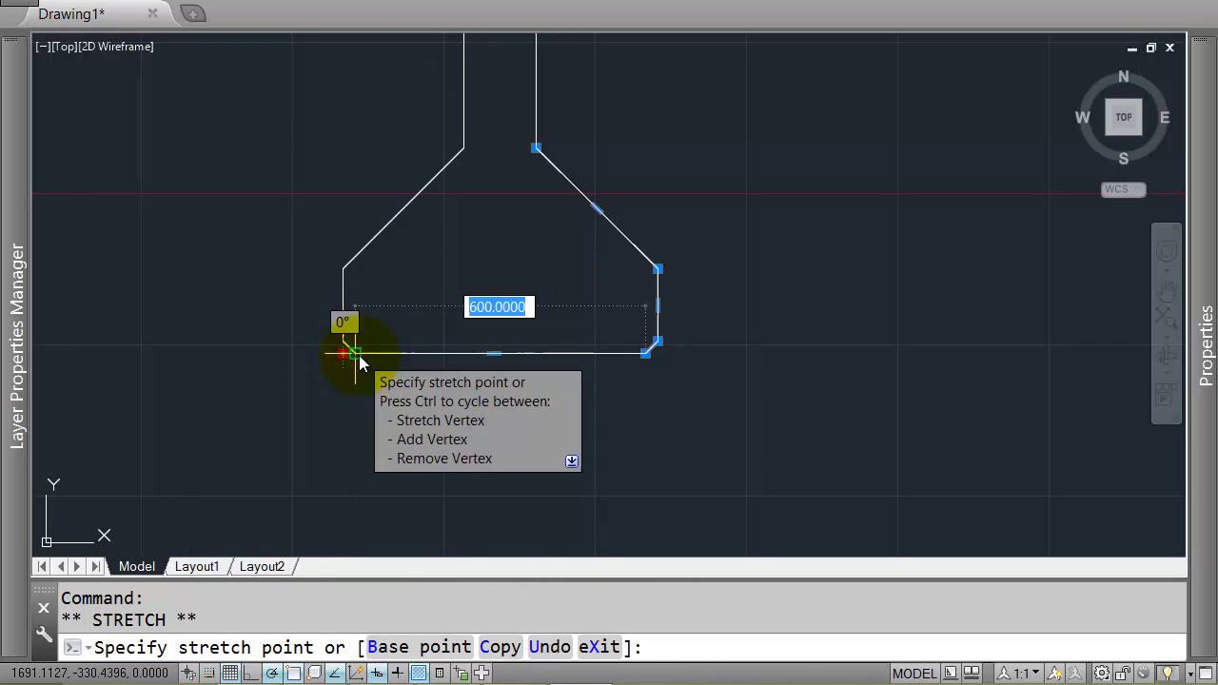
{"action": "scroll", "coordinate": [360, 358], "scroll_direction": "down", "scroll_amount": 6}
{"action": "scroll", "coordinate": [452, 320], "scroll_direction": "up", "scroll_amount": 6}
{"action": "key", "text": "Escape"}
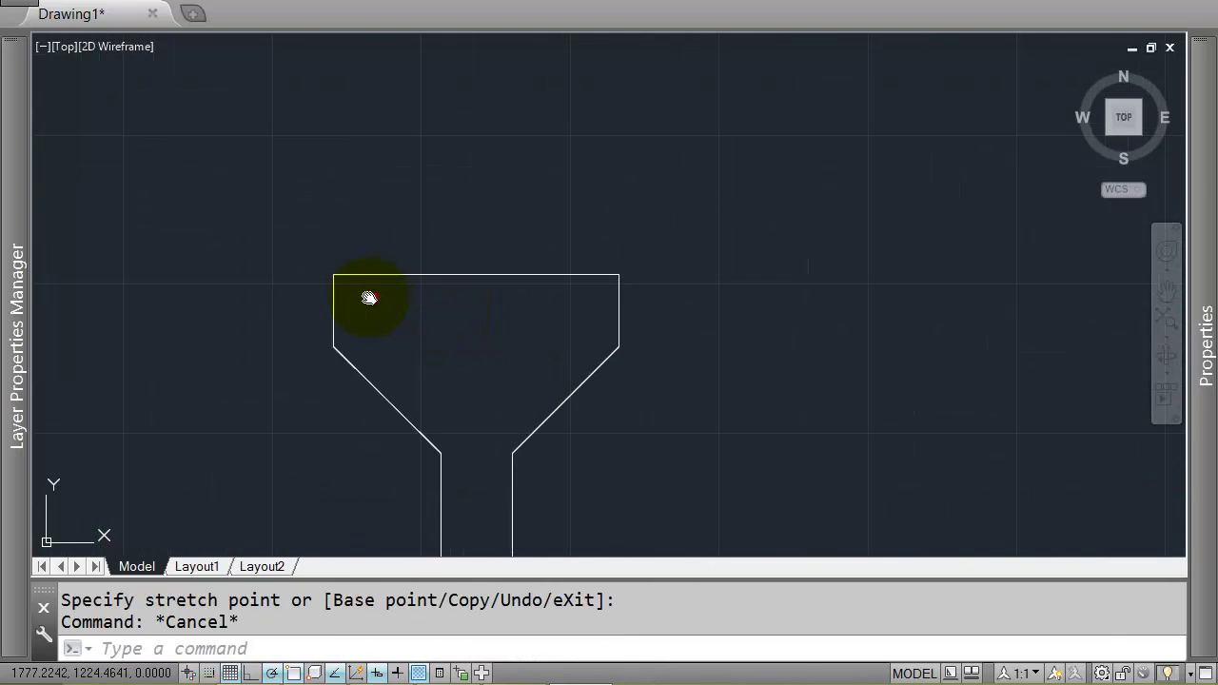
Stretch the right half's corner outward so both halves meet.
{"action": "left_click", "coordinate": [369, 297]}
{"action": "left_click", "coordinate": [620, 275]}
{"action": "key", "text": "Escape"}
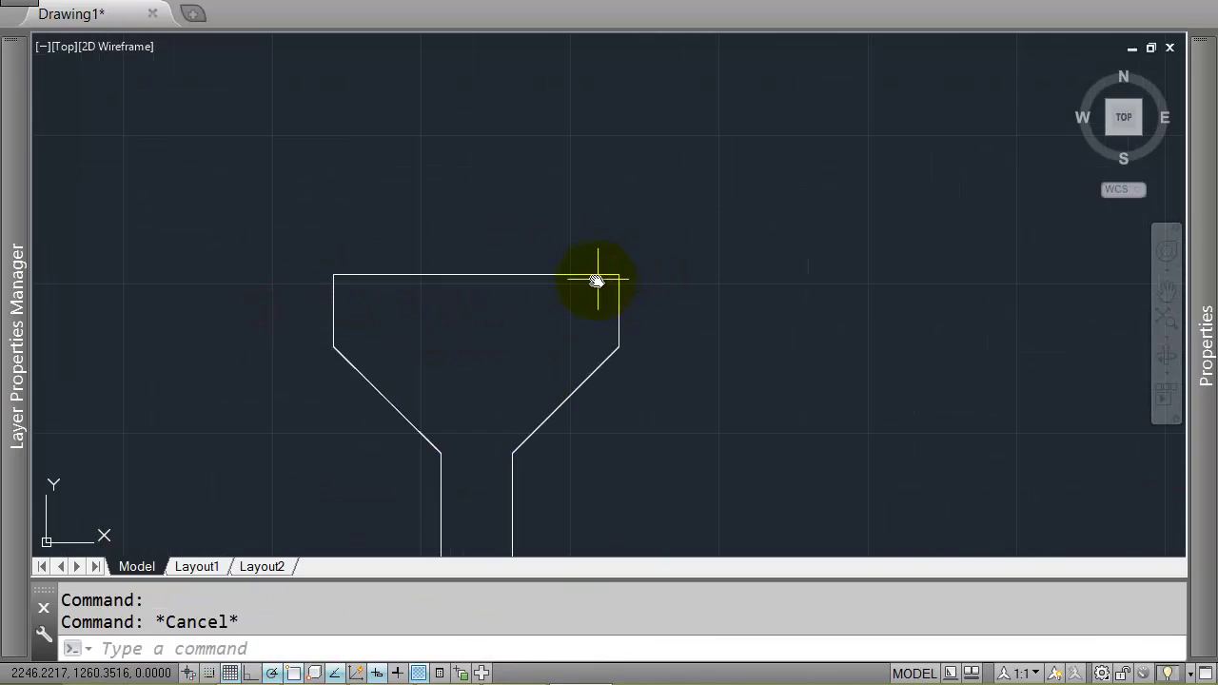
{"action": "left_click", "coordinate": [634, 304]}
{"action": "left_click", "coordinate": [578, 319]}
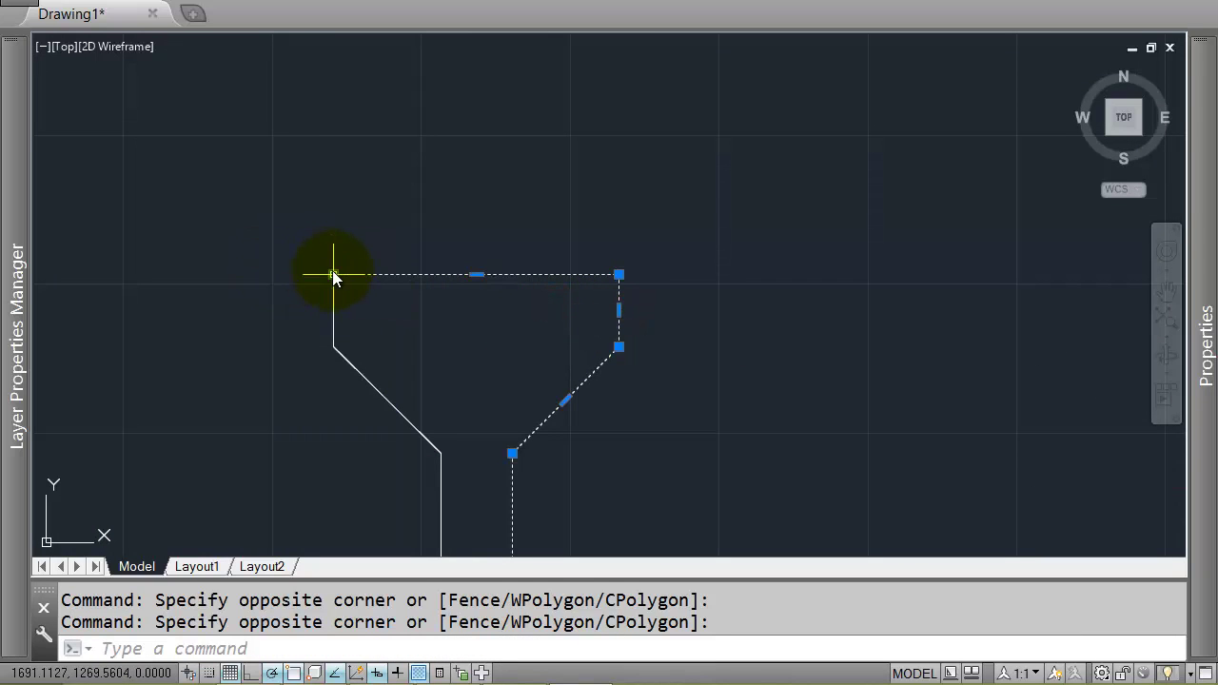
{"action": "left_click", "coordinate": [333, 274]}
{"action": "scroll", "coordinate": [619, 276], "scroll_direction": "down", "scroll_amount": 6}
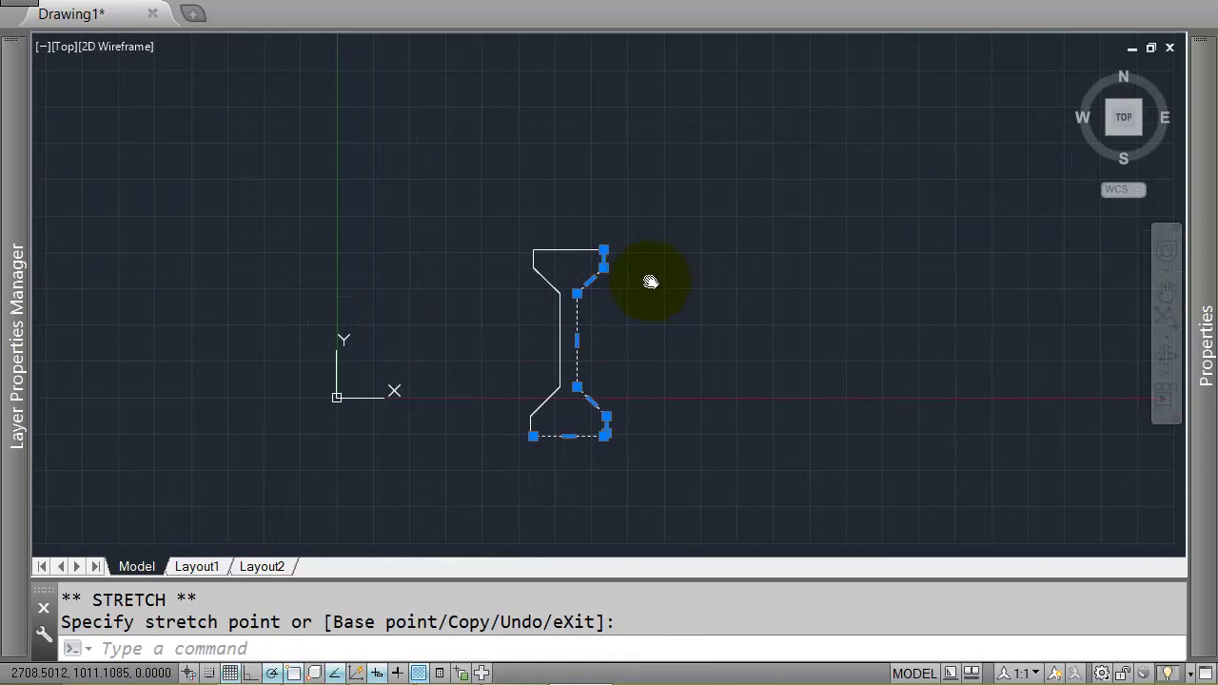
JOIN both outline halves into one polyline.
{"action": "key", "text": "Escape"}
{"action": "type", "text": "J"}
{"action": "key", "text": "Return"}
{"action": "left_click", "coordinate": [694, 226]}
{"action": "left_click", "coordinate": [410, 354]}
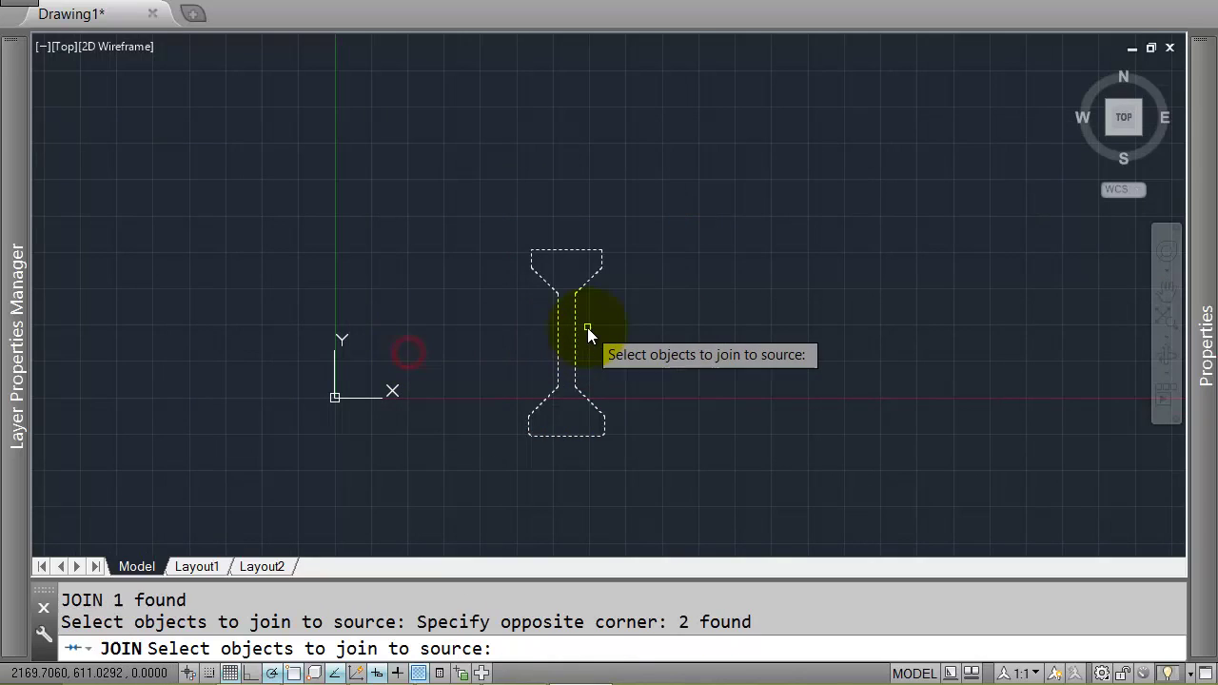
{"action": "right_click", "coordinate": [612, 286]}
Select the joined outline to confirm it is one polyline, then type REGION.
{"action": "left_click", "coordinate": [614, 287]}
{"action": "left_click", "coordinate": [539, 302]}
{"action": "key", "text": "Escape"}
{"action": "scroll", "coordinate": [578, 286], "scroll_direction": "up", "scroll_amount": 2}
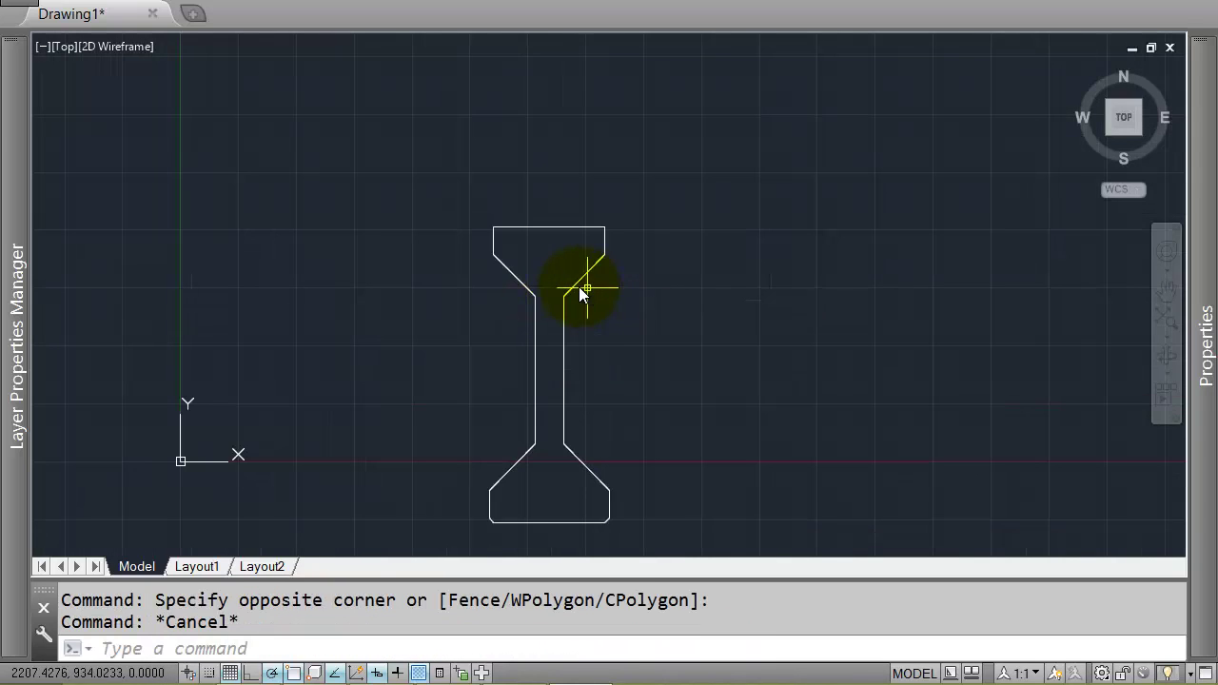
{"action": "left_click", "coordinate": [578, 287]}
{"action": "key", "text": "Escape"}
{"action": "scroll", "coordinate": [608, 314], "scroll_direction": "down", "scroll_amount": 2}
{"action": "left_click", "coordinate": [599, 315]}
{"action": "left_click", "coordinate": [560, 344]}
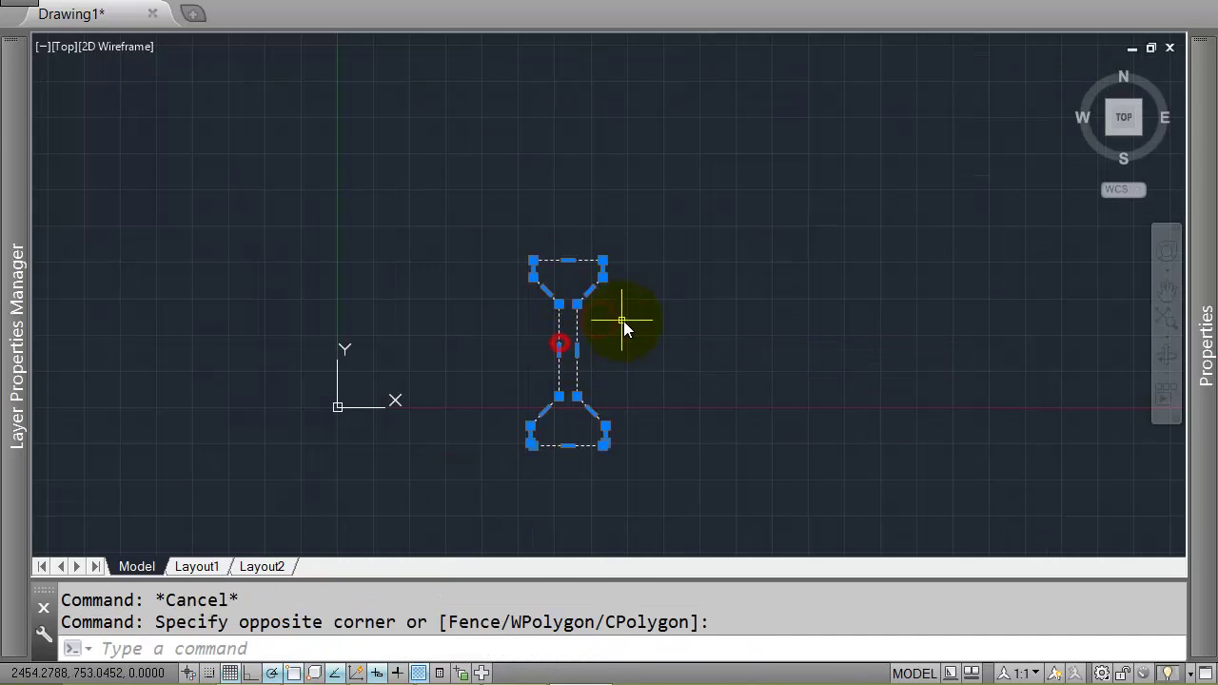
{"action": "key", "text": "Escape"}
{"action": "type", "text": "region"}
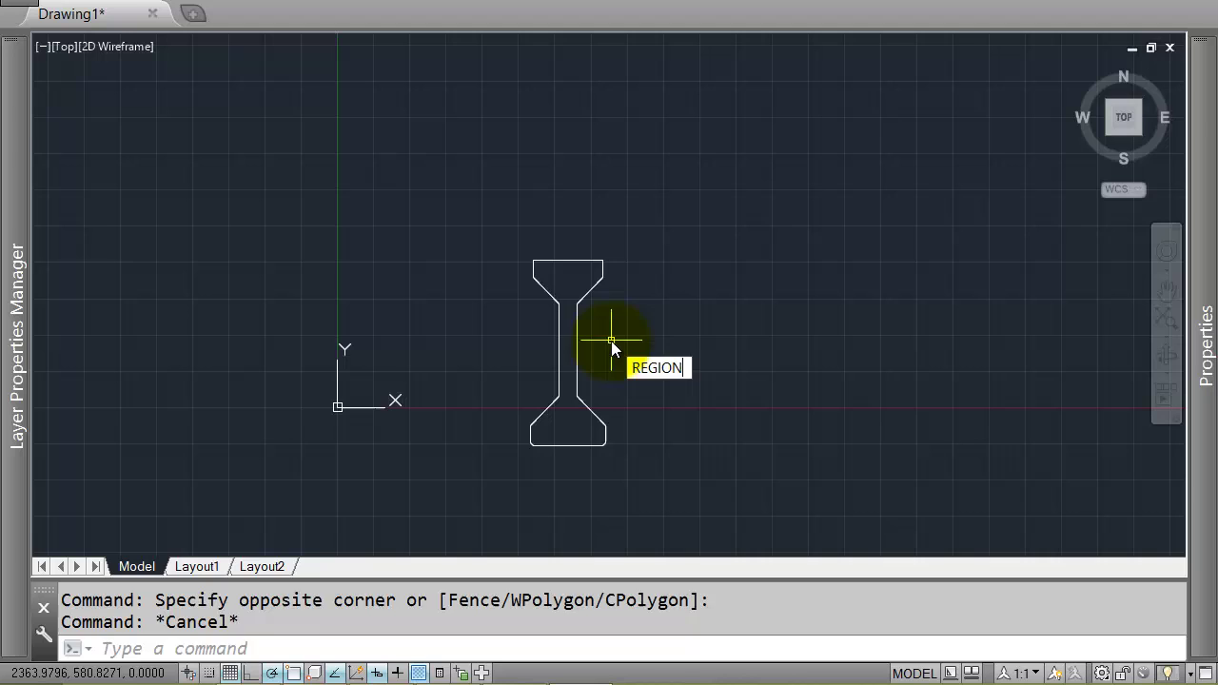
Convert the closed I-section polyline into a region: 1 loop, 1 region created.
{"action": "key", "text": "Return"}
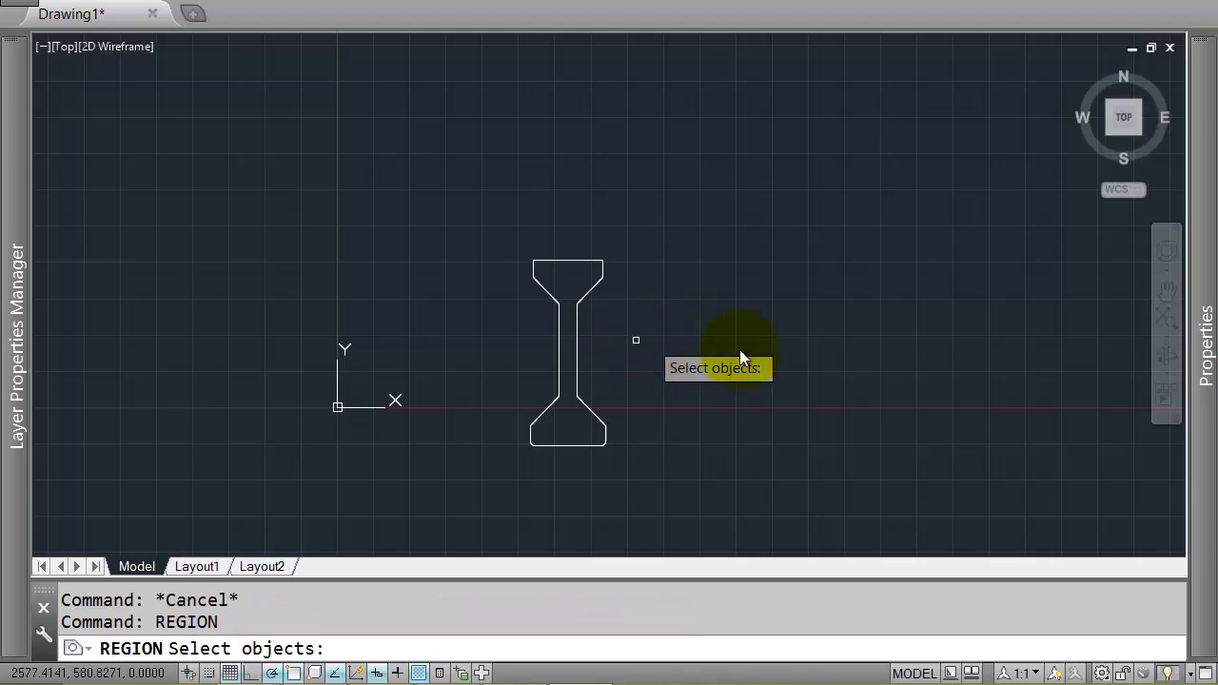
{"action": "left_click", "coordinate": [588, 295]}
{"action": "key", "text": "Return"}
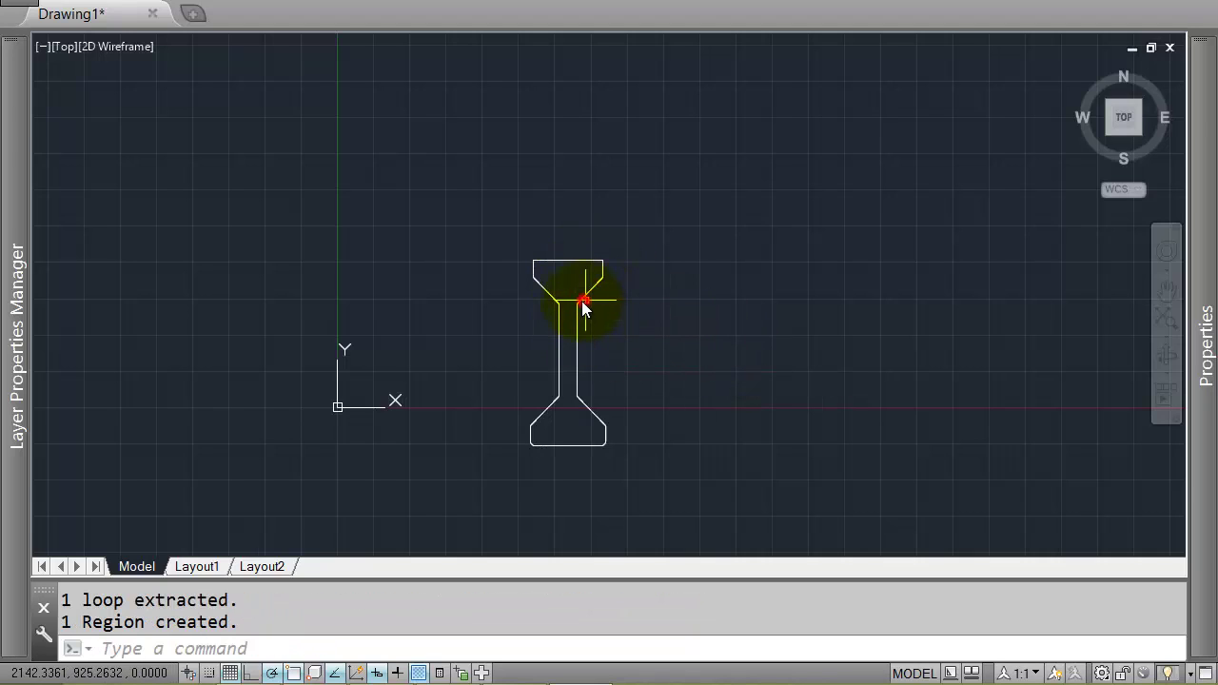
{"action": "left_click", "coordinate": [581, 301]}
{"action": "key", "text": "Escape"}
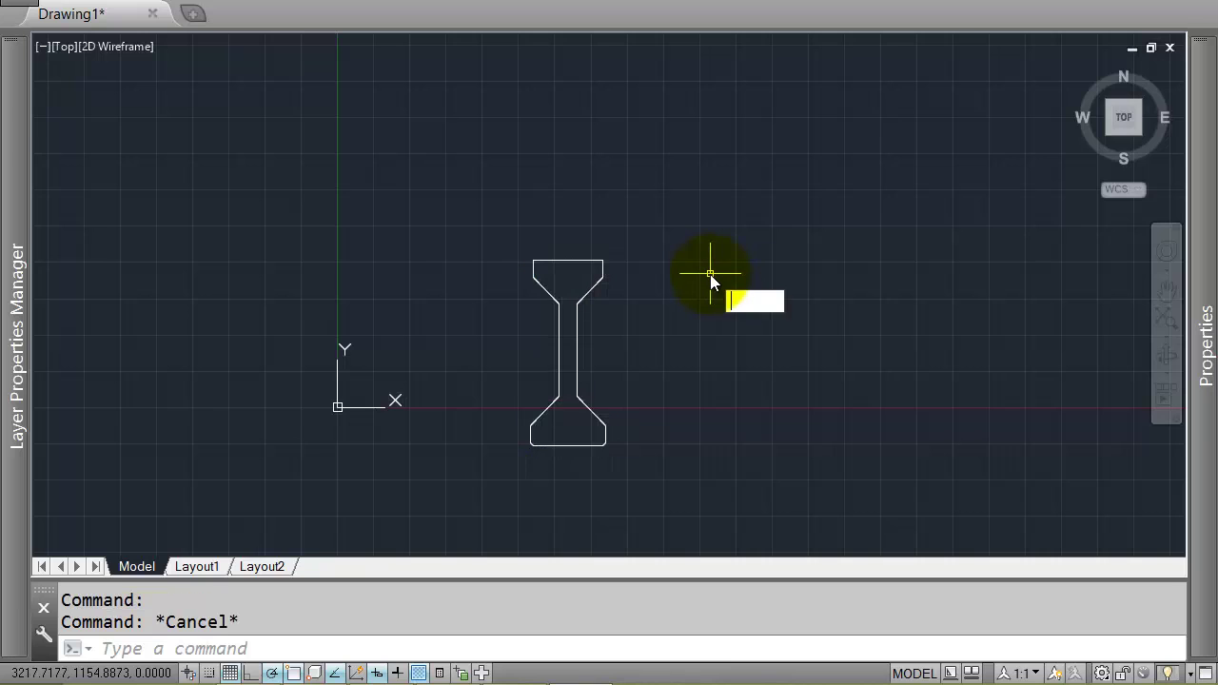
Switch the visual style to Conceptual from the ribbon, then hide the ribbon.
{"action": "type", "text": "ribbon"}
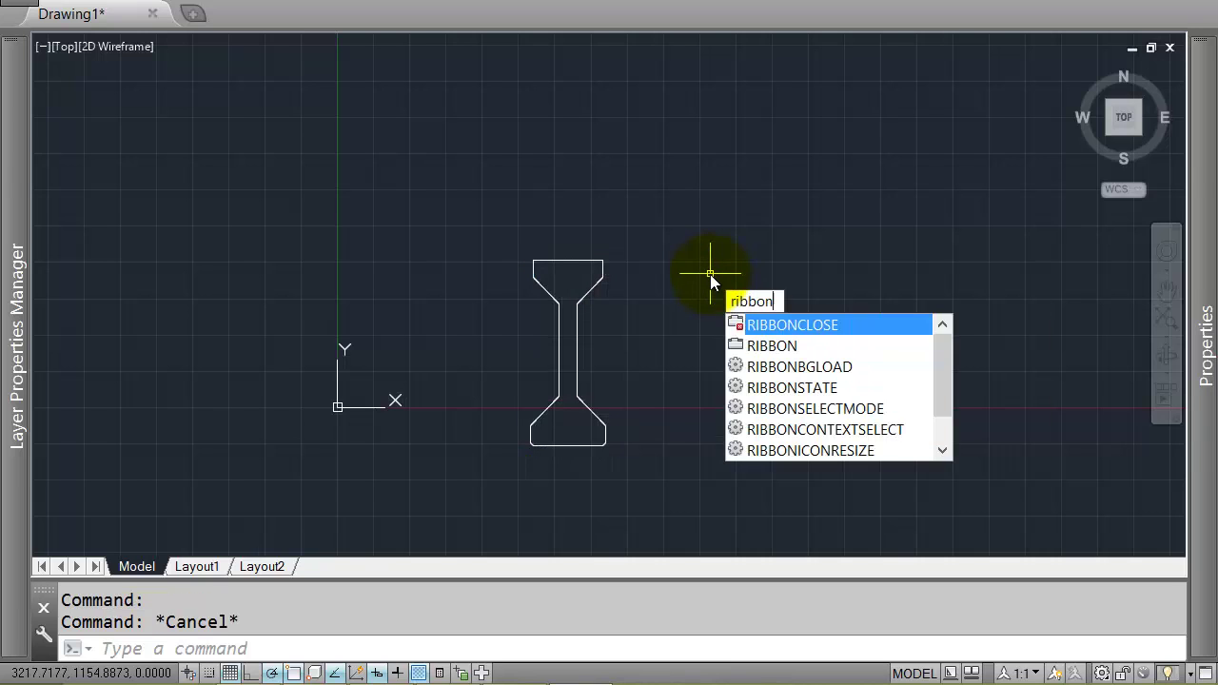
{"action": "key", "text": "Return"}
{"action": "left_click", "coordinate": [437, 10]}
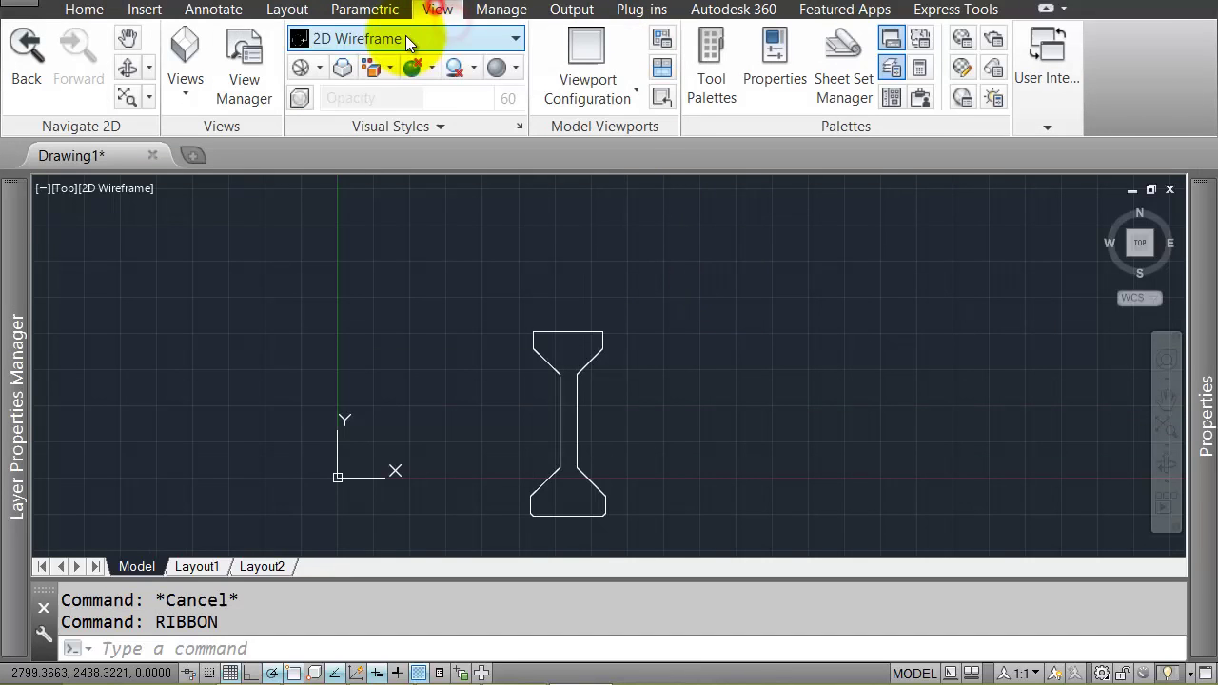
{"action": "left_click", "coordinate": [392, 40]}
{"action": "left_click", "coordinate": [429, 100]}
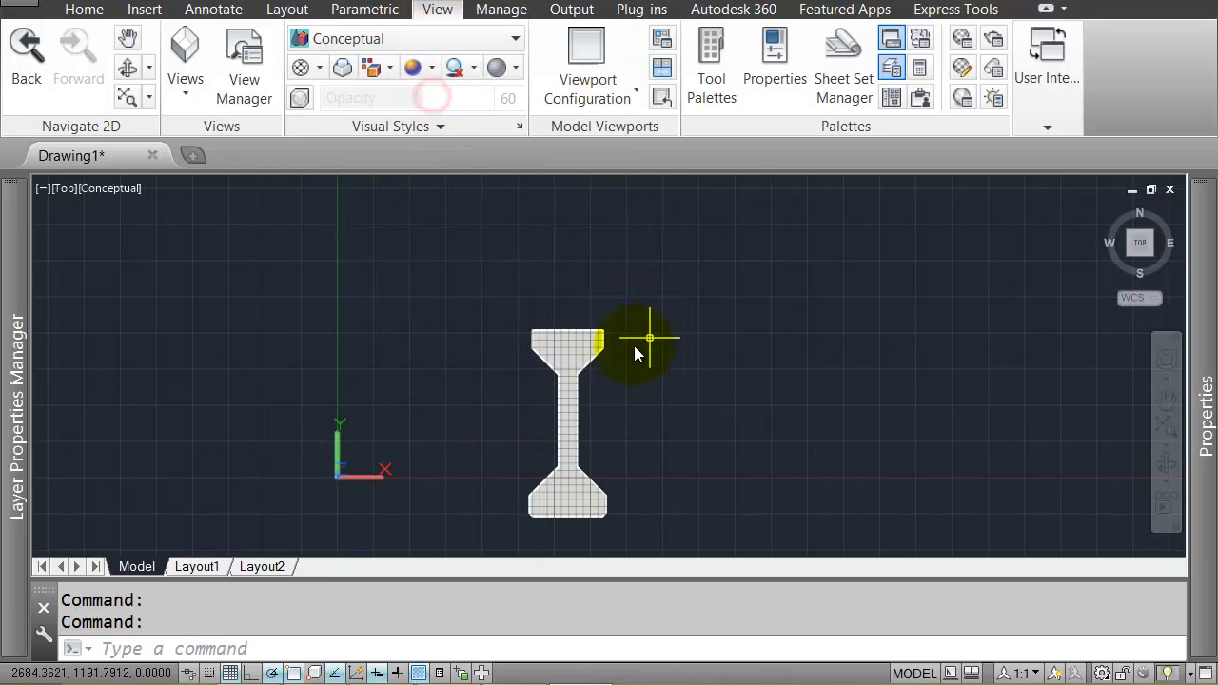
{"action": "type", "text": "ribboncloase"}
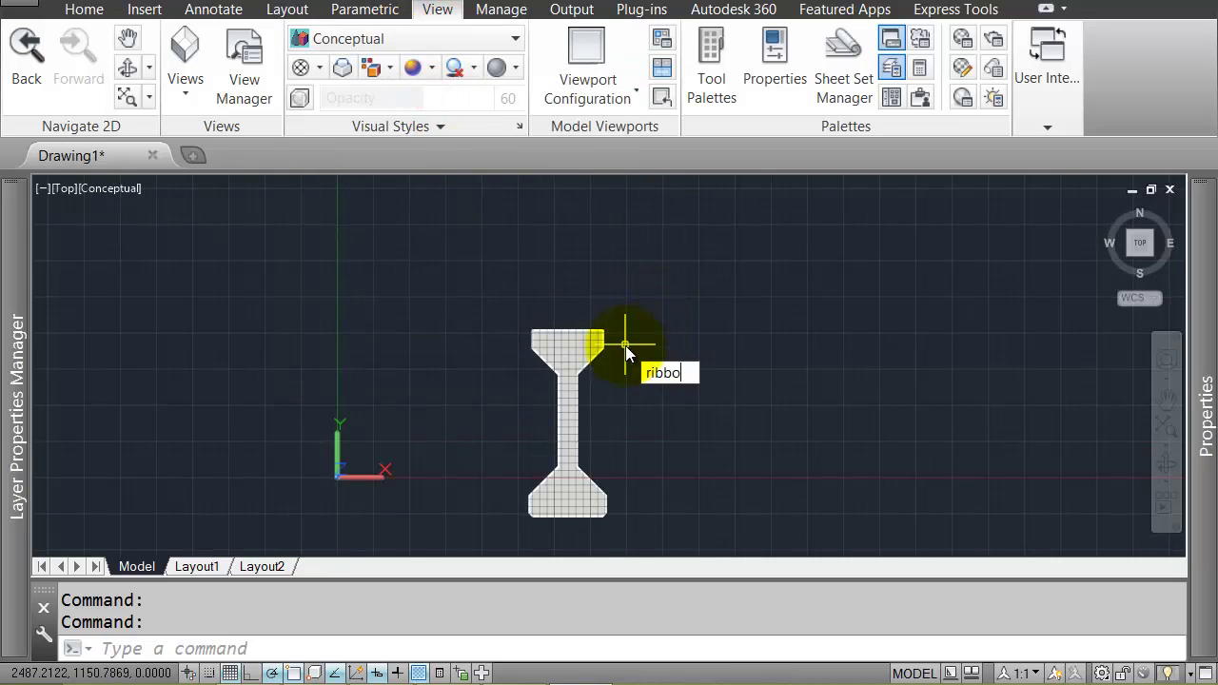
{"action": "key", "text": "Return"}
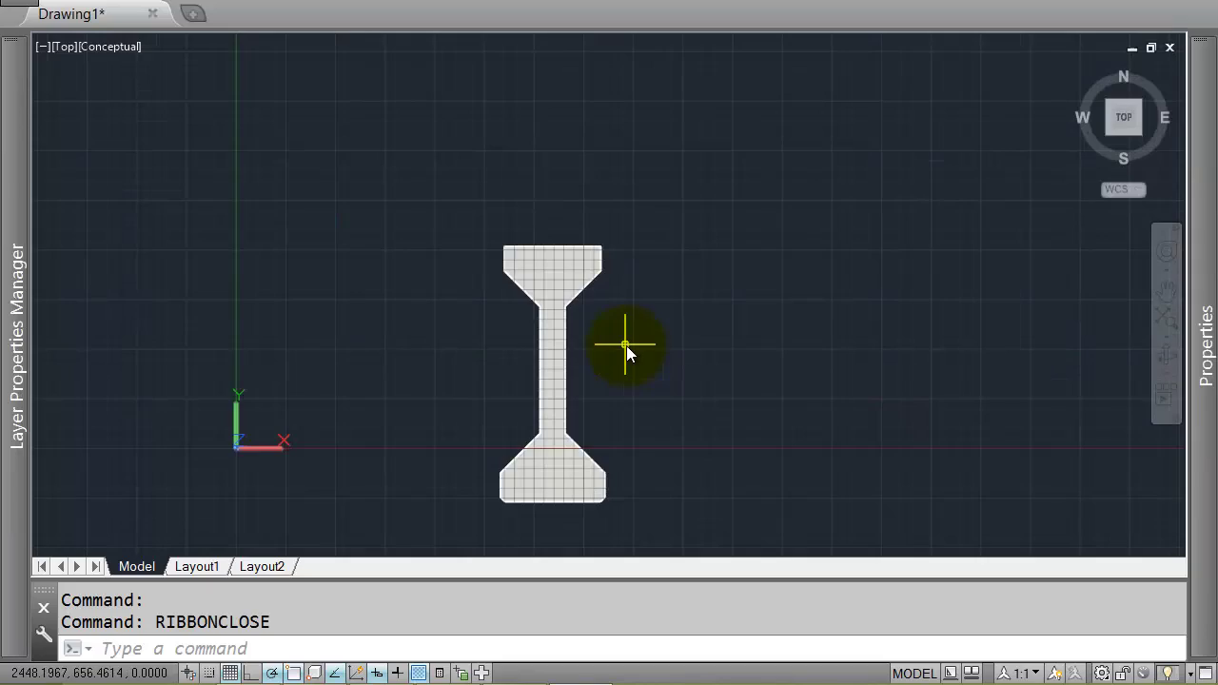
Orbit to inspect the shaded region, then return to Top view and recentre it.
{"action": "left_click", "coordinate": [556, 355]}
{"action": "scroll", "coordinate": [556, 355], "scroll_direction": "up", "scroll_amount": 2}
{"action": "middle_click_drag", "start_coordinate": [564, 381], "coordinate": [706, 279], "text": "shift"}
{"action": "mouse_move", "coordinate": [1204, 104]}
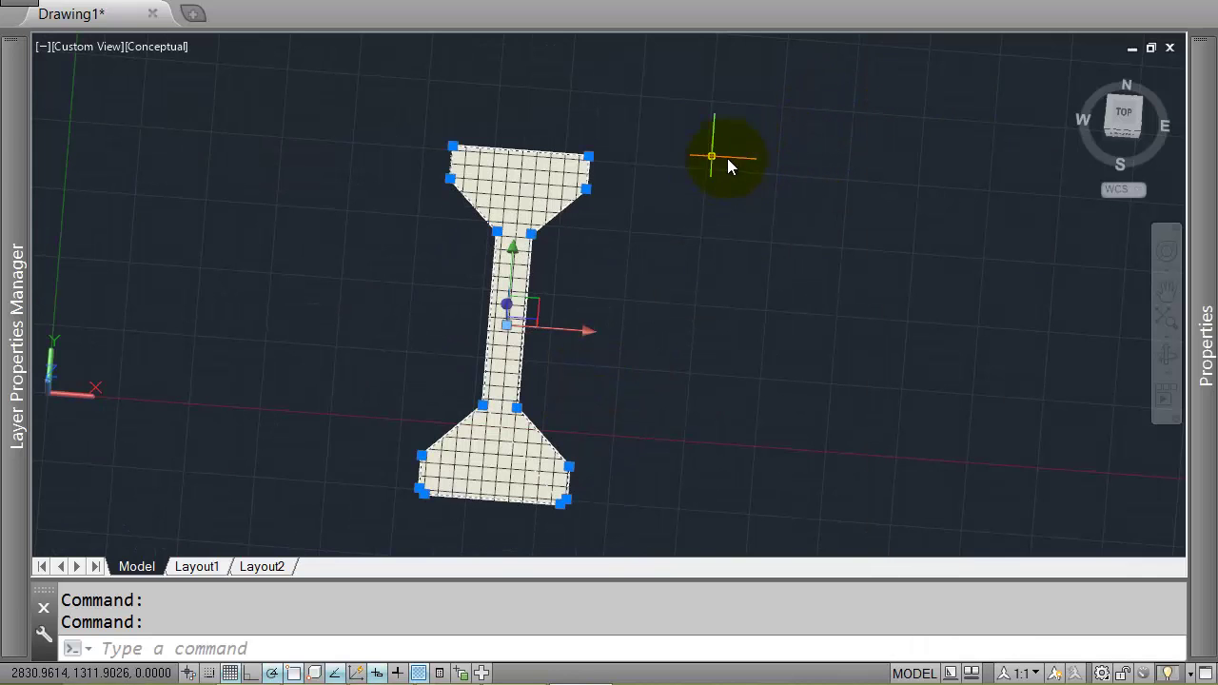
{"action": "left_click", "coordinate": [1116, 119]}
{"action": "key", "text": "Escape"}
{"action": "scroll", "coordinate": [598, 260], "scroll_direction": "down", "scroll_amount": 2}
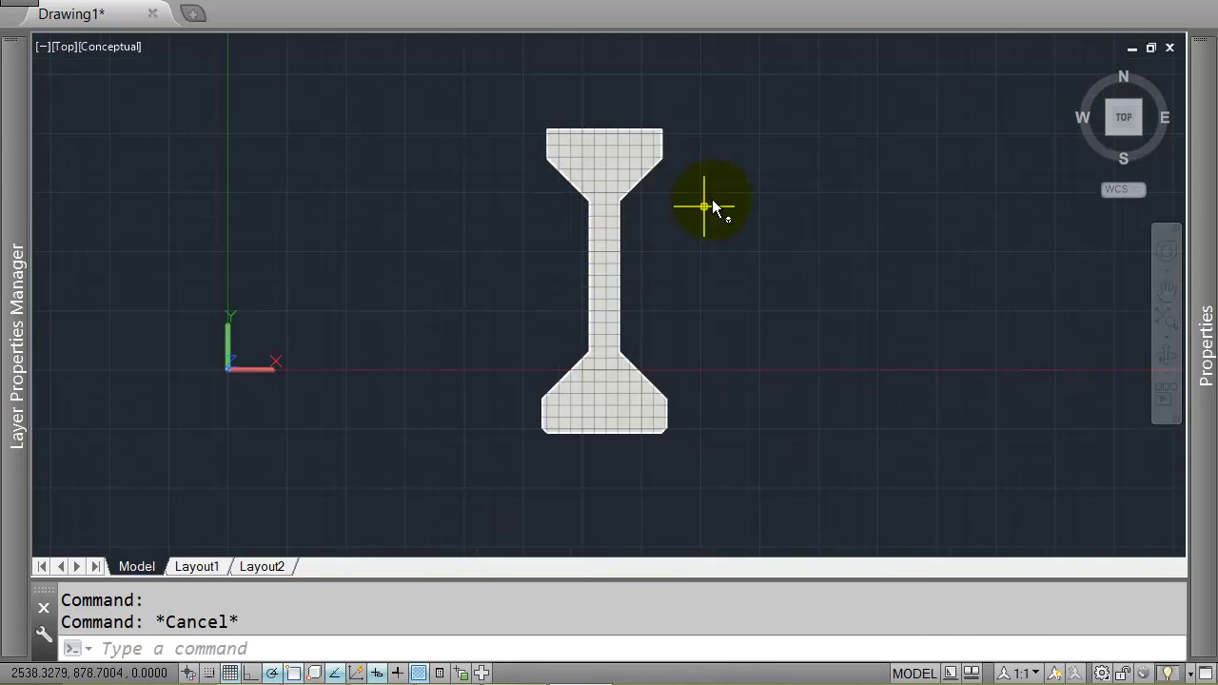
{"action": "middle_click_drag", "start_coordinate": [667, 233], "coordinate": [602, 253]}
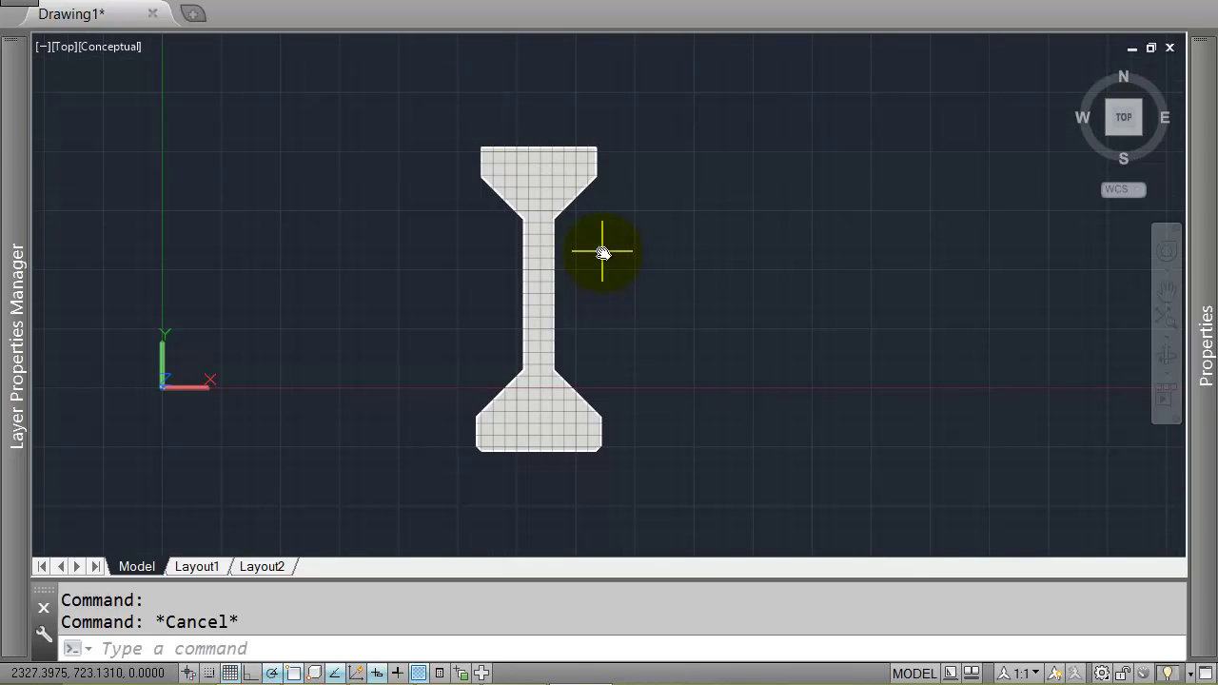
Enter MASSPROP to start measuring the region's mass properties.
{"action": "type", "text": "MASSprop"}
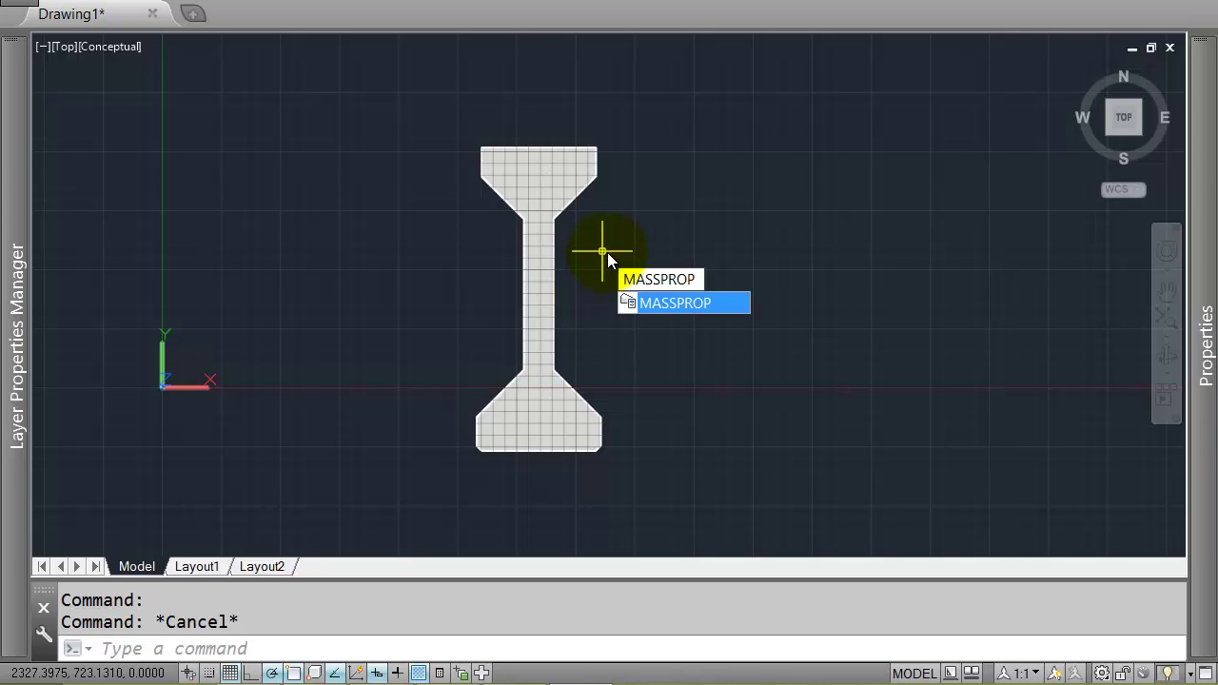
{"action": "key", "text": "Return"}
List the region's mass properties: area 507500, centroid 1991.1127, 434.7697.
{"action": "left_click", "coordinate": [555, 306]}
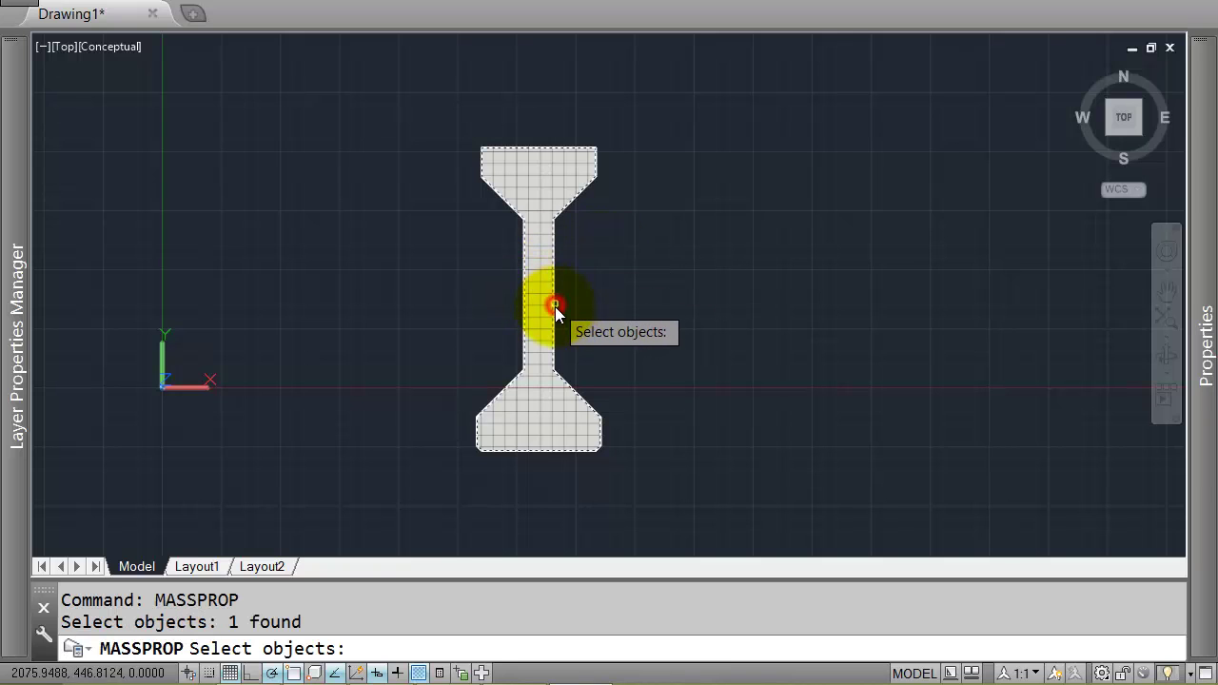
{"action": "key", "text": "Return"}
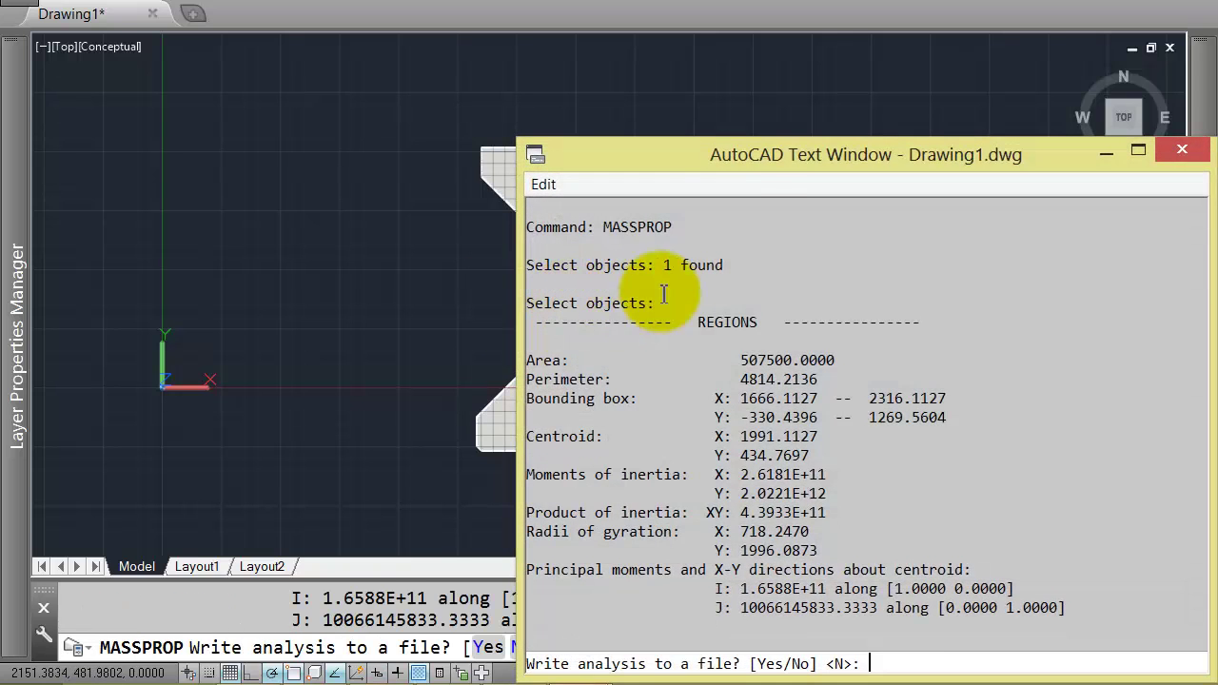
{"action": "left_click_drag", "start_coordinate": [737, 162], "coordinate": [541, 75]}
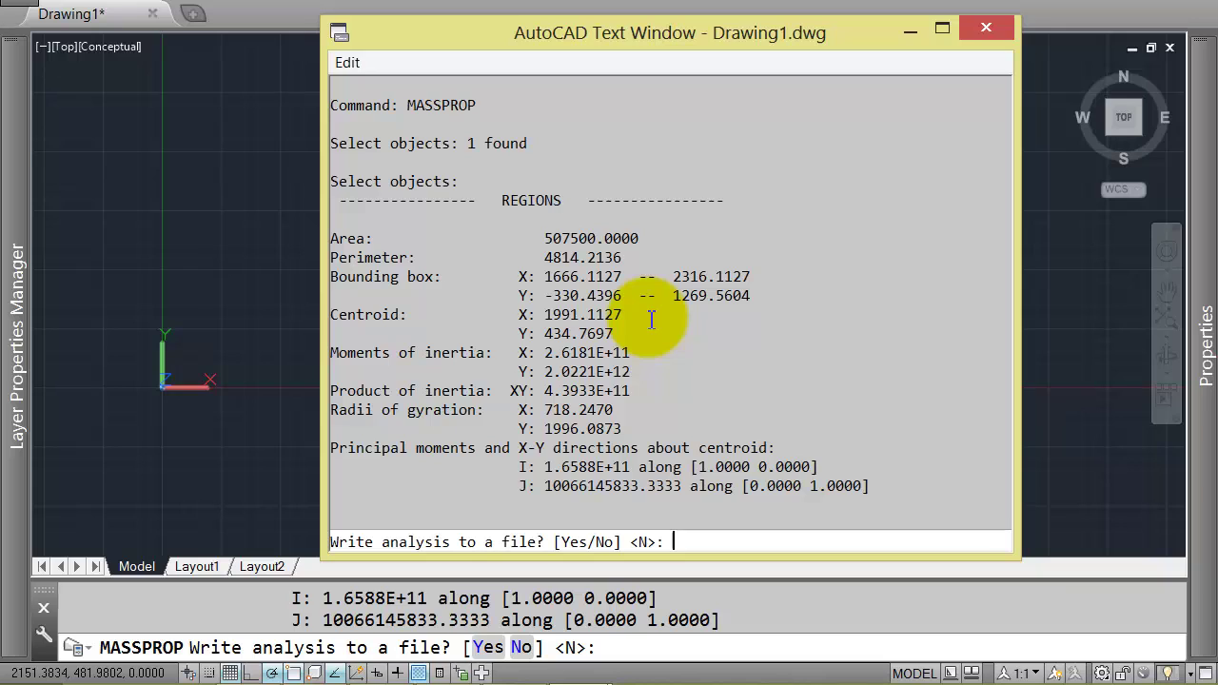
Close the mass properties results without saving, and cancel a UCS attempt.
{"action": "key", "text": "F2"}
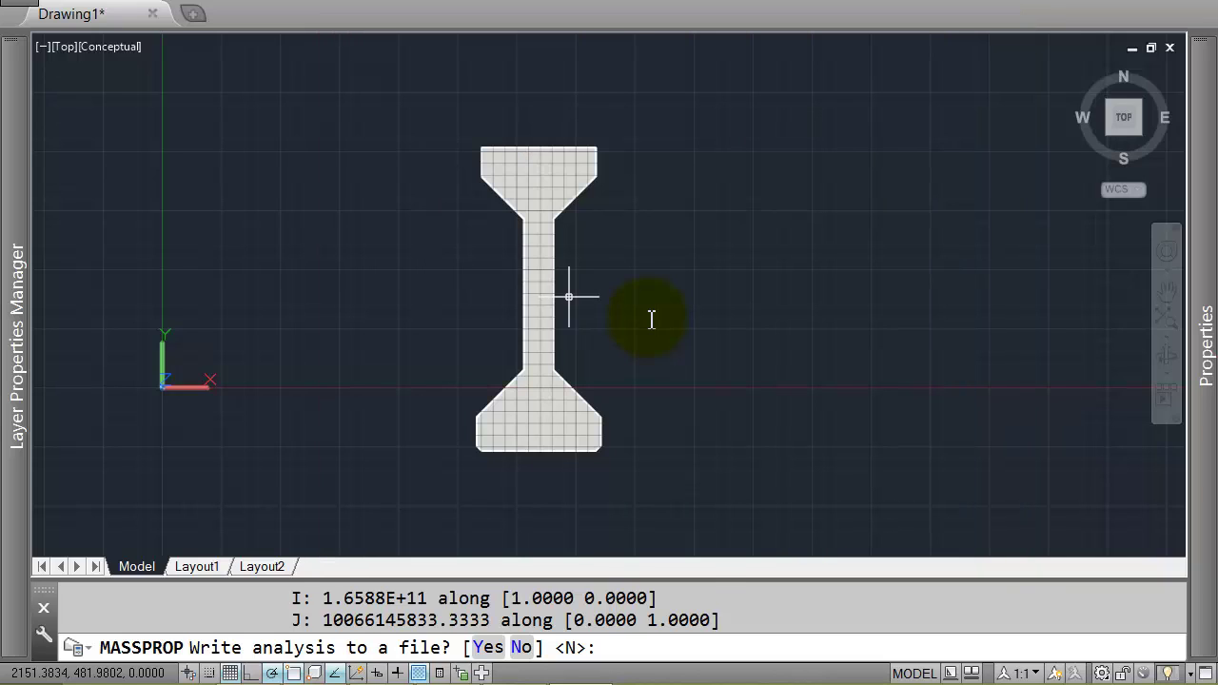
{"action": "key", "text": "Escape"}
{"action": "type", "text": "UCS"}
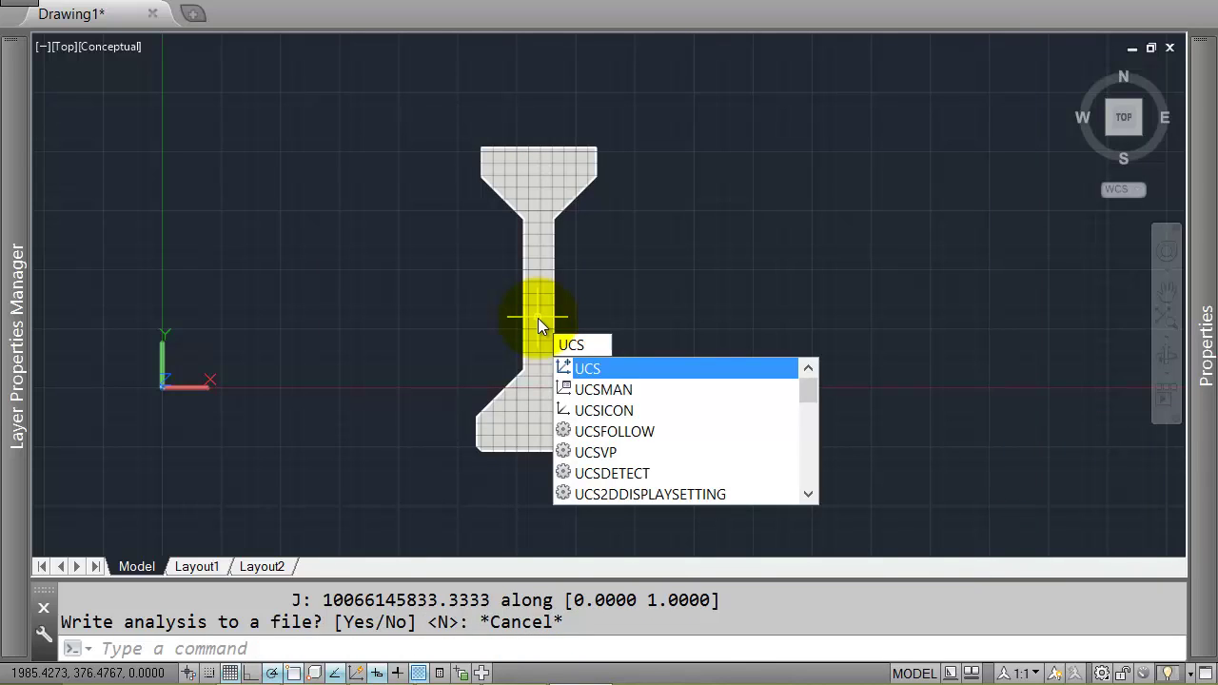
{"action": "key", "text": "Return"}
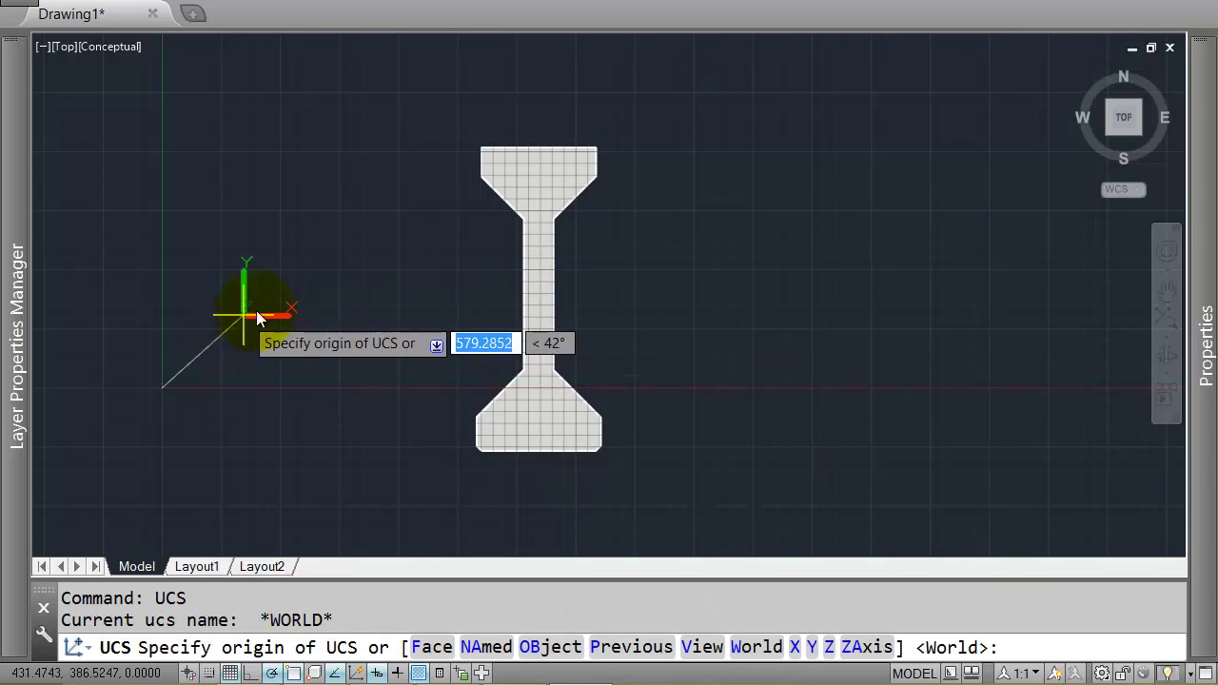
{"action": "key", "text": "Escape"}
Draw a circle centred at 1991.1, 434.76 around the web.
{"action": "type", "text": "c"}
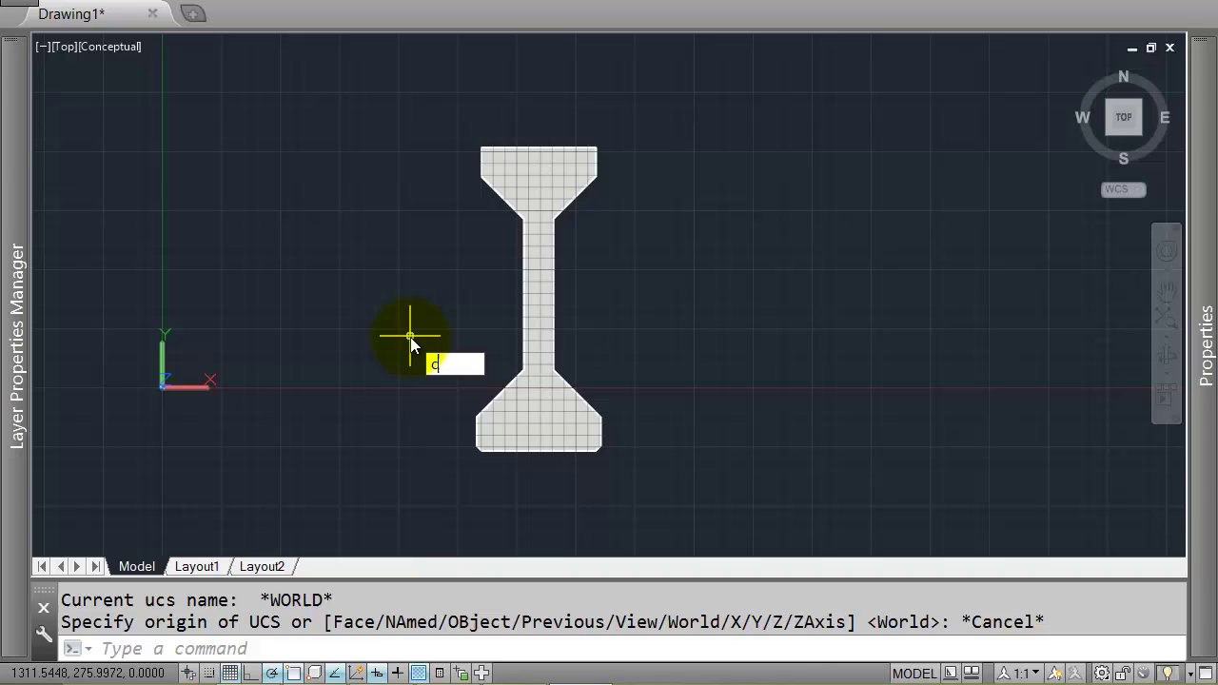
{"action": "key", "text": "Return"}
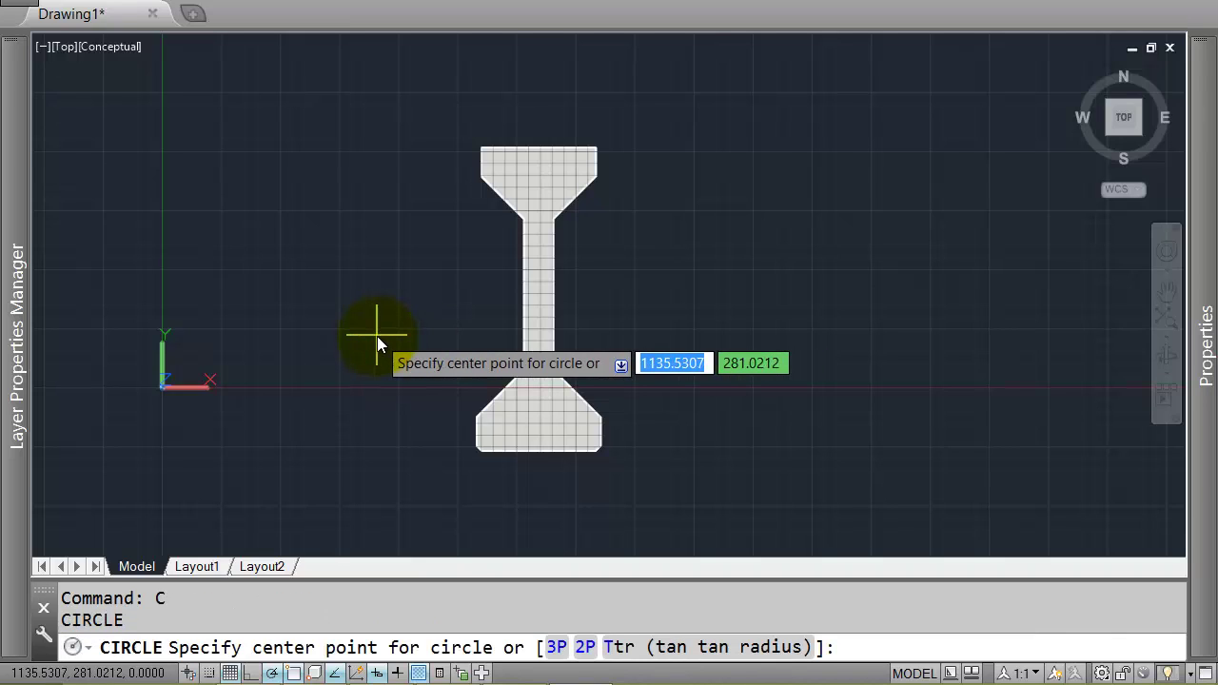
{"action": "type", "text": "1"}
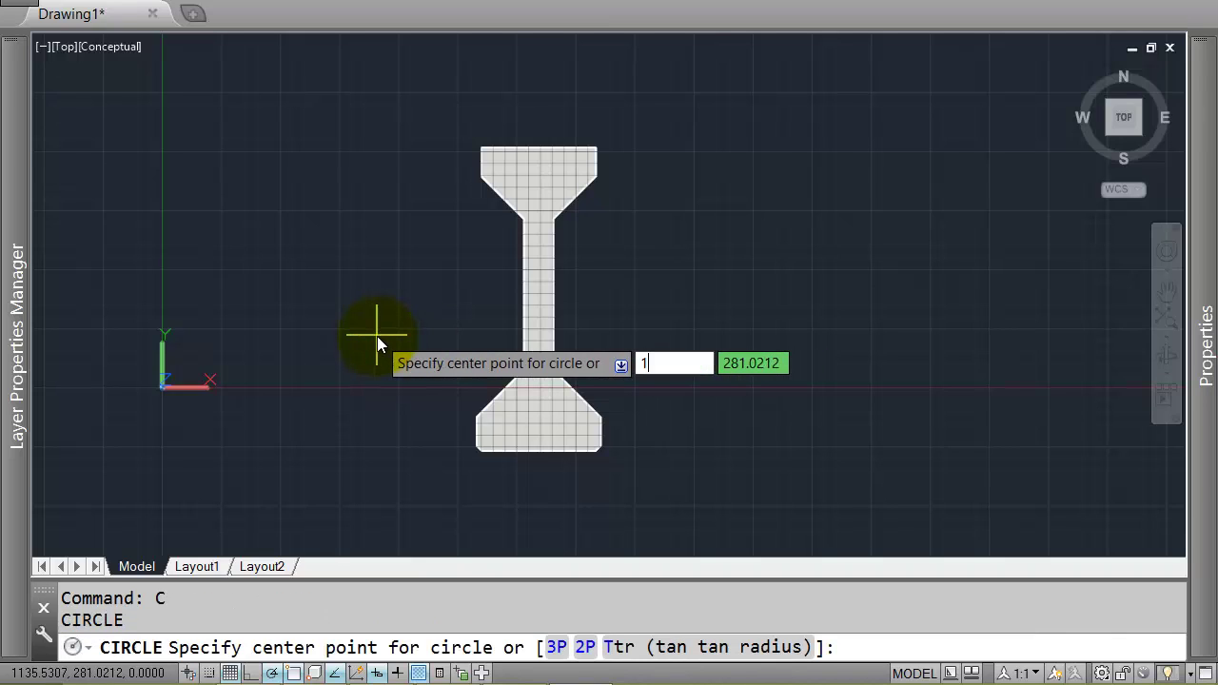
{"action": "type", "text": "1"}
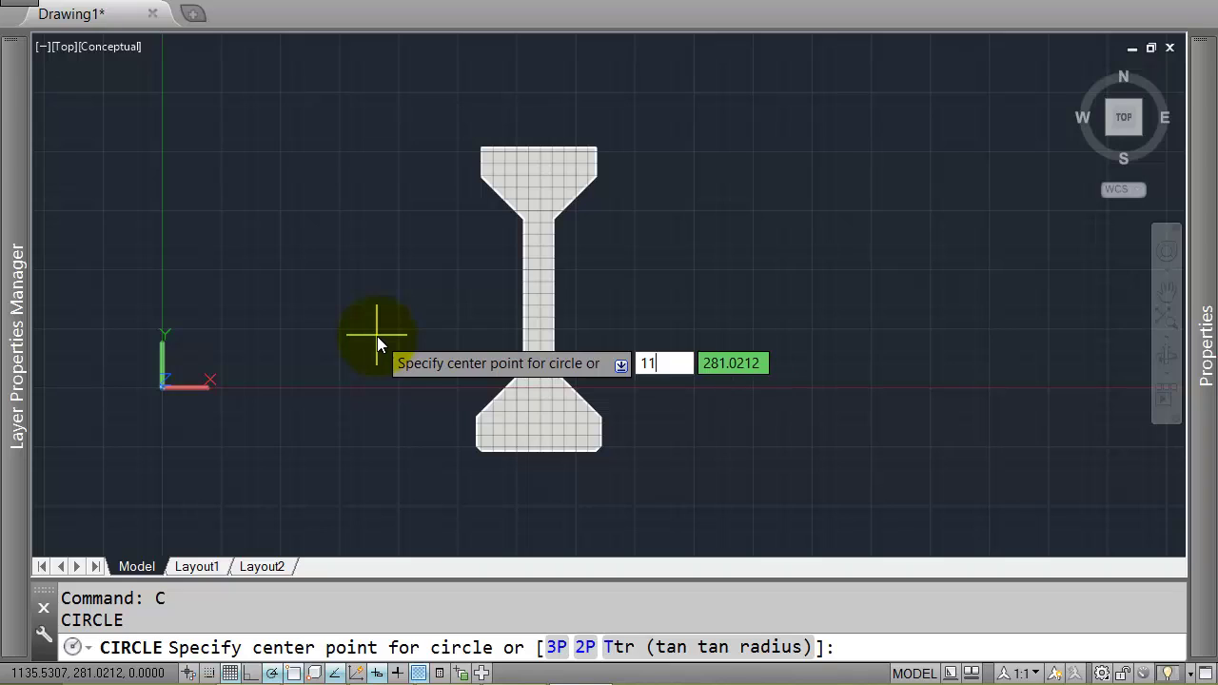
{"action": "type", "text": "91.1"}
{"action": "key", "text": "Tab"}
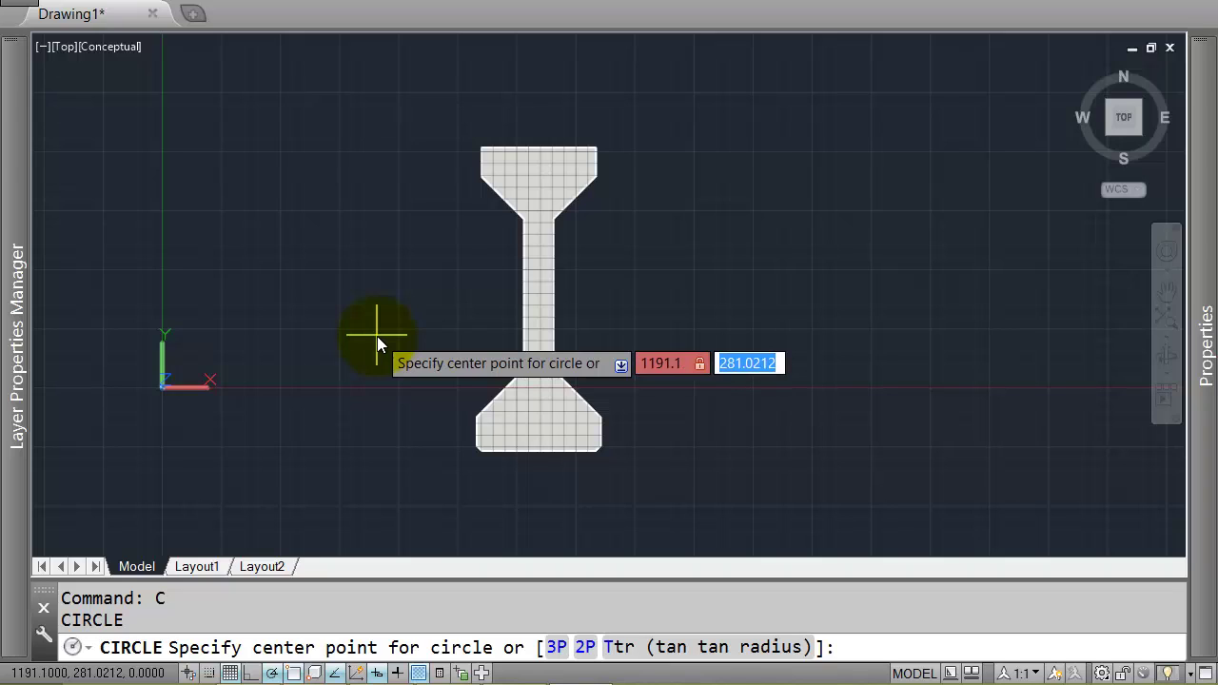
{"action": "key", "text": "Tab"}
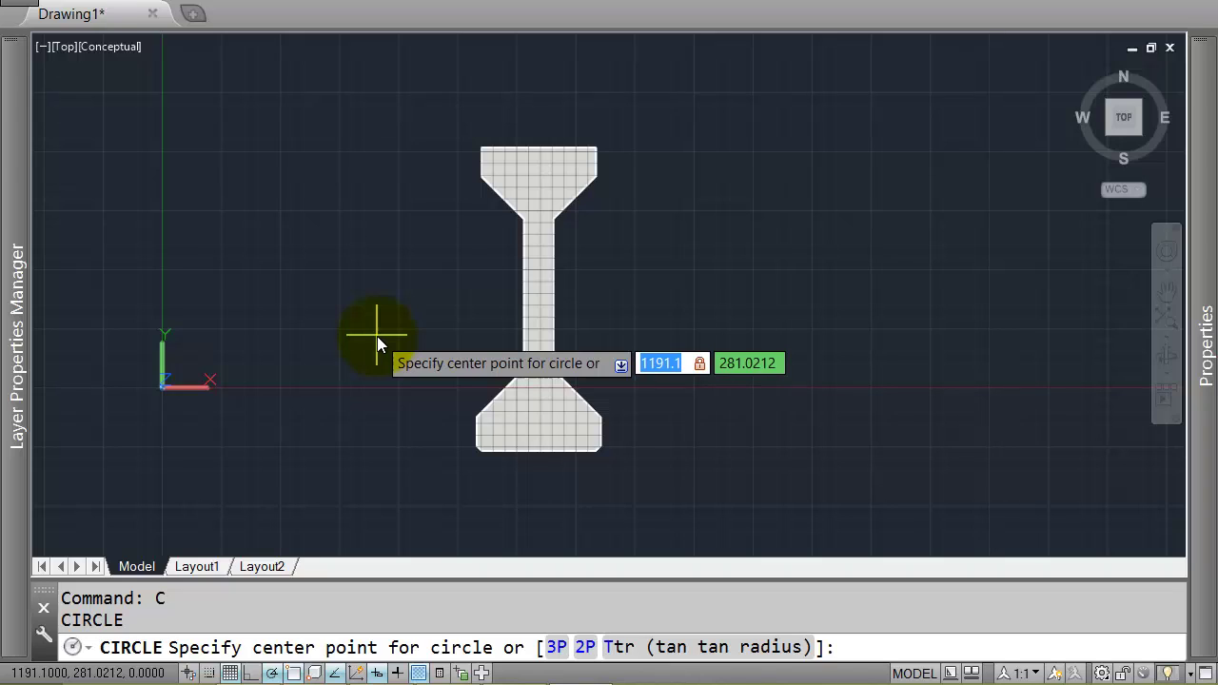
{"action": "type", "text": "1991.1"}
{"action": "key", "text": "Tab"}
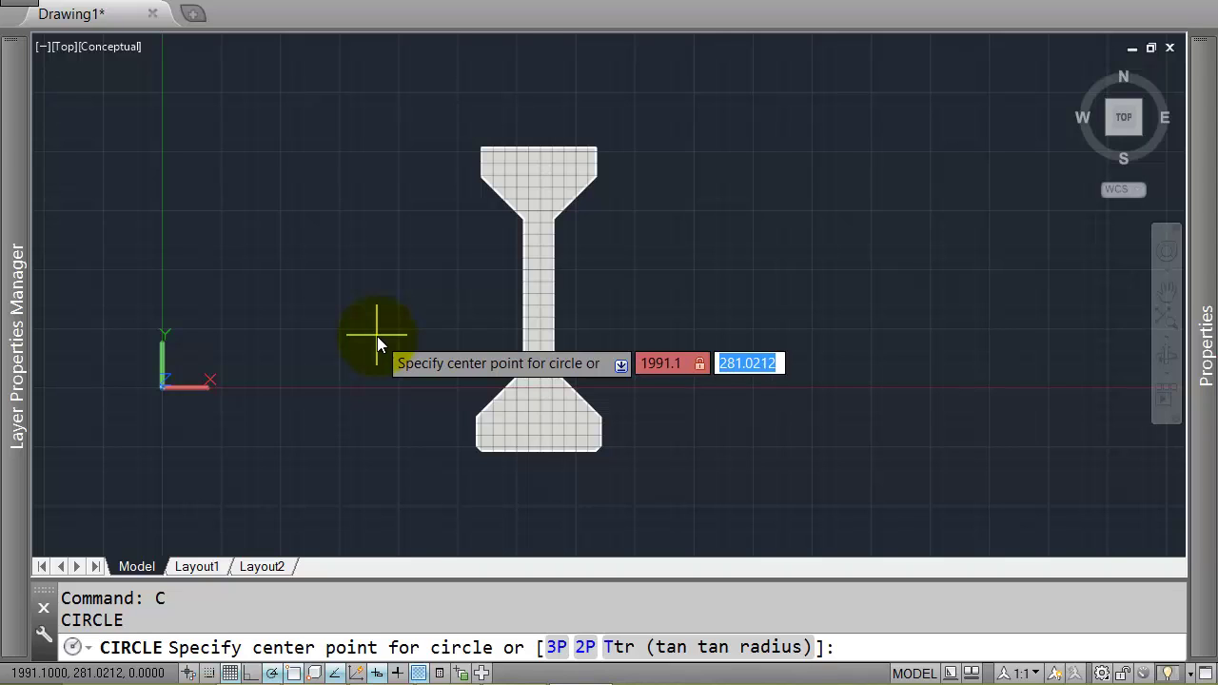
{"action": "type", "text": "434"}
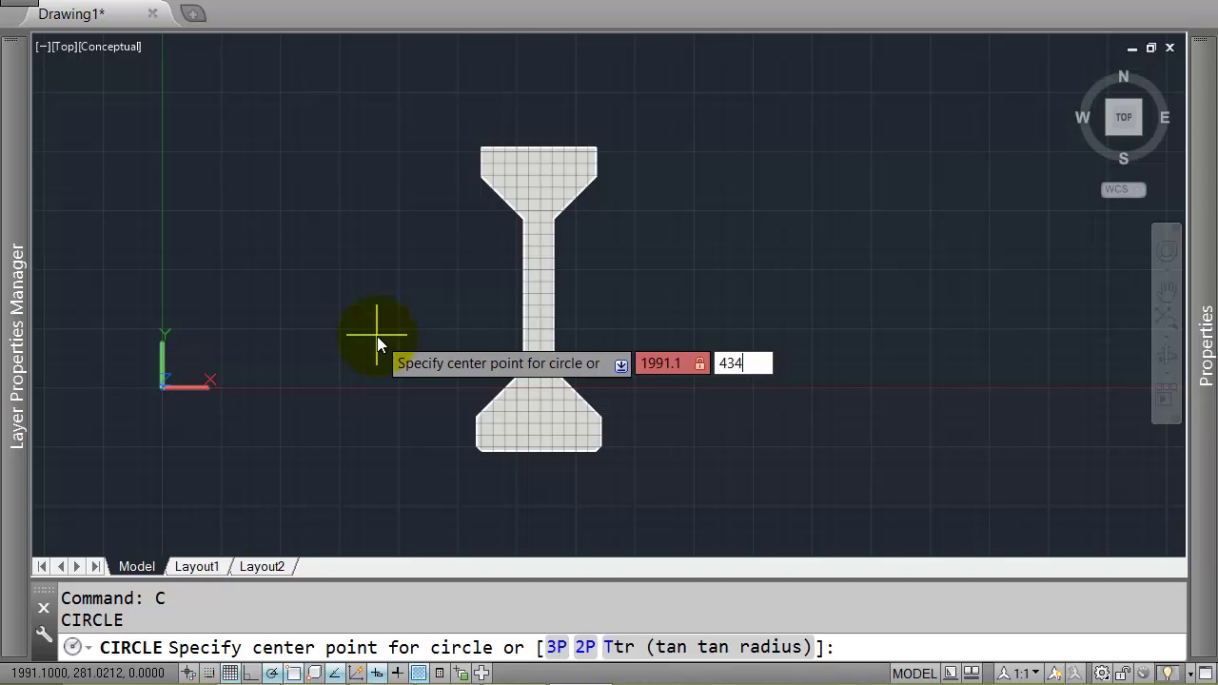
{"action": "type", "text": ".76"}
{"action": "key", "text": "Return"}
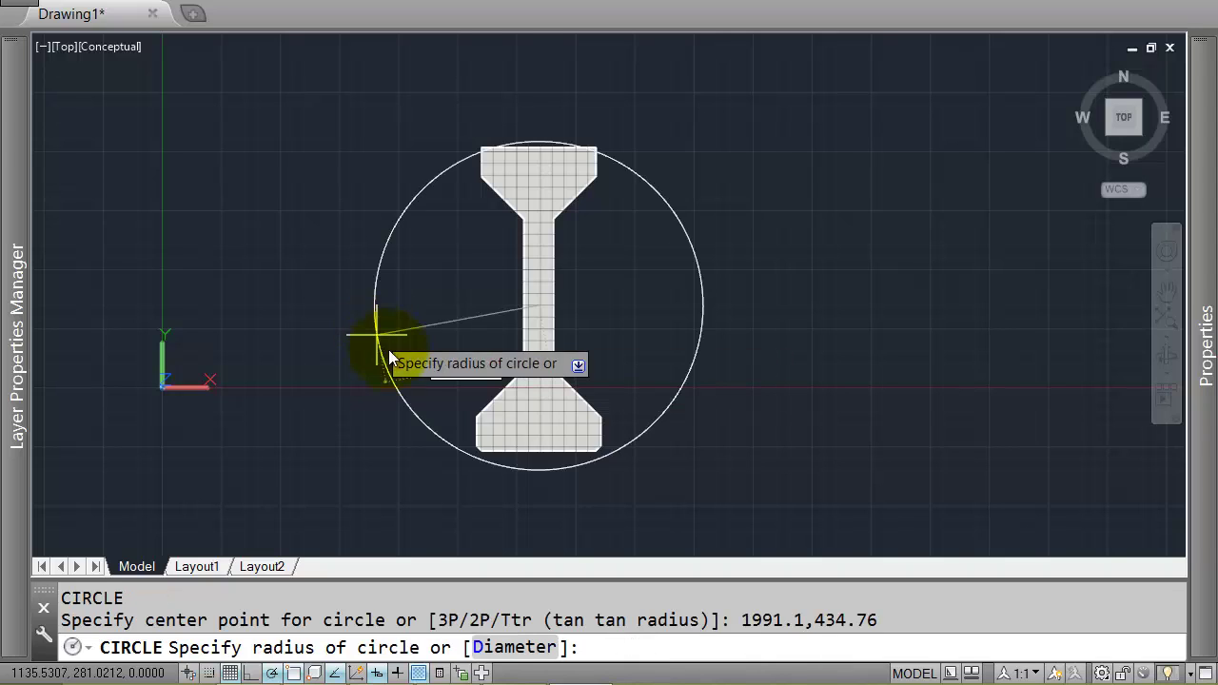
{"action": "left_click", "coordinate": [474, 328]}
Define a new UCS with its origin at the circle's centre, the centroid.
{"action": "type", "text": "ucs"}
{"action": "key", "text": "Return"}
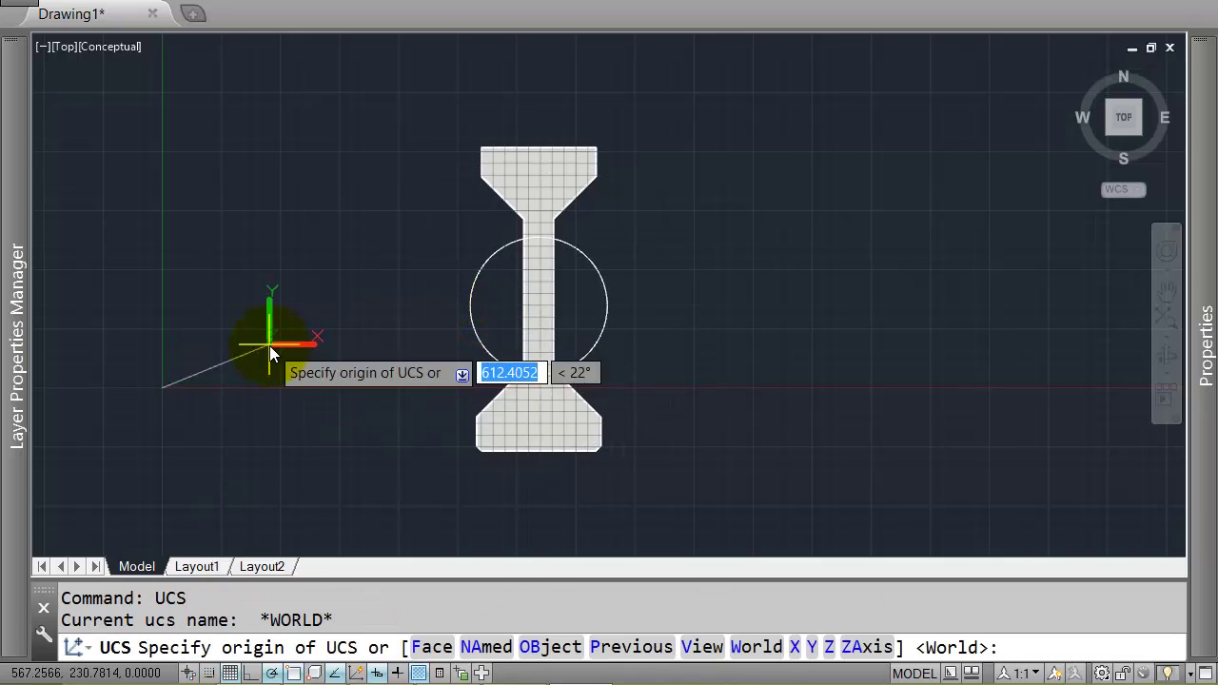
{"action": "left_click", "coordinate": [546, 306]}
{"action": "left_click", "coordinate": [779, 311]}
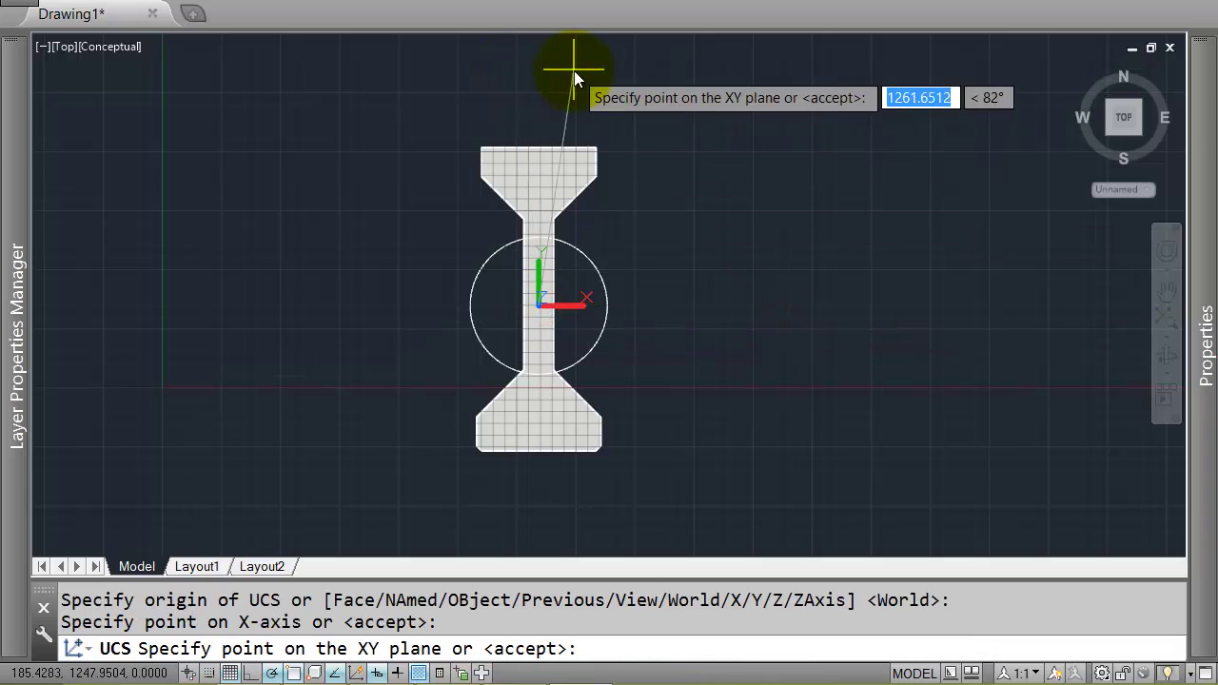
{"action": "left_click", "coordinate": [543, 66]}
Delete the helper circle.
{"action": "left_click", "coordinate": [646, 285]}
{"action": "left_click", "coordinate": [602, 279]}
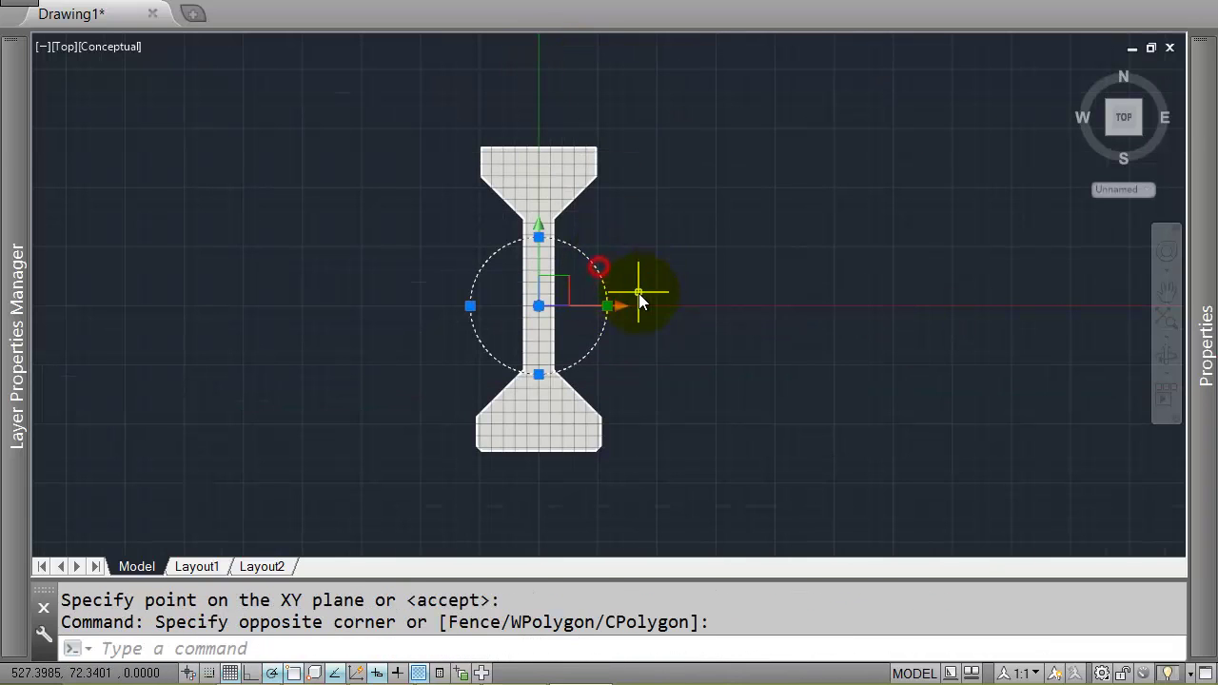
{"action": "key", "text": "Delete"}
Run MASSPROP on the I-beam region to list properties about the new origin.
{"action": "type", "text": "massprop"}
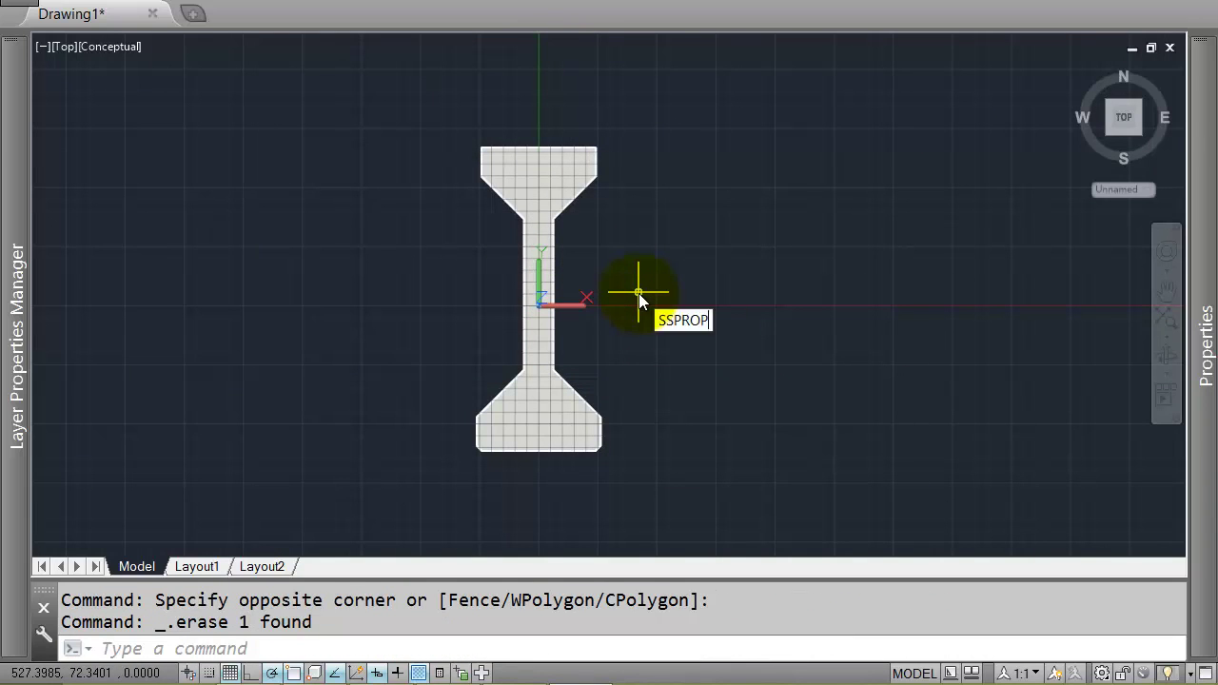
{"action": "key", "text": "Return"}
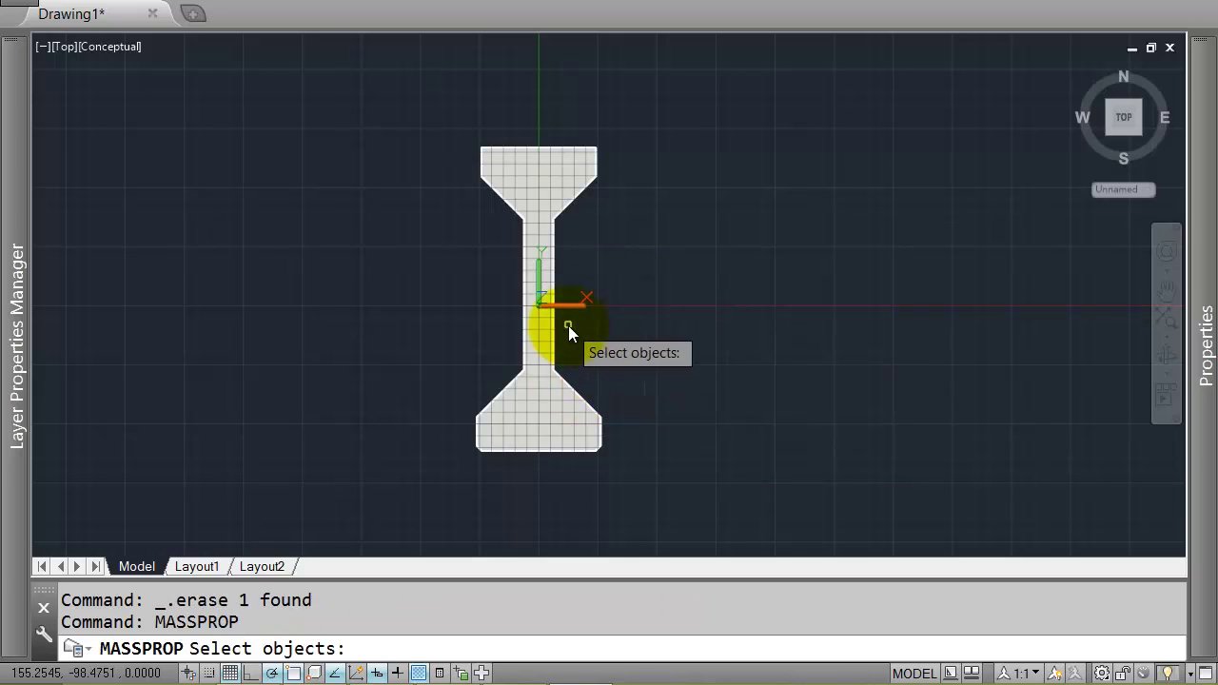
{"action": "left_click", "coordinate": [556, 288]}
{"action": "left_click", "coordinate": [549, 294]}
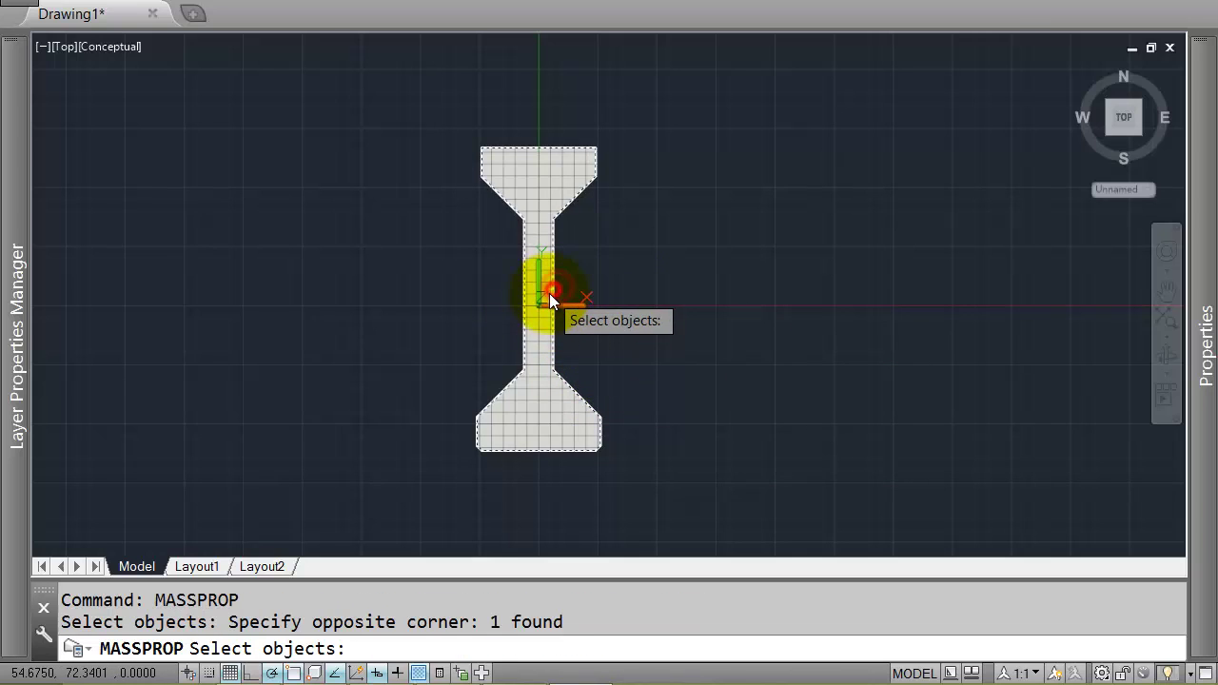
{"action": "key", "text": "Return"}
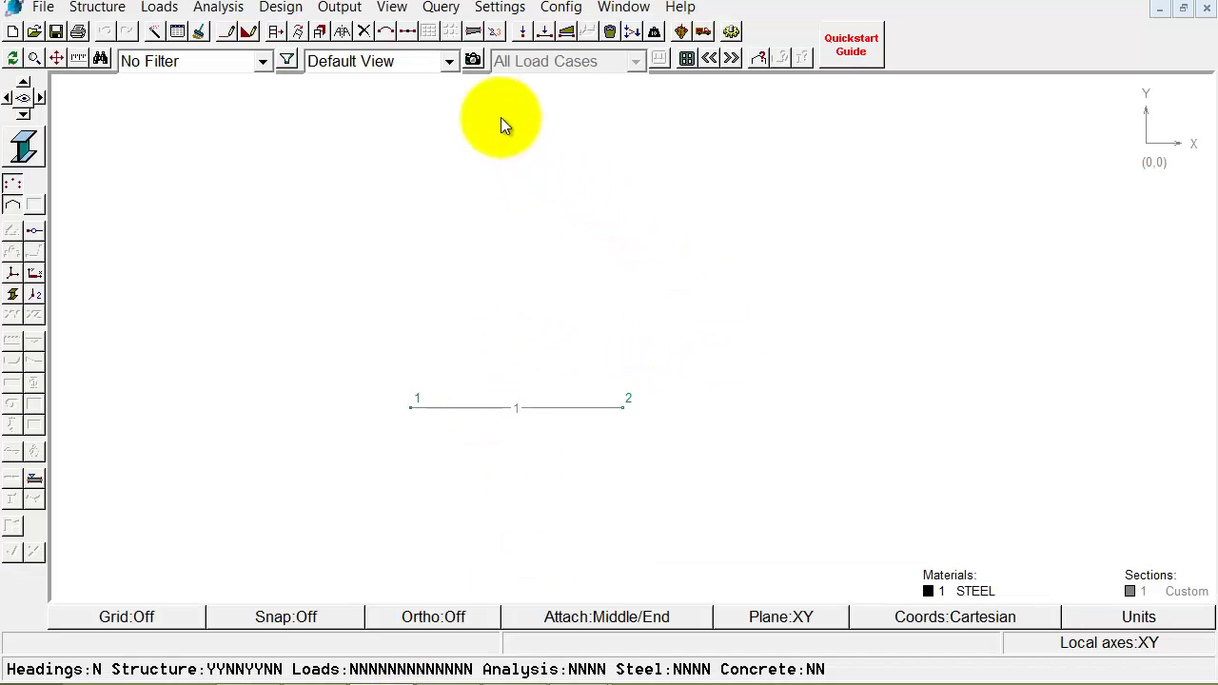
Open the Section Properties datasheet and scroll to the Iy and Iz columns.
{"action": "left_click", "coordinate": [94, 7]}
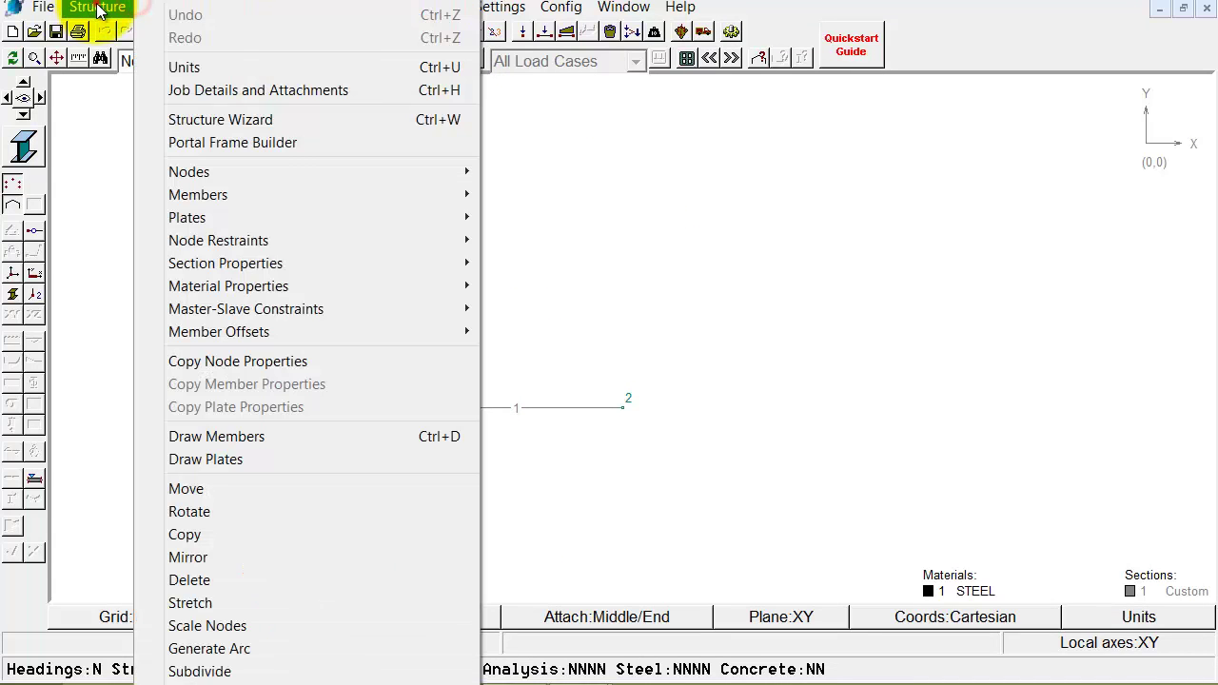
{"action": "left_click", "coordinate": [98, 8]}
{"action": "left_click", "coordinate": [177, 31]}
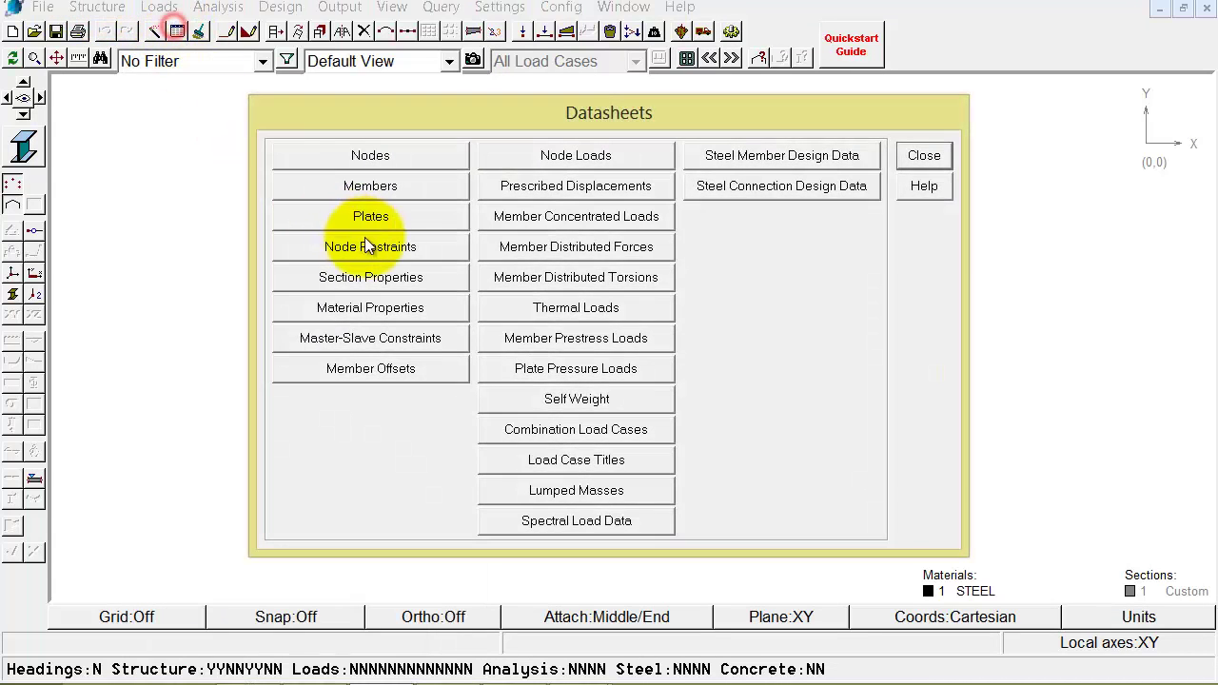
{"action": "left_click", "coordinate": [357, 281]}
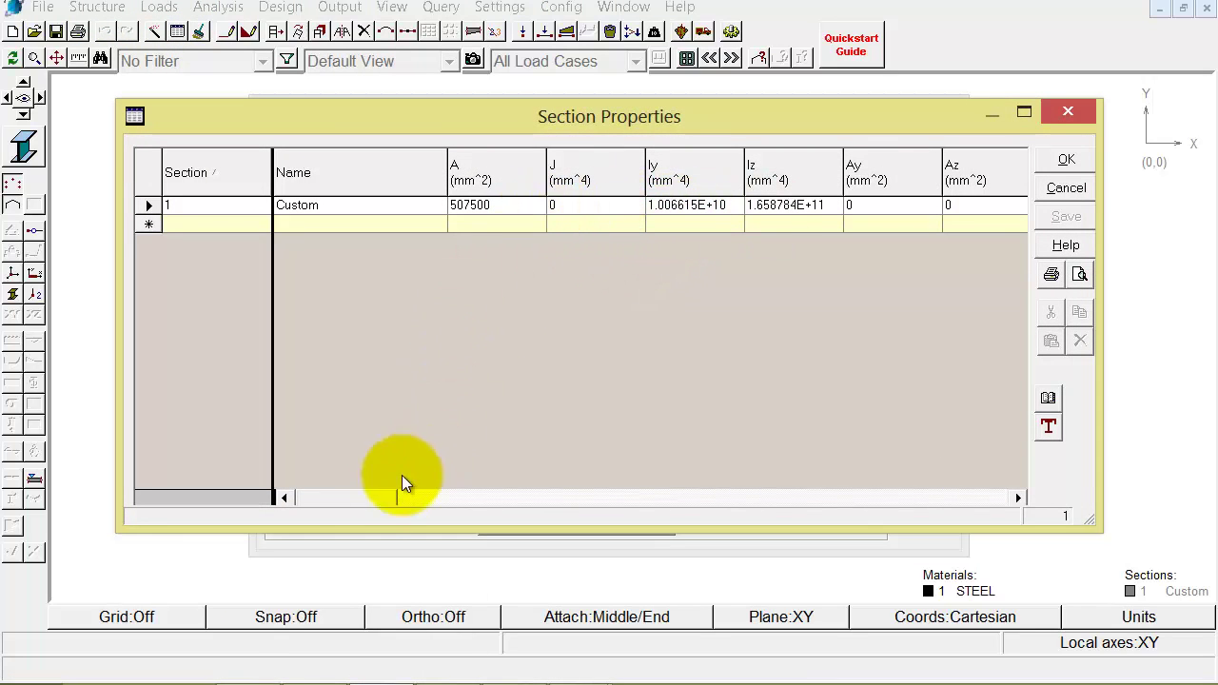
{"action": "mouse_move", "coordinate": [386, 501]}
{"action": "left_mouse_down"}
{"action": "mouse_move", "coordinate": [584, 501]}
{"action": "mouse_move", "coordinate": [462, 503]}
{"action": "mouse_move", "coordinate": [458, 490]}
{"action": "left_mouse_up"}
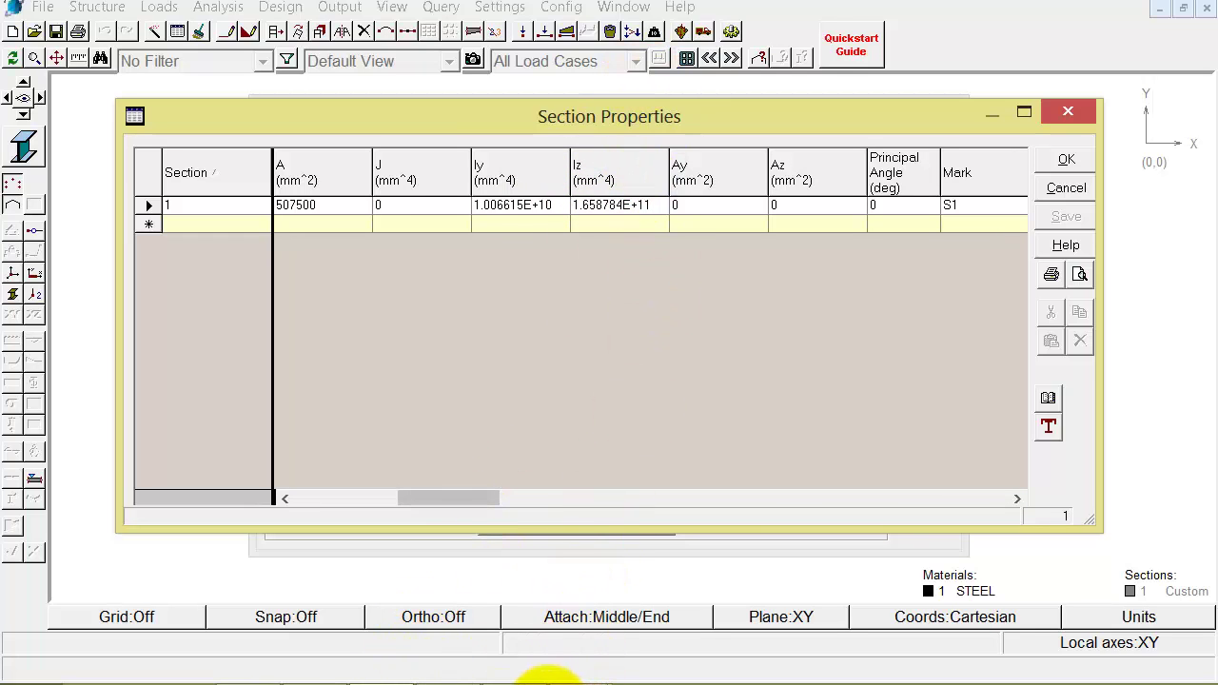
Compare area 507500 and moments 1.006615E+10 and 1.658784E+11 with AutoCAD's report, then close the table.
{"action": "mouse_move", "coordinate": [587, 680]}
{"action": "left_click", "coordinate": [609, 622]}
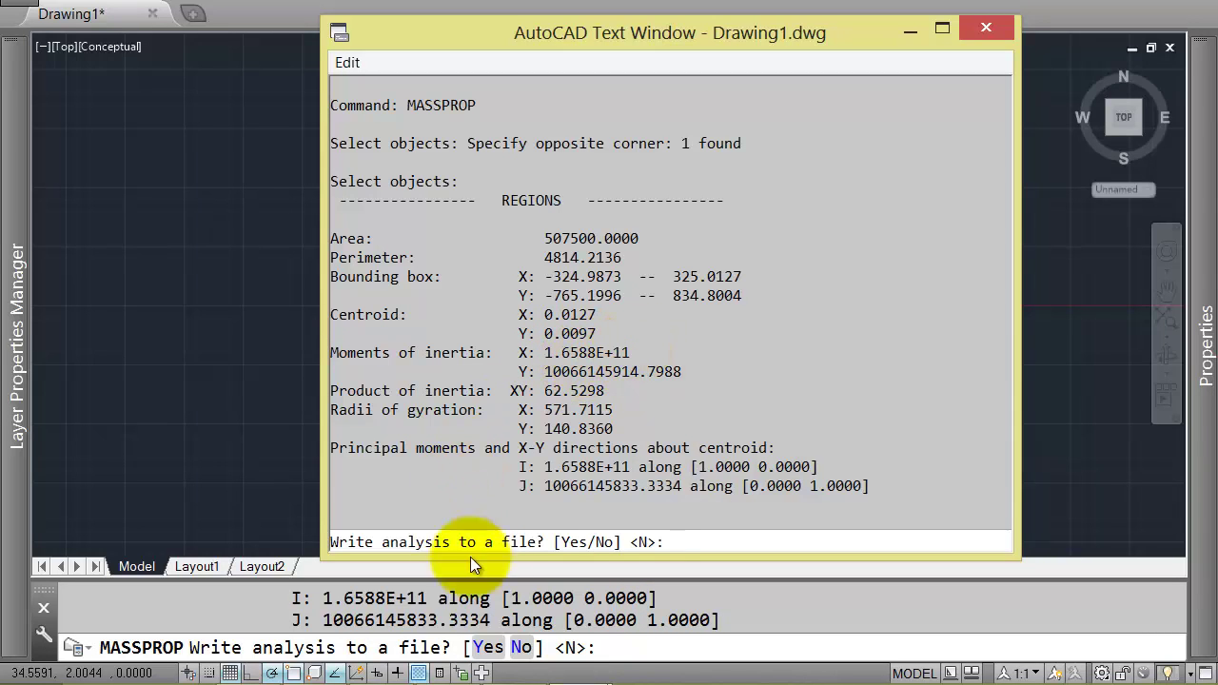
{"action": "left_click", "coordinate": [391, 681]}
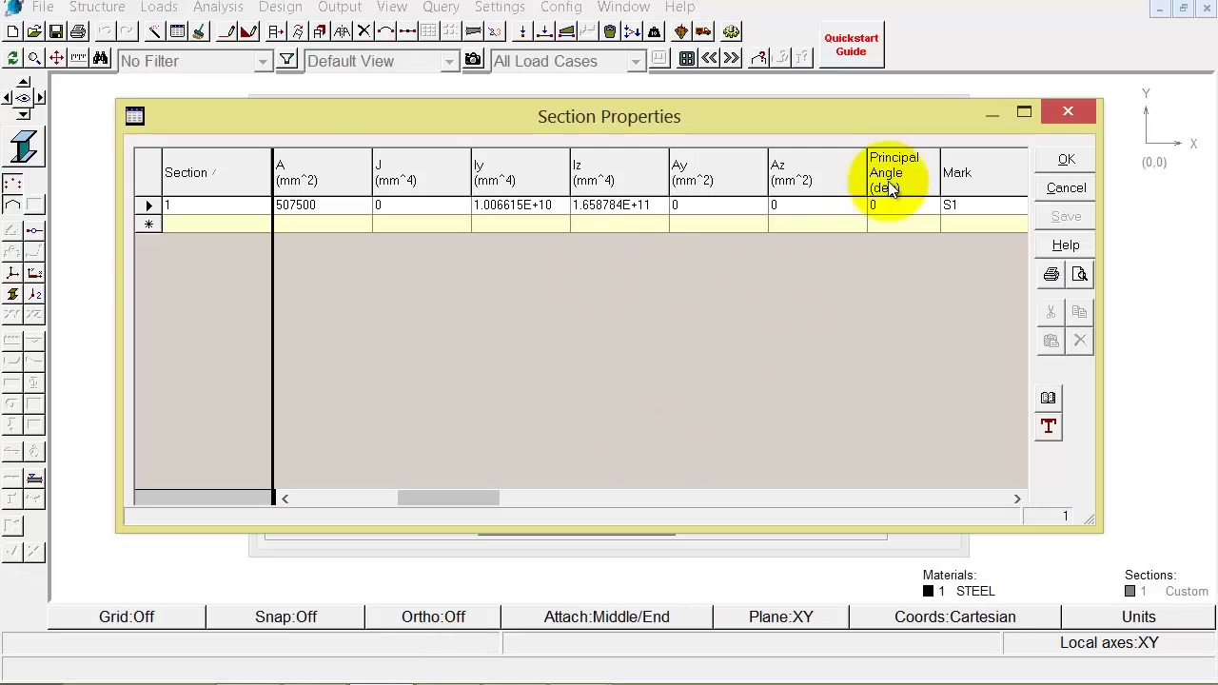
{"action": "left_click", "coordinate": [1068, 112]}
{"action": "mouse_move", "coordinate": [587, 679]}
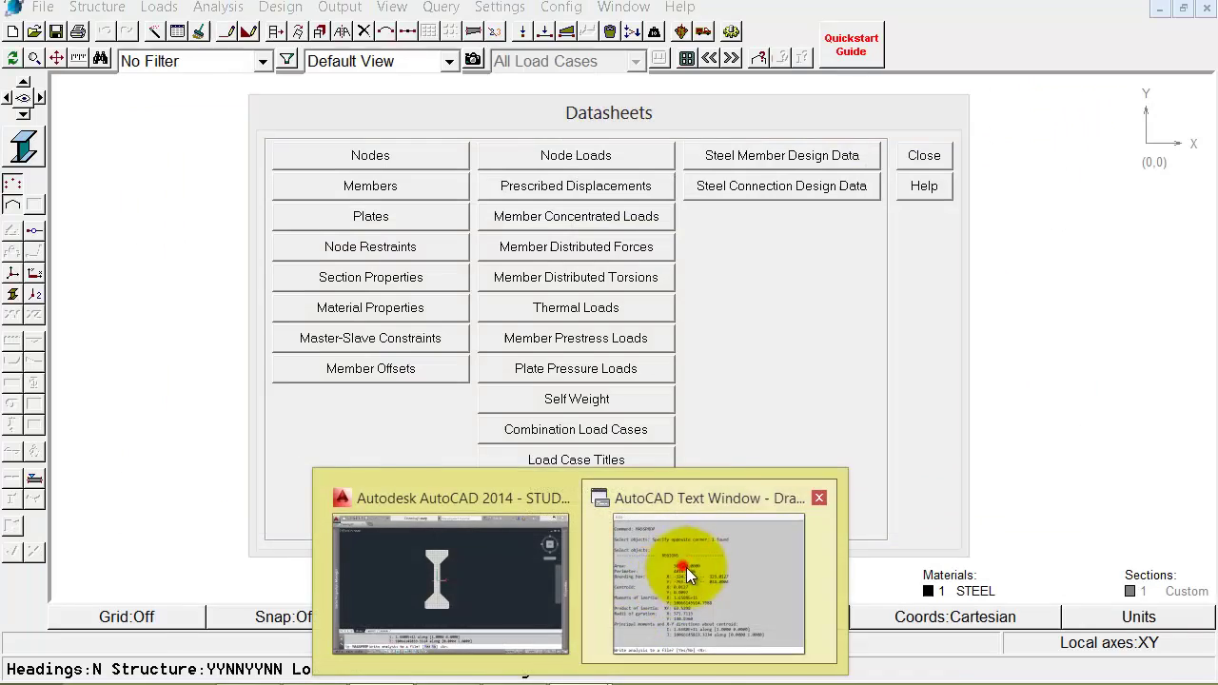
{"action": "left_click", "coordinate": [684, 566]}
Answer N to writing the analysis to a file and recentre the I-section region.
{"action": "type", "text": "n"}
{"action": "key", "text": "Return"}
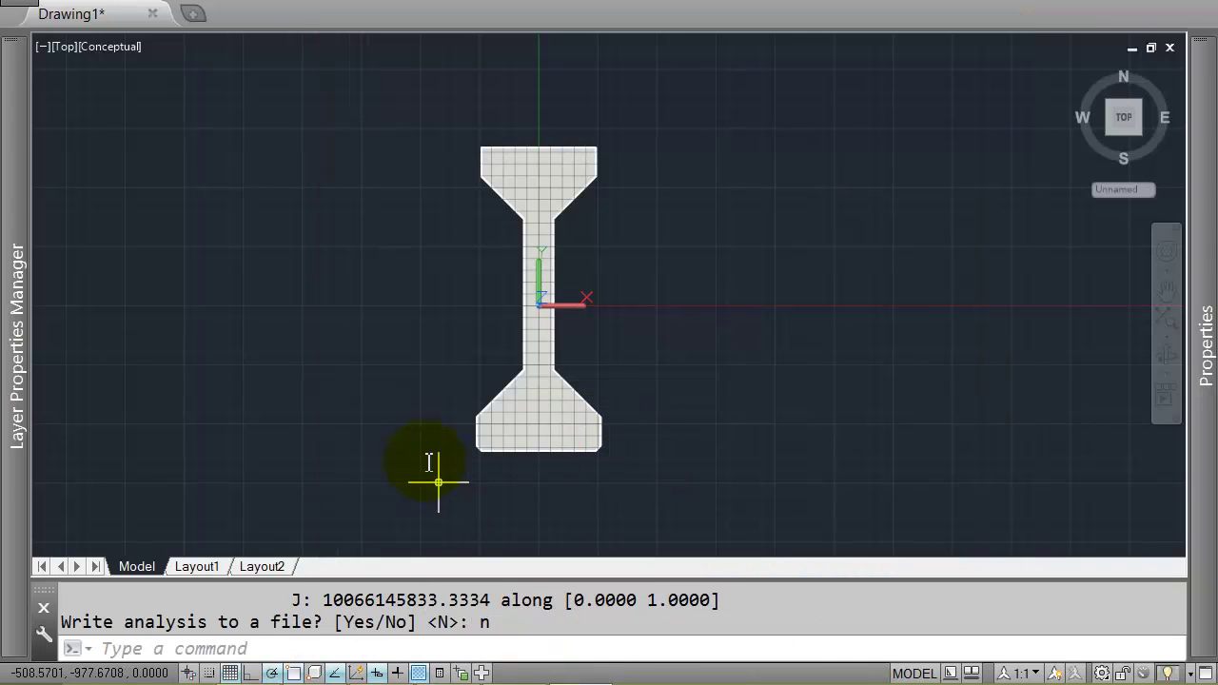
{"action": "scroll", "coordinate": [426, 460], "scroll_direction": "down", "scroll_amount": 3}
{"action": "scroll", "coordinate": [414, 315], "scroll_direction": "up", "scroll_amount": 3}
{"action": "middle_click_drag", "start_coordinate": [524, 368], "coordinate": [552, 240]}
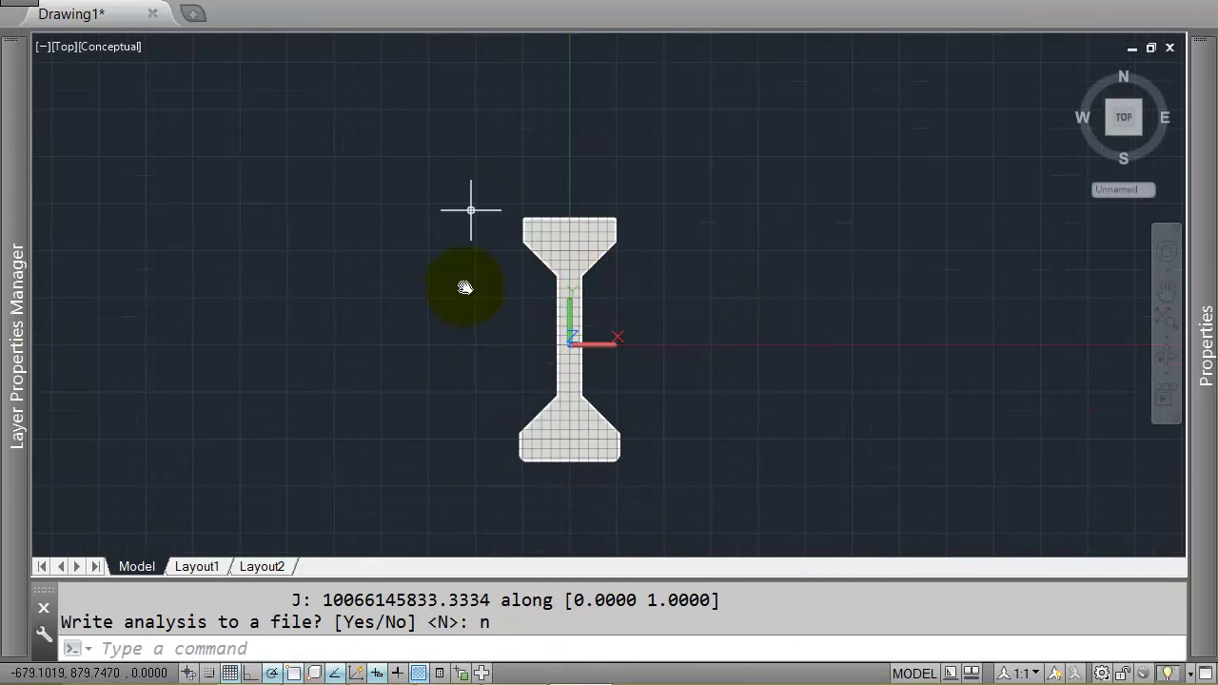
{"action": "left_click", "coordinate": [588, 266]}
{"action": "key", "text": "Escape"}
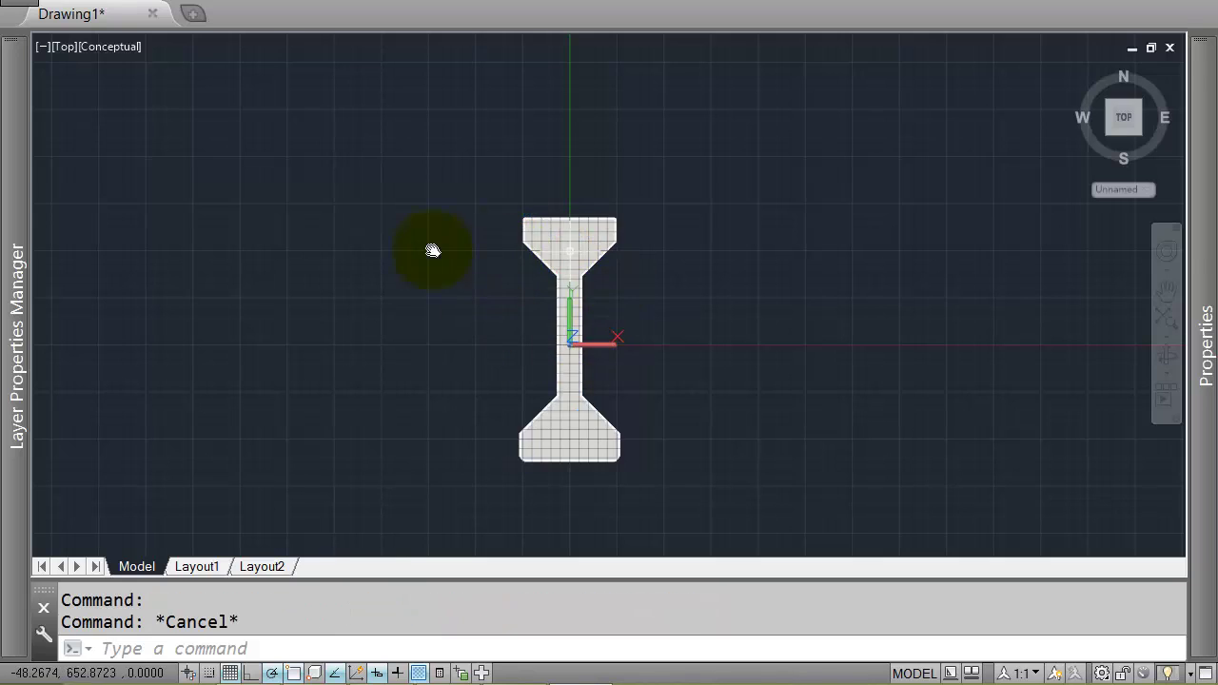
Start a LINE and cancel it without drawing, then pan the I-section up and right.
{"action": "type", "text": "l"}
{"action": "key", "text": "Return"}
{"action": "left_click", "coordinate": [740, 234]}
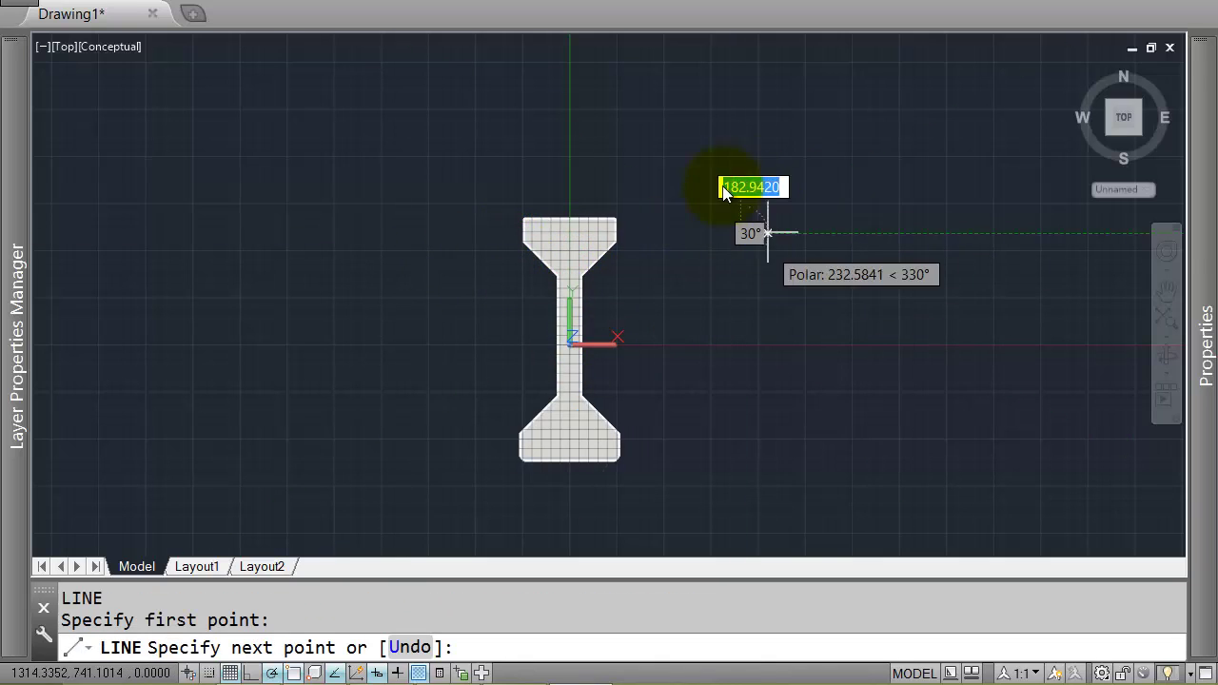
{"action": "key", "text": "Return"}
{"action": "mouse_move", "coordinate": [723, 223]}
{"action": "middle_mouse_down"}
{"action": "mouse_move", "coordinate": [626, 203]}
{"action": "mouse_move", "coordinate": [704, 210]}
{"action": "mouse_move", "coordinate": [720, 257]}
{"action": "middle_mouse_up"}
{"action": "middle_click_drag", "start_coordinate": [596, 210], "coordinate": [677, 193]}
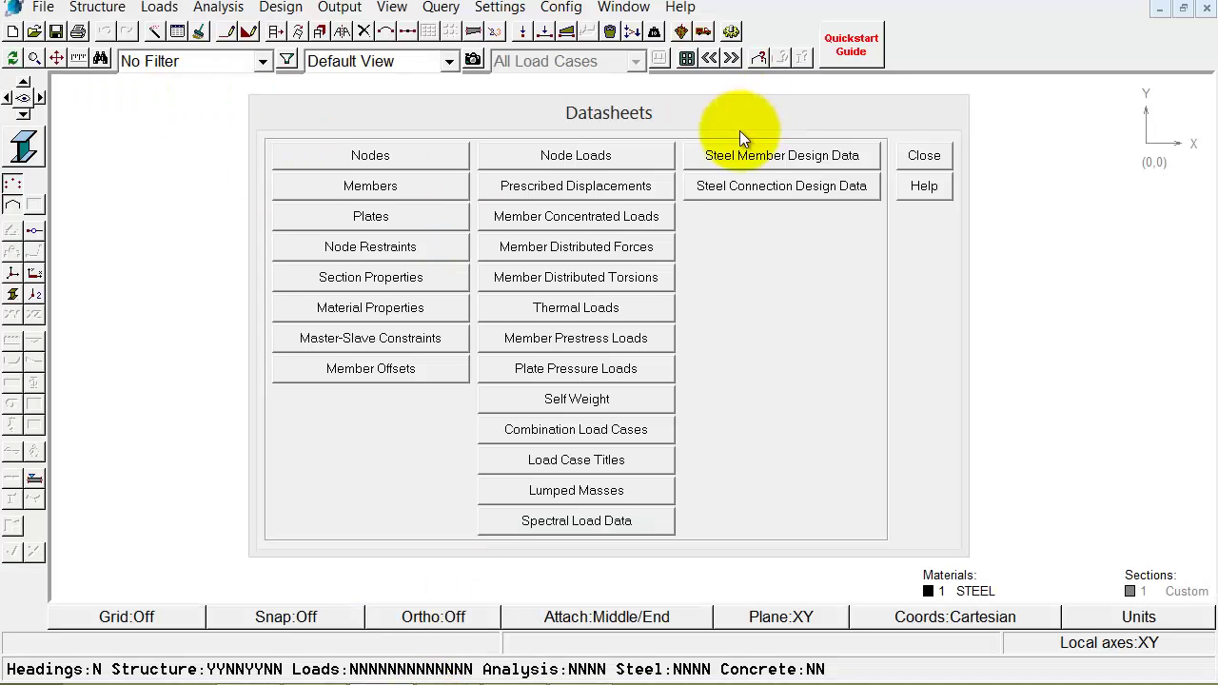
Close the datasheets, then zoom and orbit the rendered 10 m I-beam member.
{"action": "left_click", "coordinate": [923, 155]}
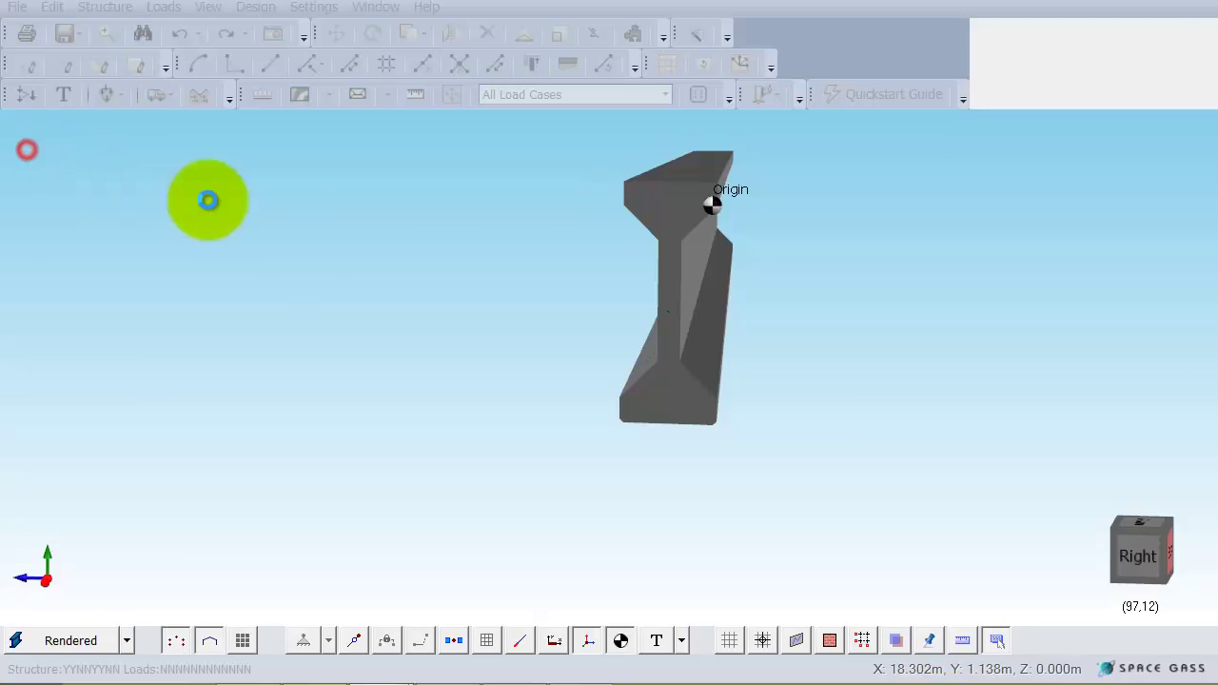
{"action": "middle_click_drag", "start_coordinate": [209, 198], "coordinate": [841, 274]}
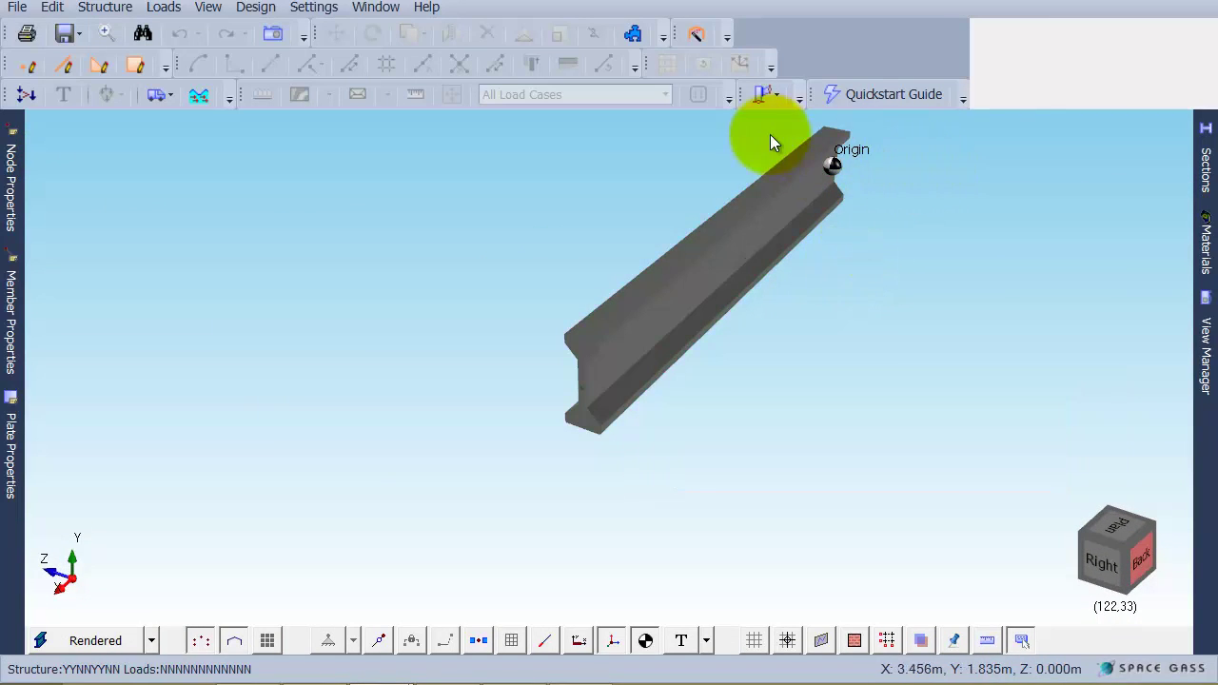
{"action": "scroll", "coordinate": [897, 255], "scroll_direction": "up", "scroll_amount": 3}
{"action": "scroll", "coordinate": [761, 185], "scroll_direction": "down", "scroll_amount": 3}
{"action": "scroll", "coordinate": [801, 326], "scroll_direction": "up", "scroll_amount": 2}
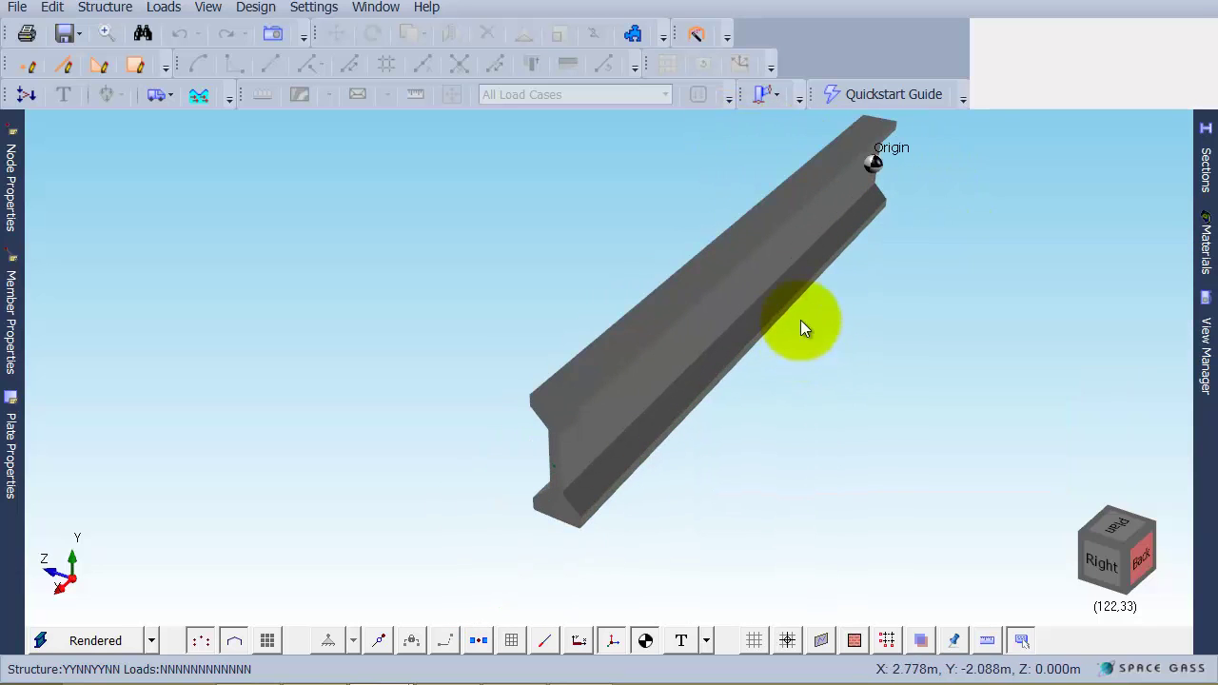
{"action": "scroll", "coordinate": [758, 269], "scroll_direction": "down", "scroll_amount": 2}
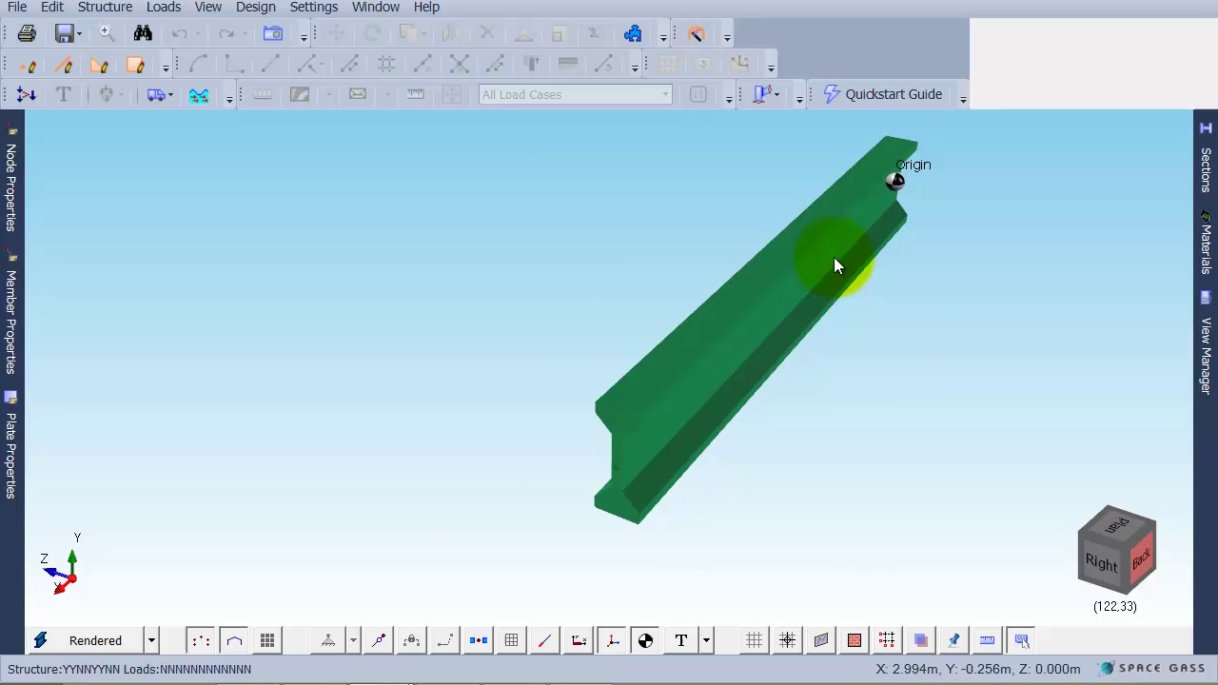
{"action": "middle_click_drag", "start_coordinate": [762, 359], "coordinate": [933, 343]}
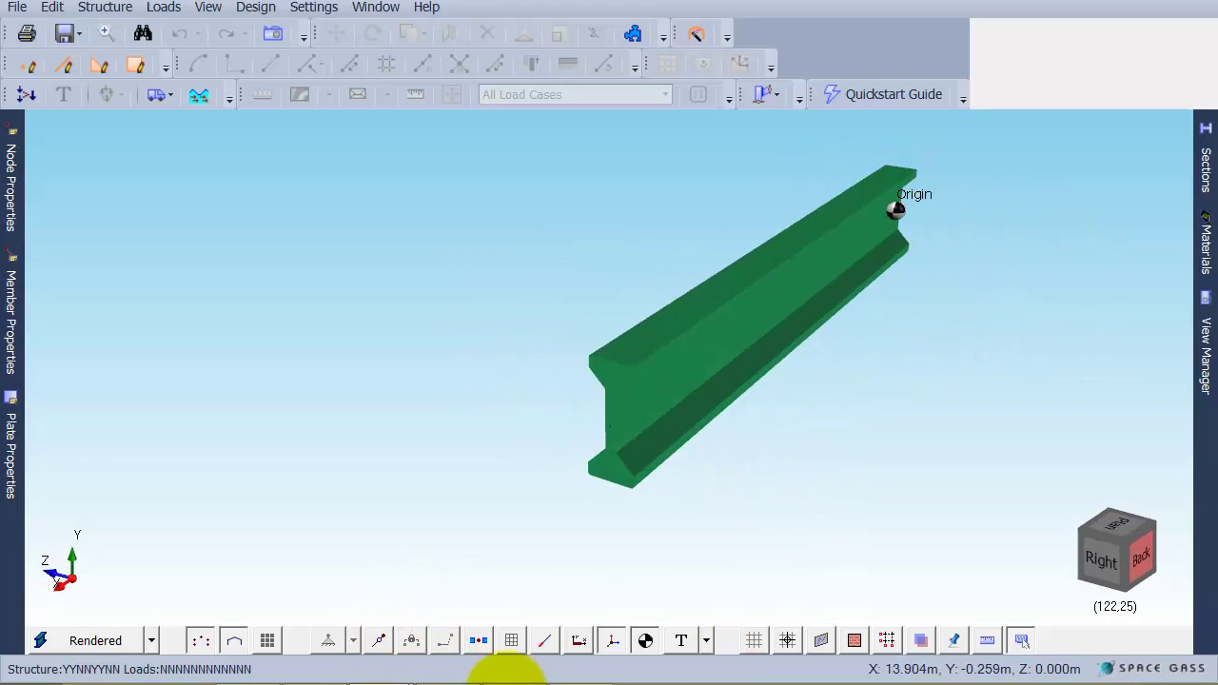